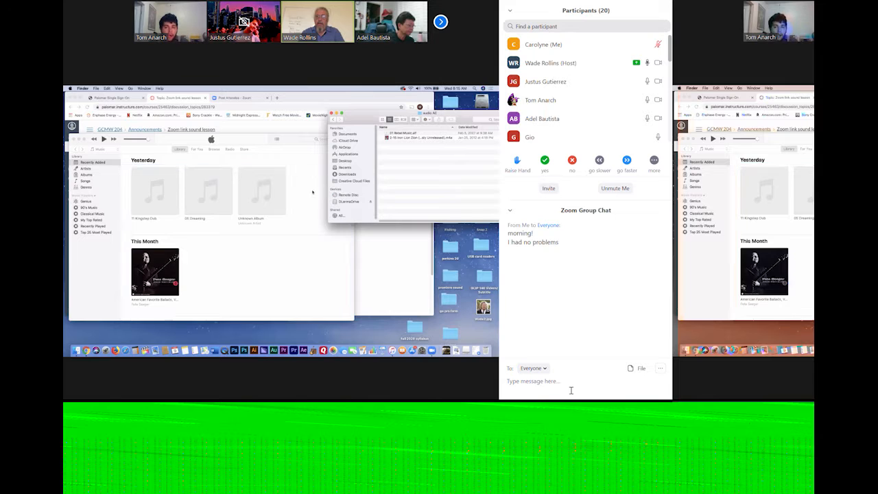
type("what if you")
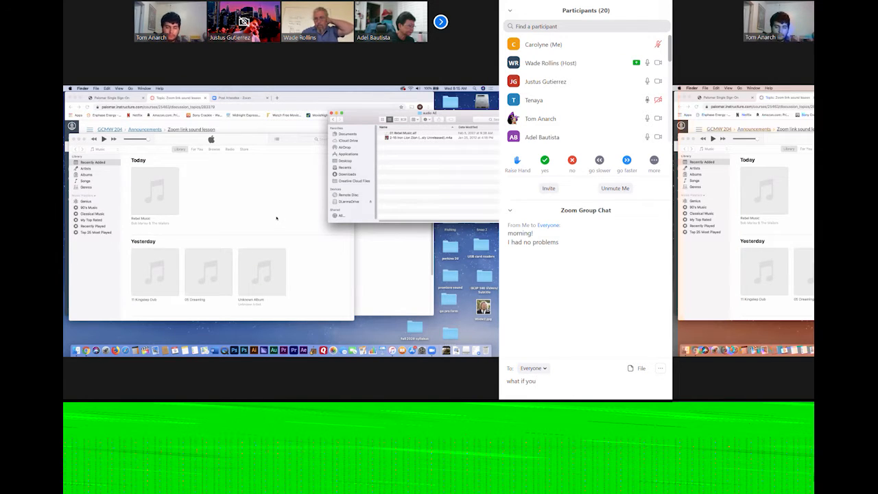
key("BackSpace")
key("BackSpace")
key("BackSpace")
key("BackSpace")
key("BackSpace")
key("BackSpace")
key("BackSpace")
key("BackSpace")
key("BackSpace")
key("BackSpace")
key("BackSpace")
key("BackSpace")
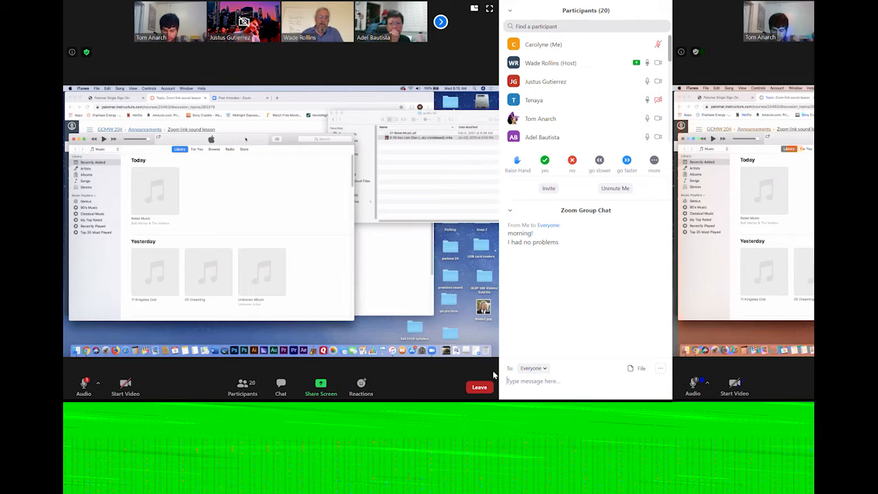
Send the chat message "yeah could you please?" to everyone in the meeting
type("yeah could yo")
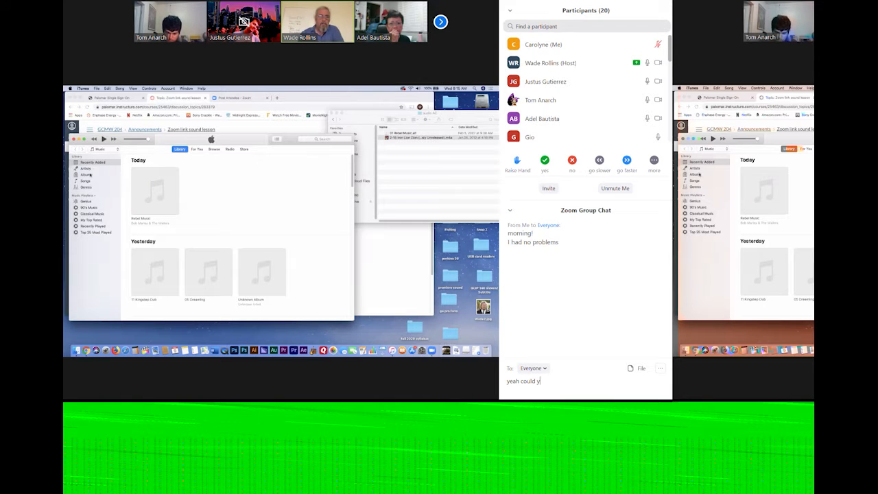
type("you please?")
key("Return")
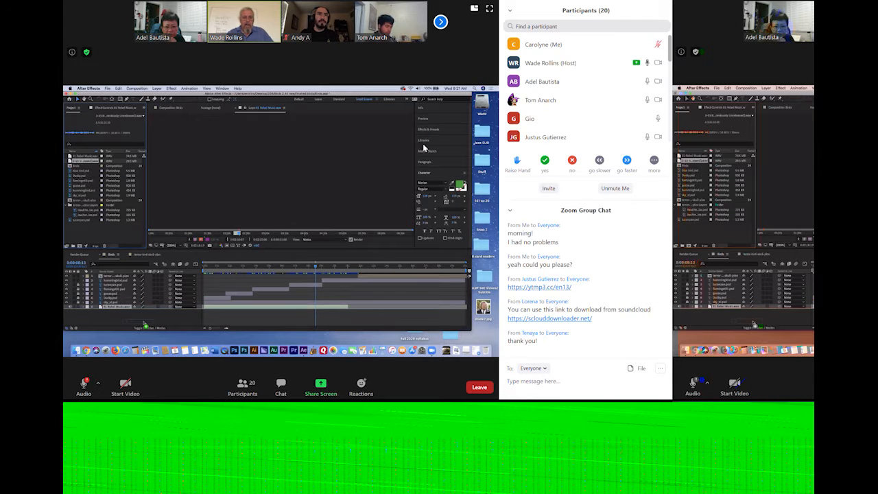
Enlarge the speaker's video in place of the shared screen, and switch back to the shared content
left_click(474, 9)
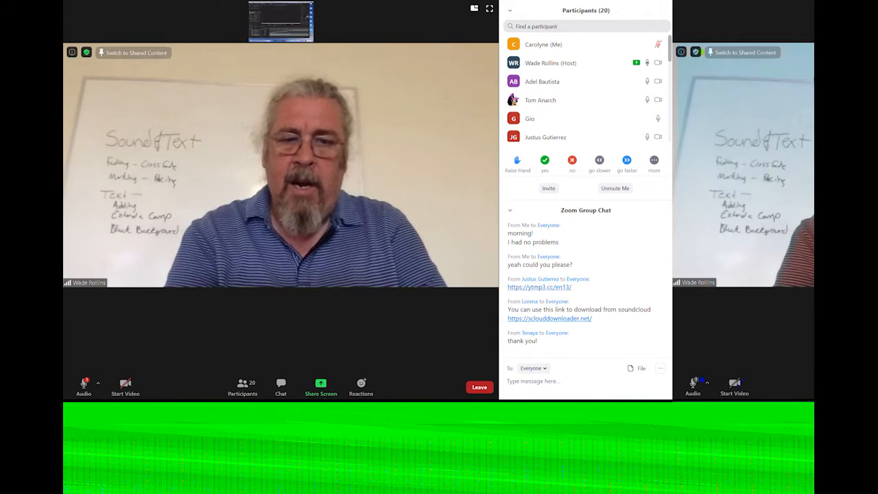
left_click(284, 26)
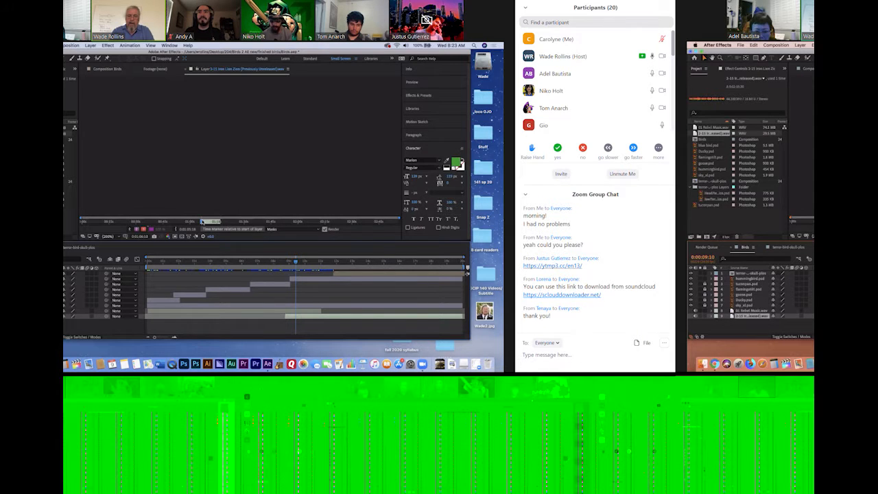
Set new in and out points for the second WAV audio layer and extend its start slightly earlier in the timeline
left_click_drag(202, 222, 205, 222)
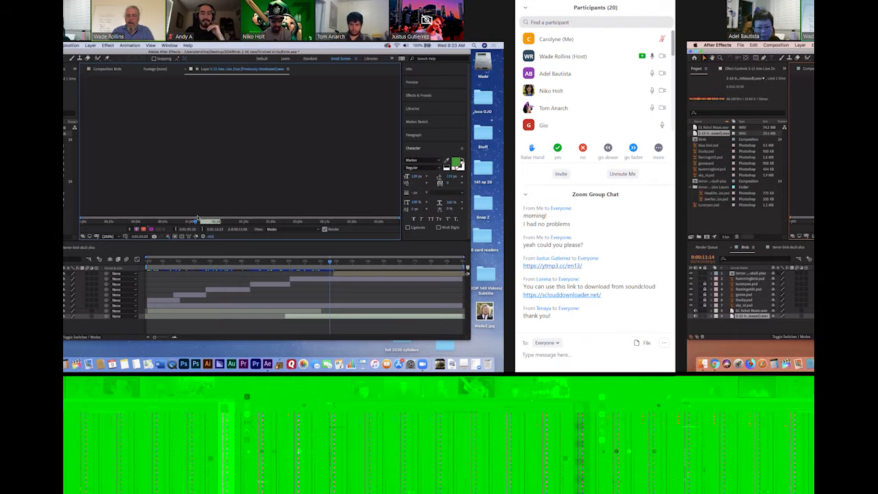
left_click(192, 219)
left_click_drag(192, 219, 197, 219)
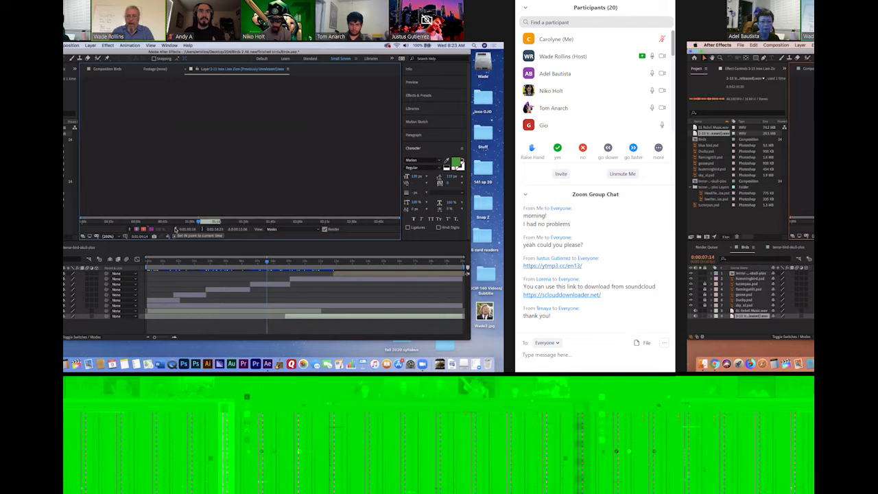
left_click(176, 230)
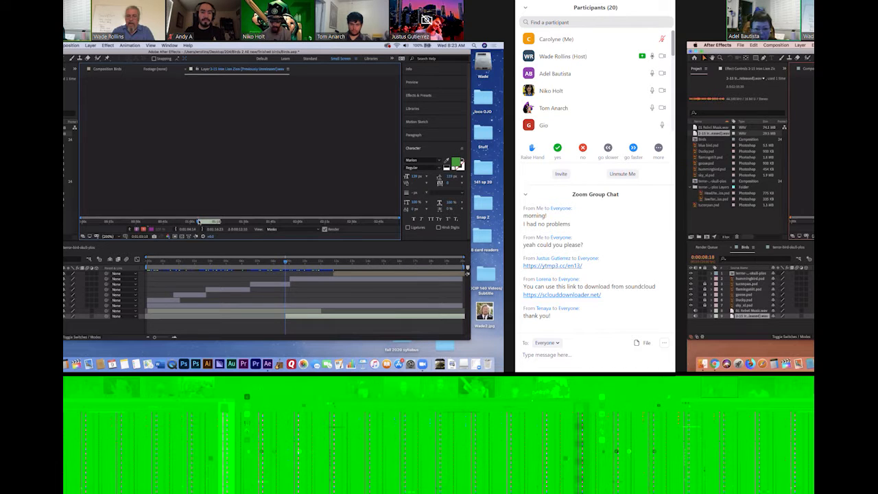
left_click_drag(198, 222, 219, 222)
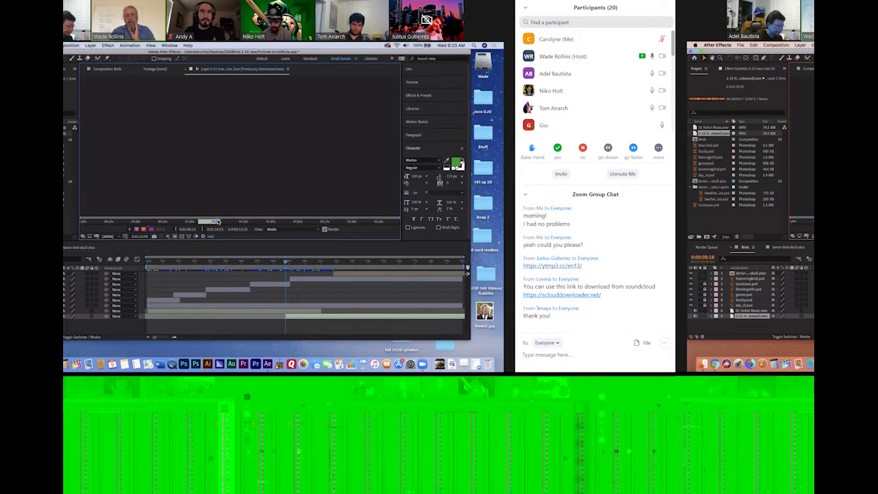
left_click(202, 230)
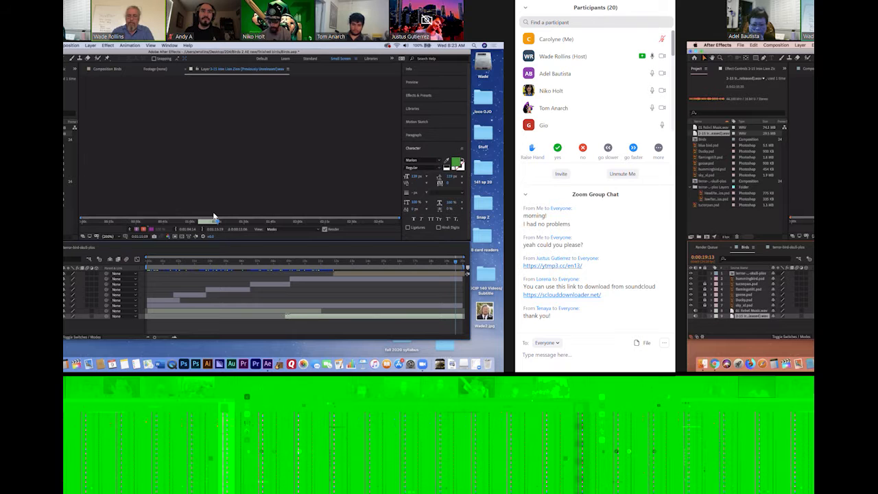
left_click_drag(286, 316, 281, 316)
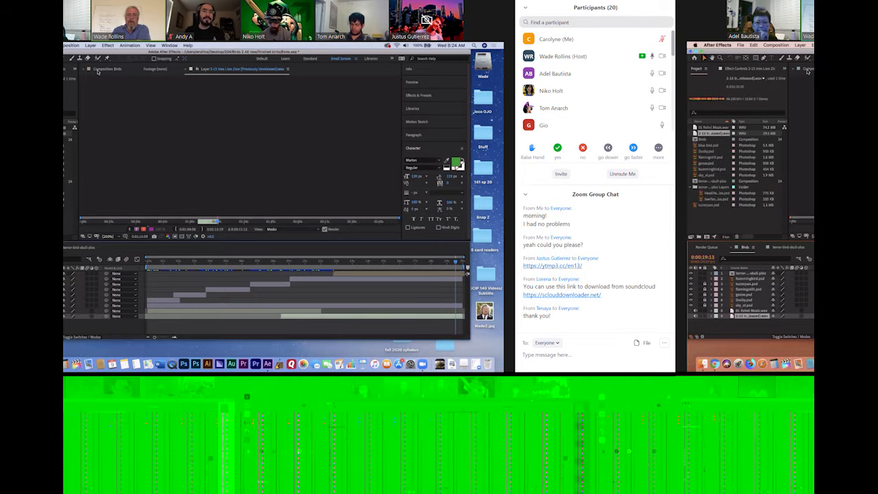
Open the Birds composition and preview it from the start to about 0:00:11:05
double_click(705, 140)
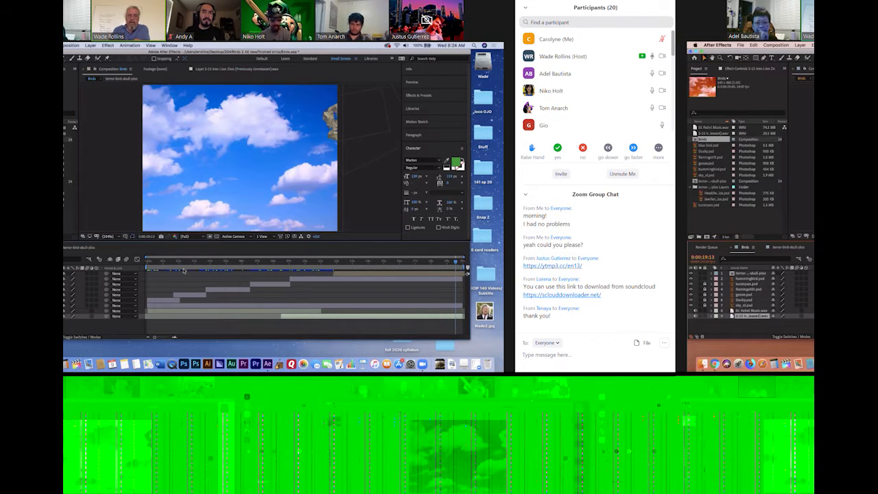
left_click_drag(149, 266, 139, 264)
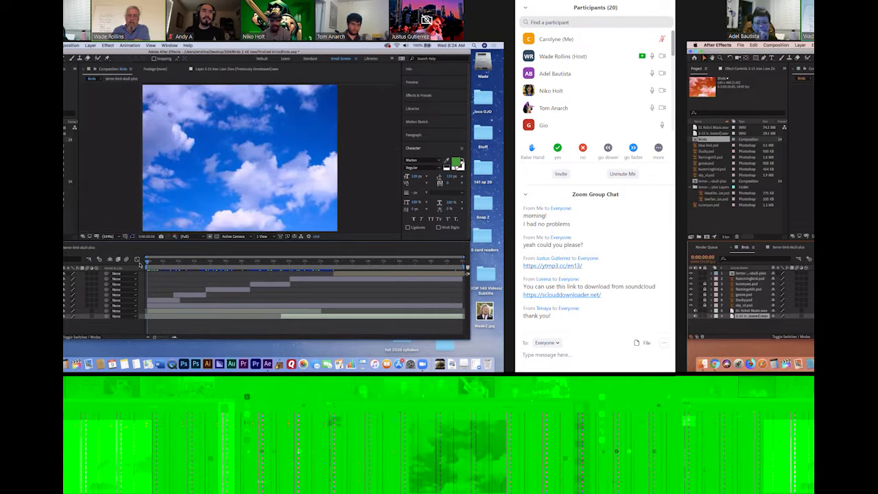
key("space")
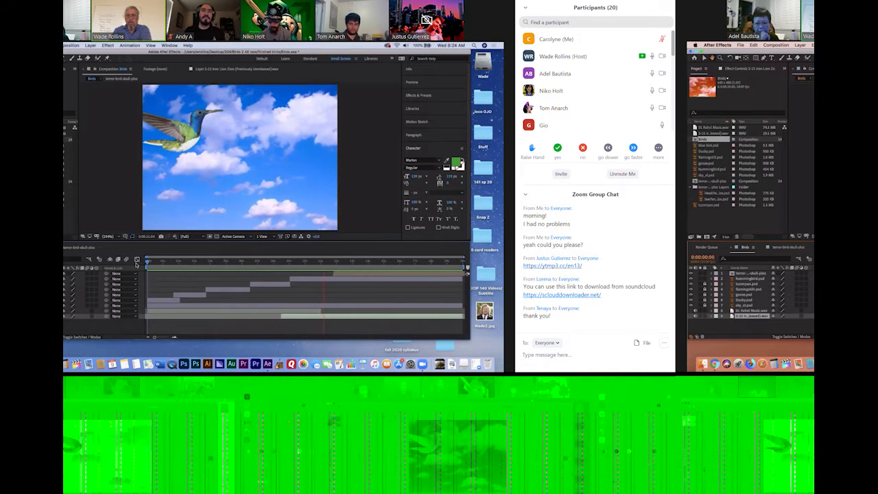
key("space")
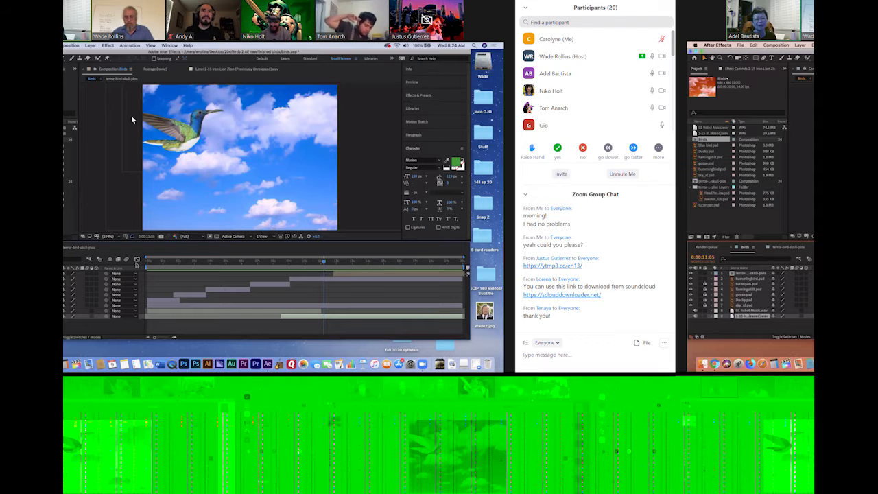
Send the chat message "im stuck trying to convert to wav" to everyone
left_click(587, 356)
type("im stuck trying to convert to wav")
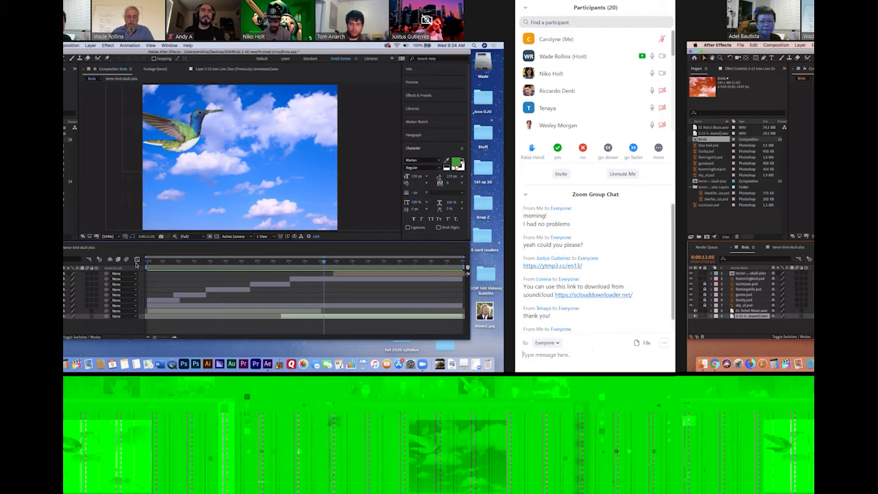
key("Return")
type("I don't have ")
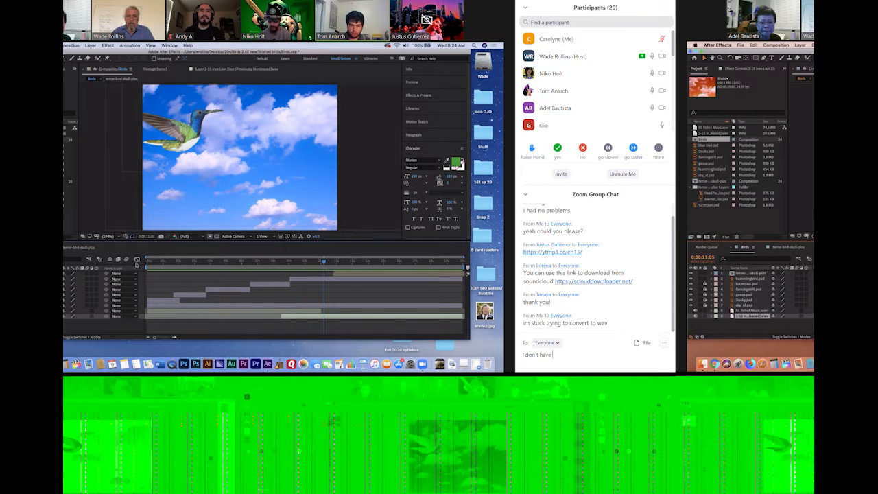
type("i")
key("BackSpace")
key("BackSpace")
key("BackSpace")
key("BackSpace")
key("BackSpace")
key("BackSpace")
key("BackSpace")
key("BackSpace")
key("BackSpace")
key("BackSpace")
key("BackSpace")
key("BackSpace")
key("BackSpace")
key("BackSpace")
key("BackSpace")
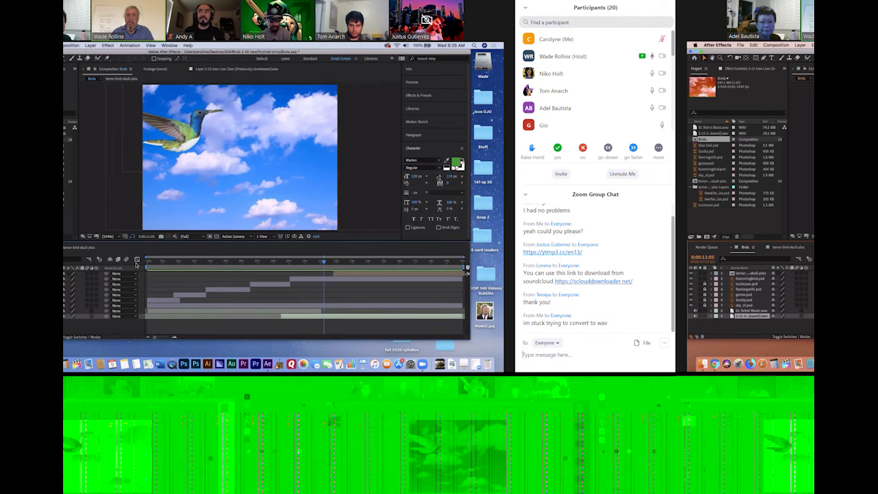
type("im")
key("BackSpace")
key("BackSpace")
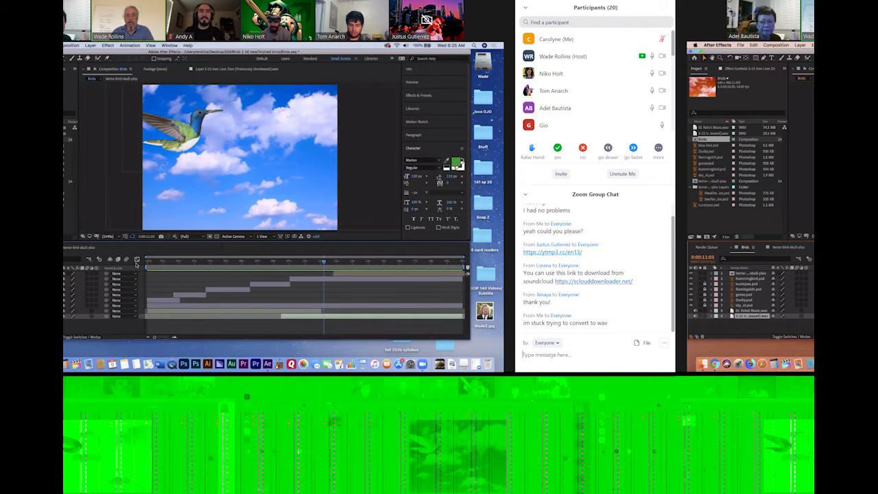
Reply "yes!" to everyone in the group chat
type("yes!")
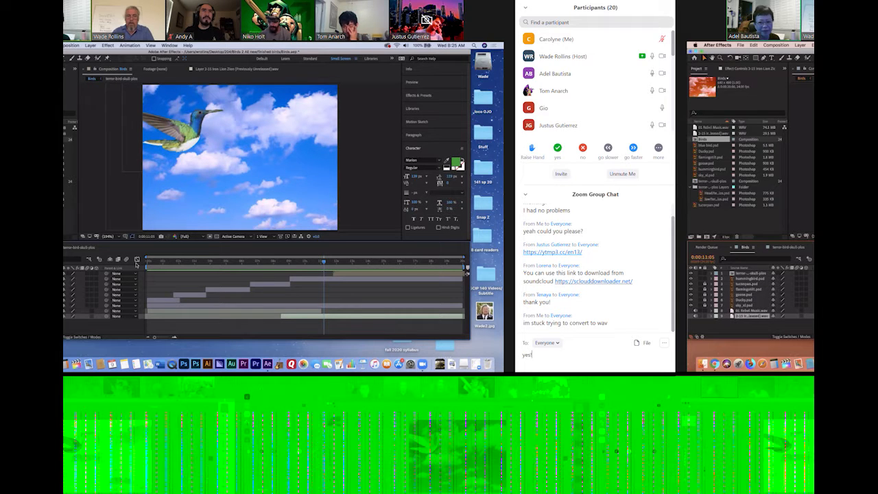
key("Return")
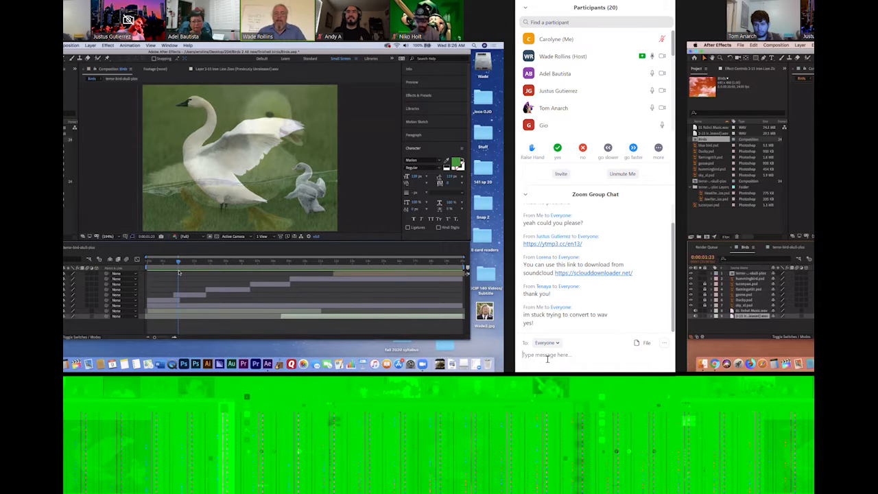
type("when it update you  have cli")
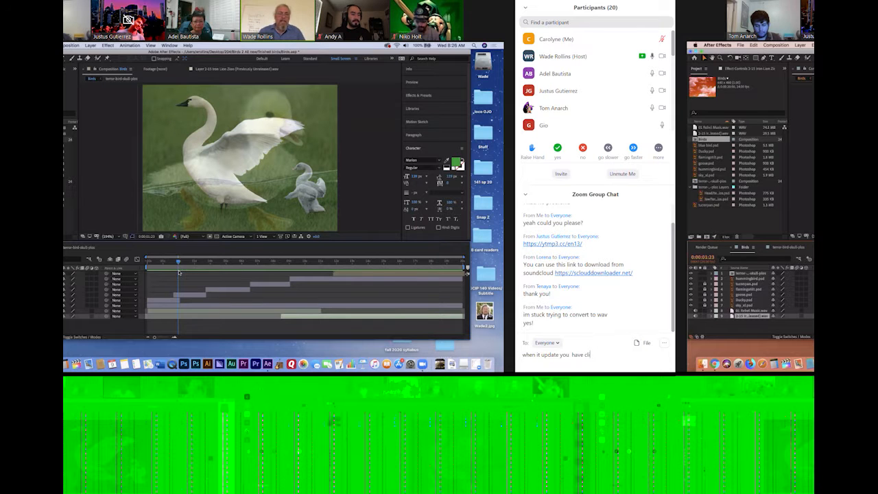
key("BackSpace")
key("BackSpace")
key("BackSpace")
key("BackSpace")
key("BackSpace")
key("BackSpace")
key("BackSpace")
key("BackSpace")
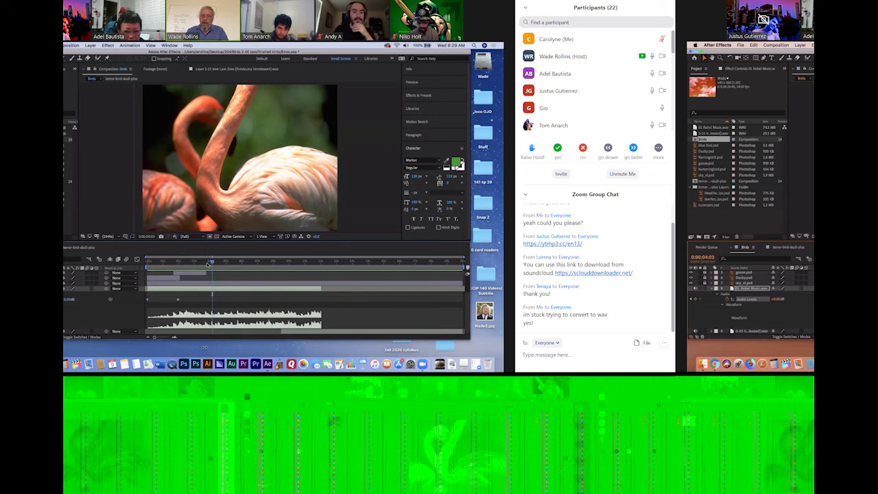
Fade out the Rebel Music layer with Audio Levels keyframes at 0:00:08:11 and 0:00:11:00, and preview the composition from the start
key("space")
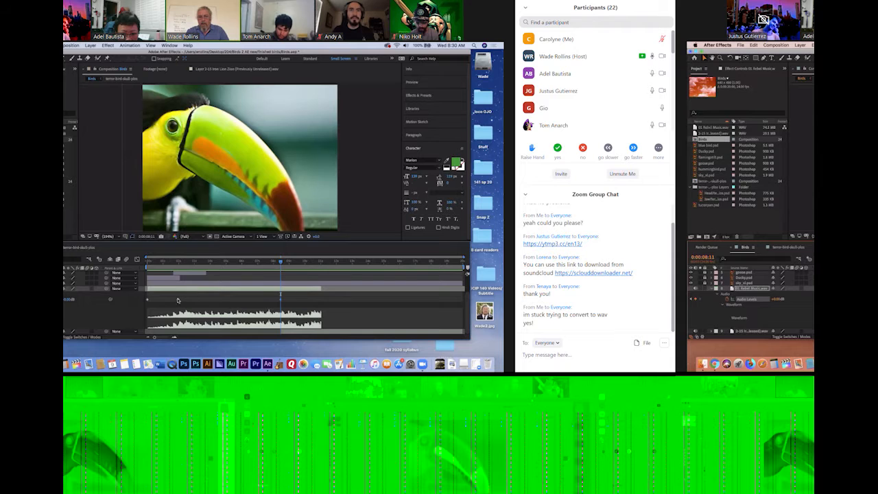
mouse_move(281, 299)
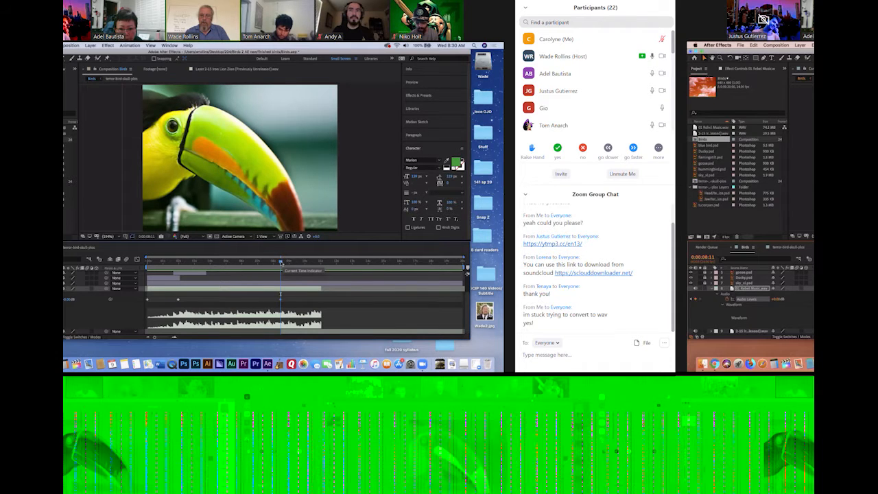
left_click_drag(282, 262, 310, 263)
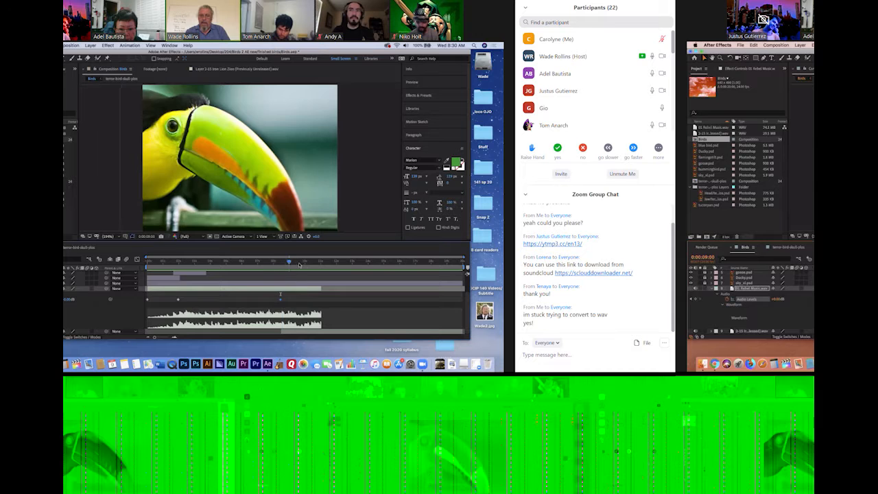
left_click_drag(320, 270, 321, 271)
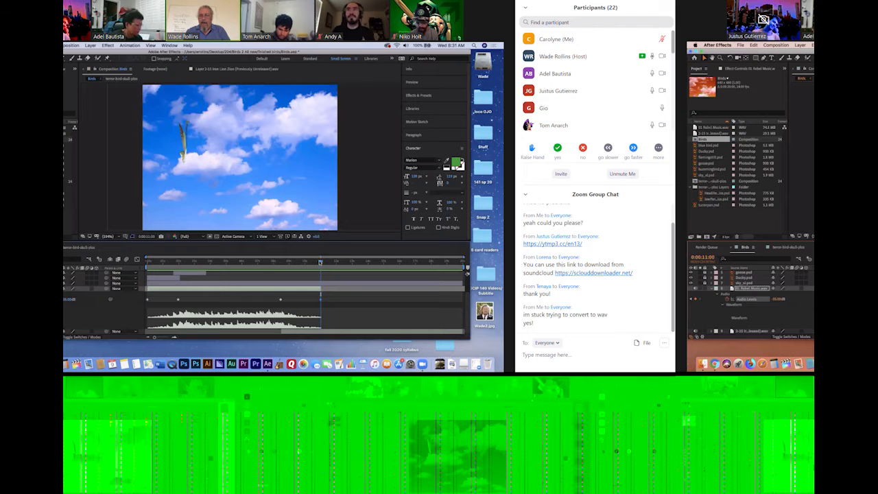
left_click_drag(320, 261, 134, 274)
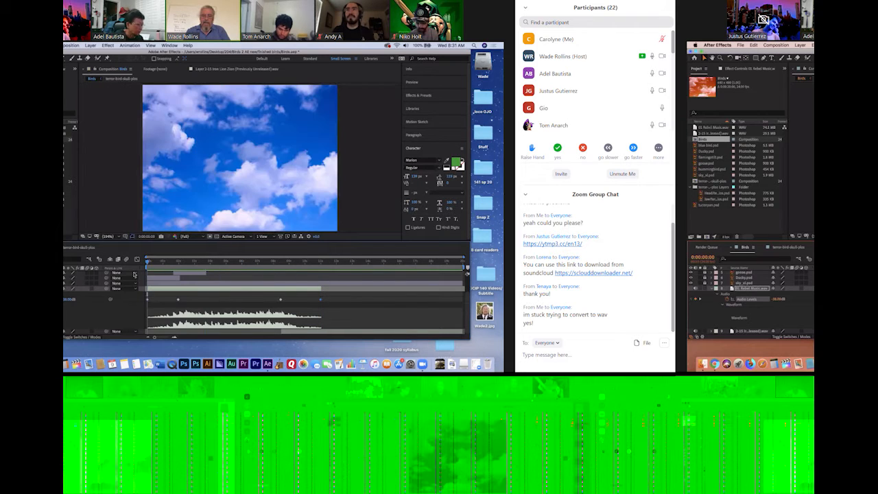
key("space")
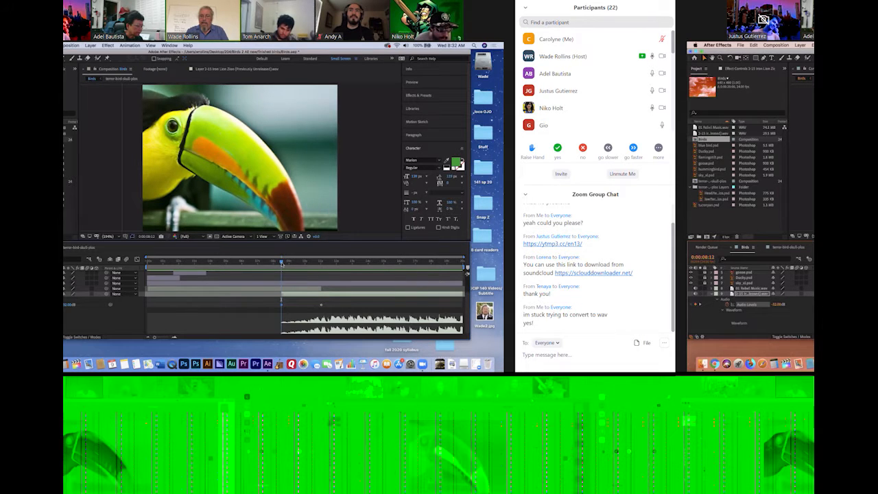
Send everyone the message "can you show how to clip the audio clip again? I've got the two but I can't figure out how to clip just one"
mouse_move(334, 361)
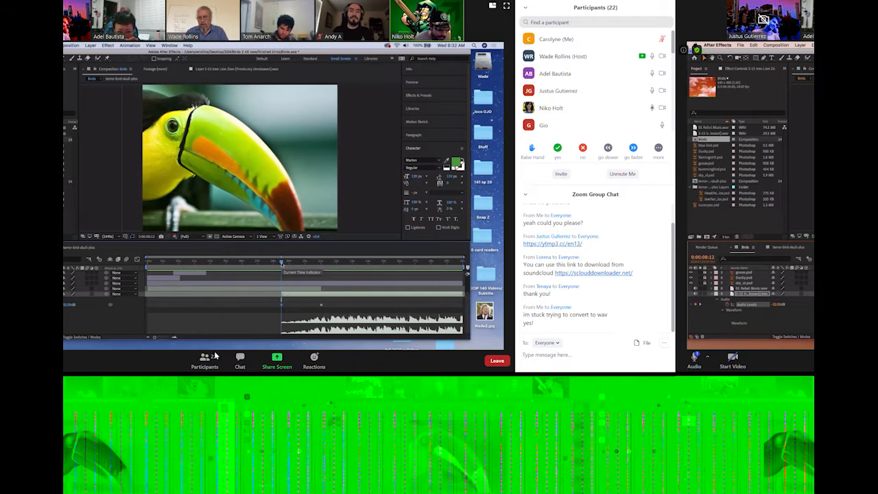
mouse_move(277, 358)
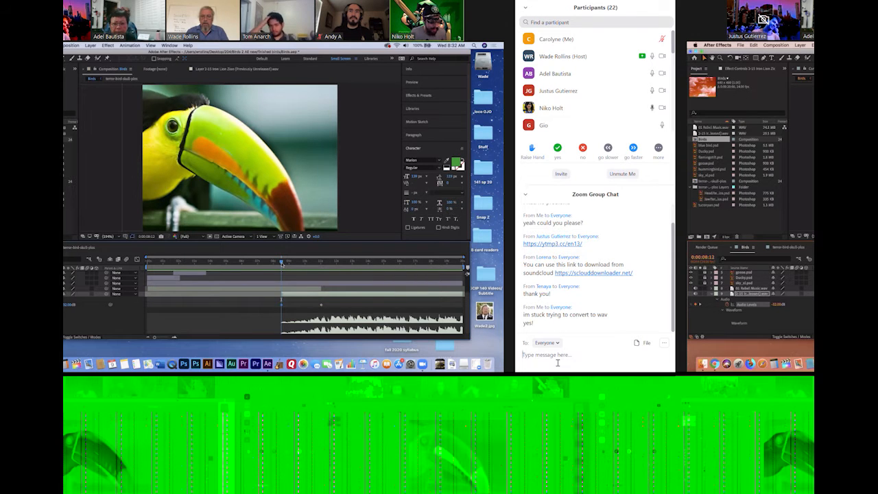
type("can you")
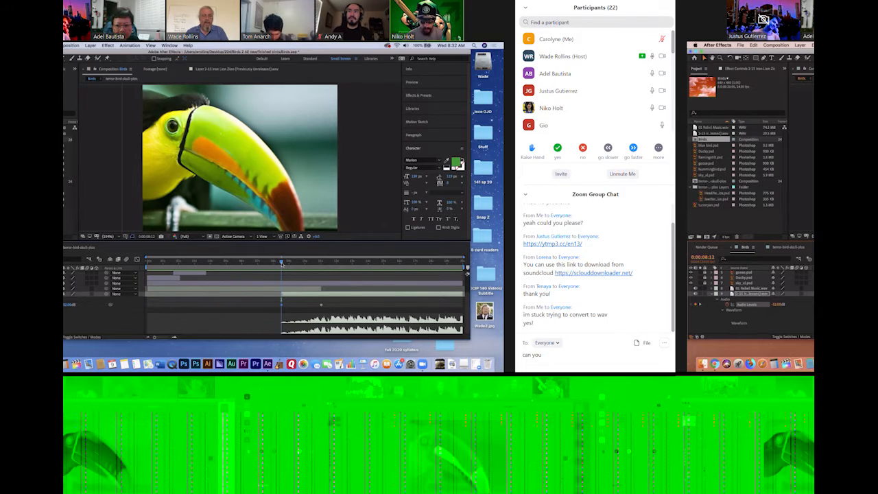
left_click_drag(282, 263, 242, 273)
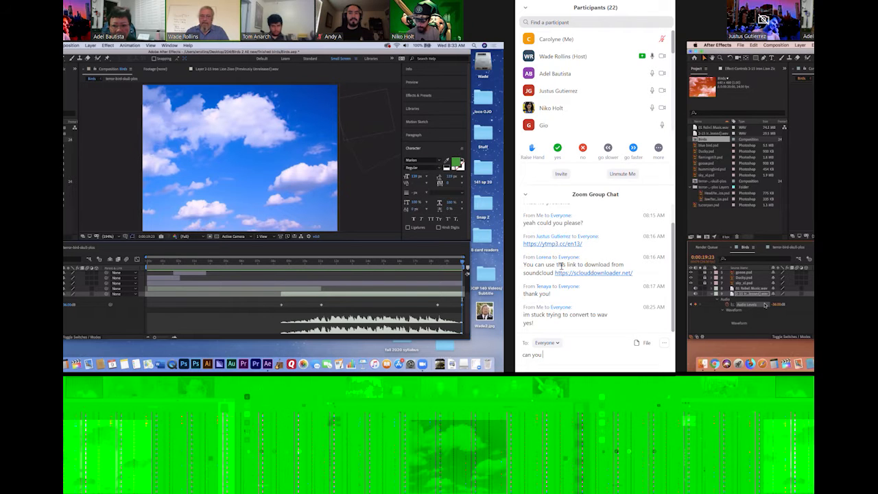
type("ow how")
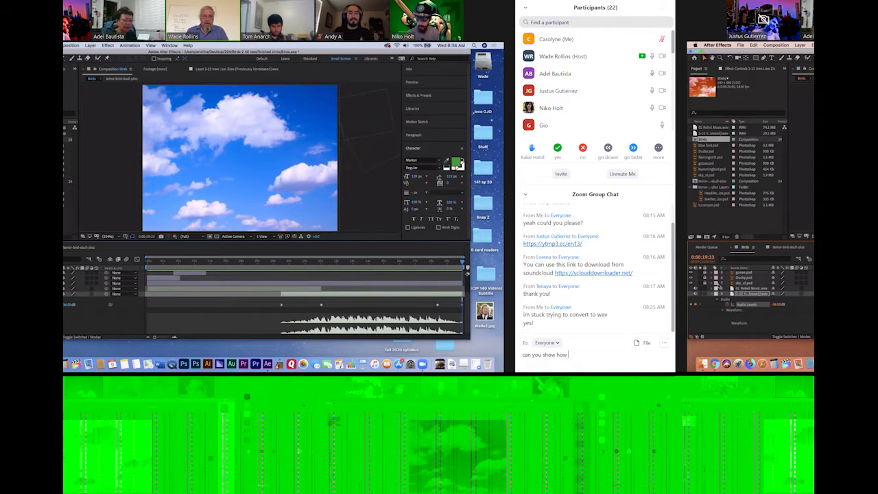
type("to ")
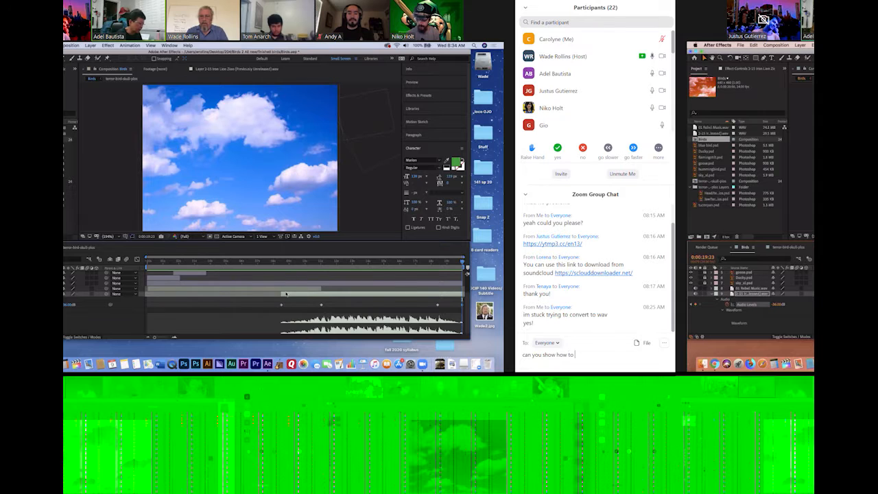
type("clip the audio ")
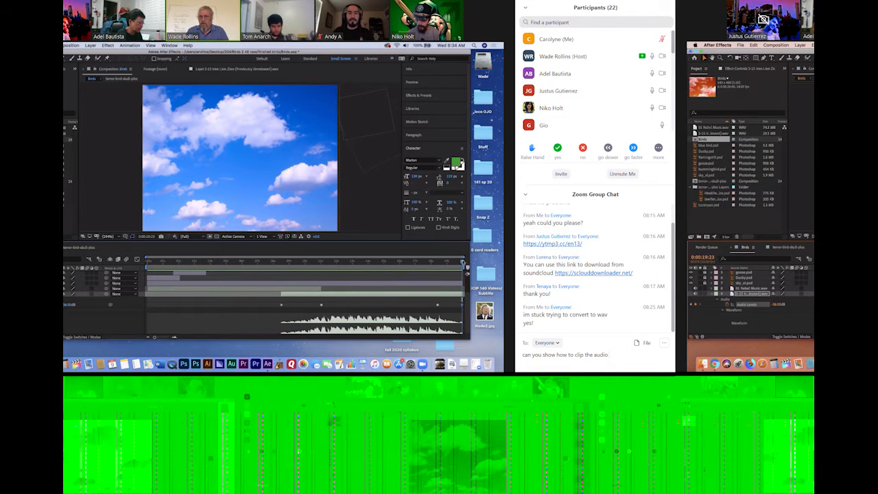
type("clip again, I'v")
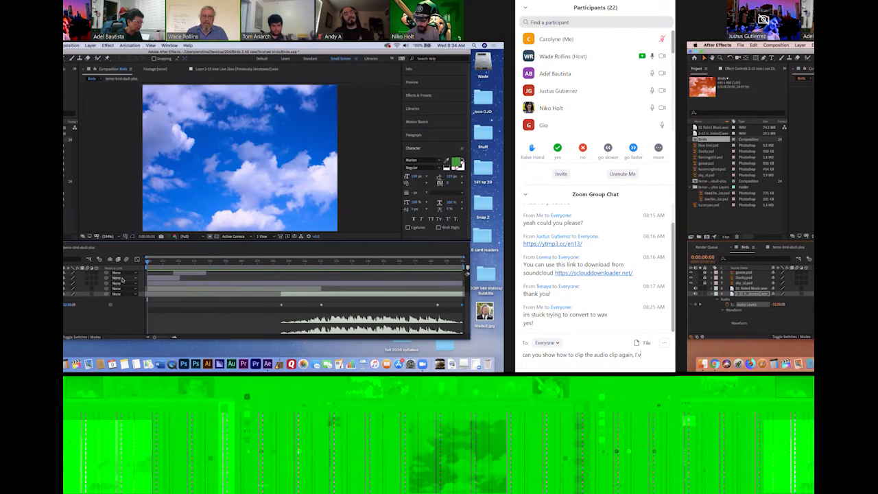
type("e got the two but")
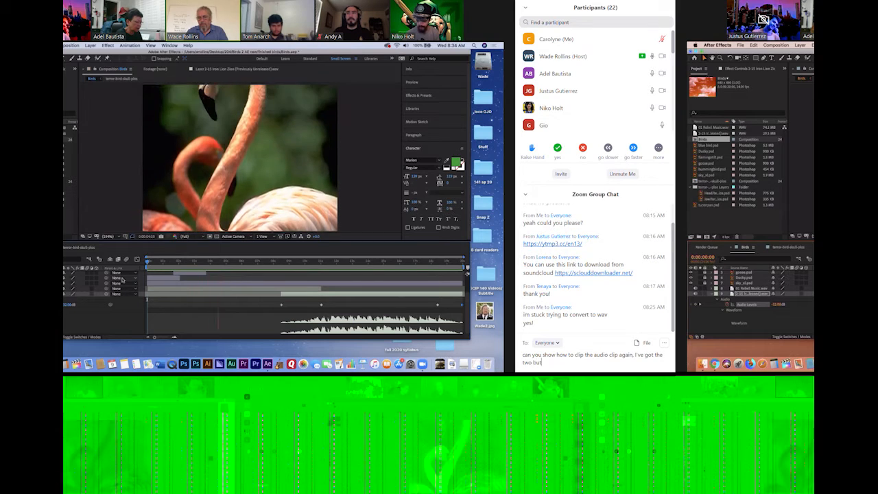
type(" I can'")
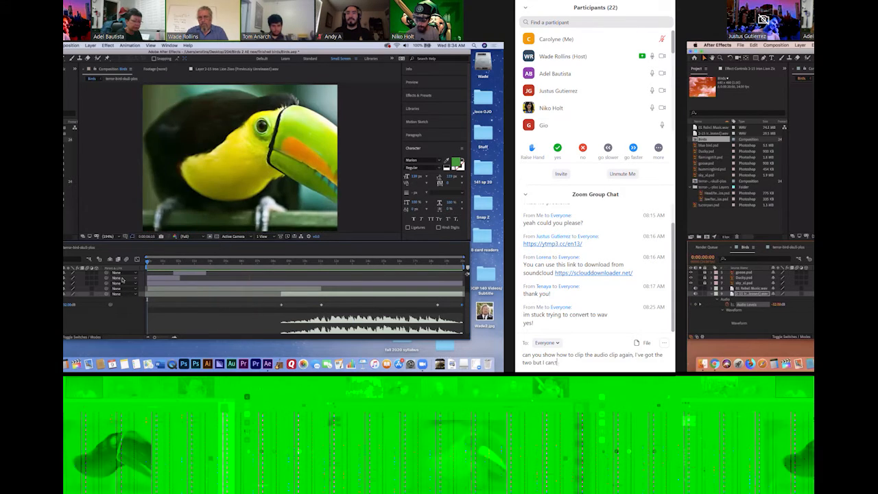
type("t fig")
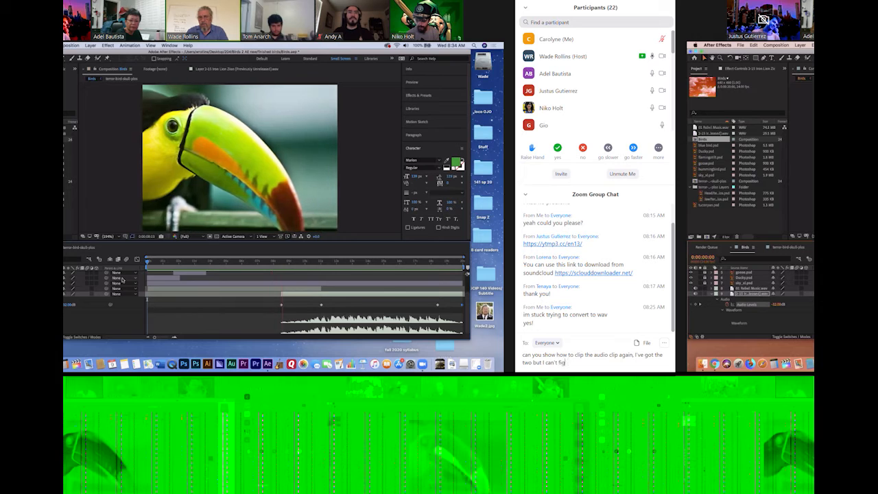
type("ure out how to")
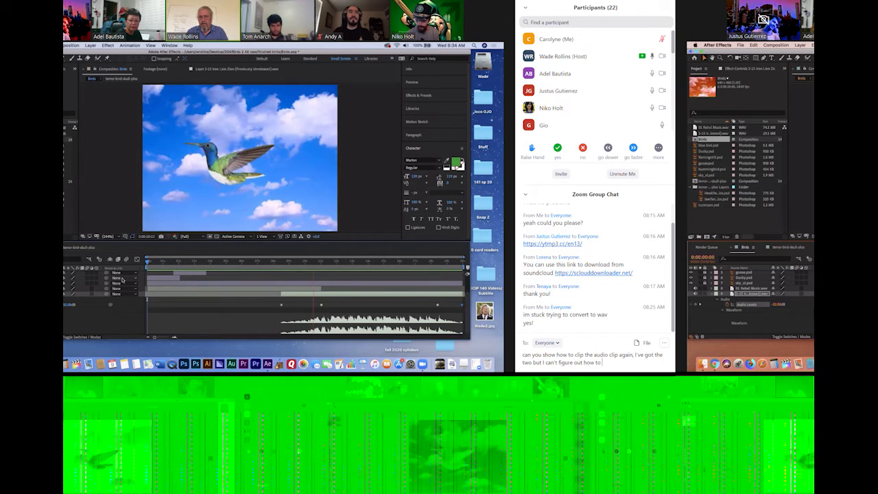
type(" clip th")
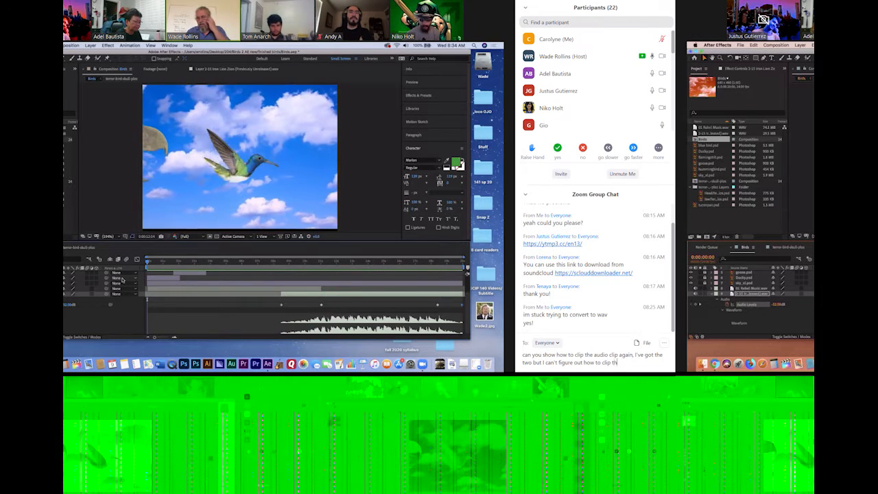
type("e single")
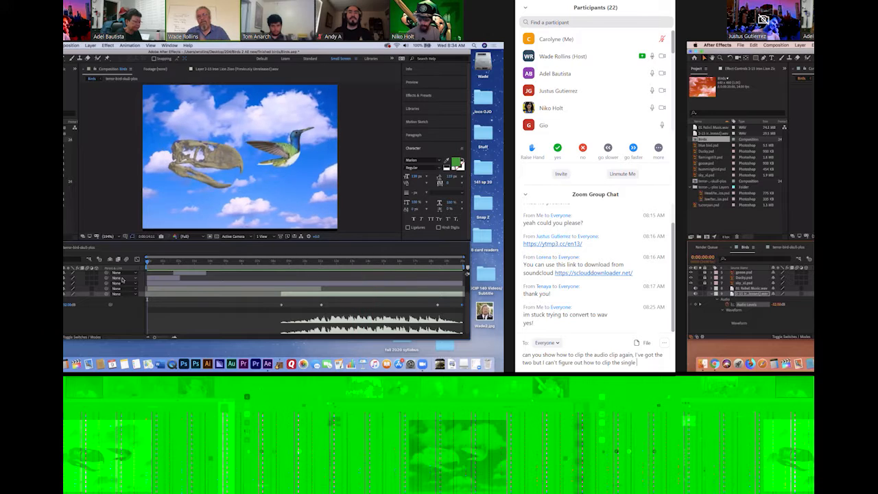
key("BackSpace")
key("BackSpace")
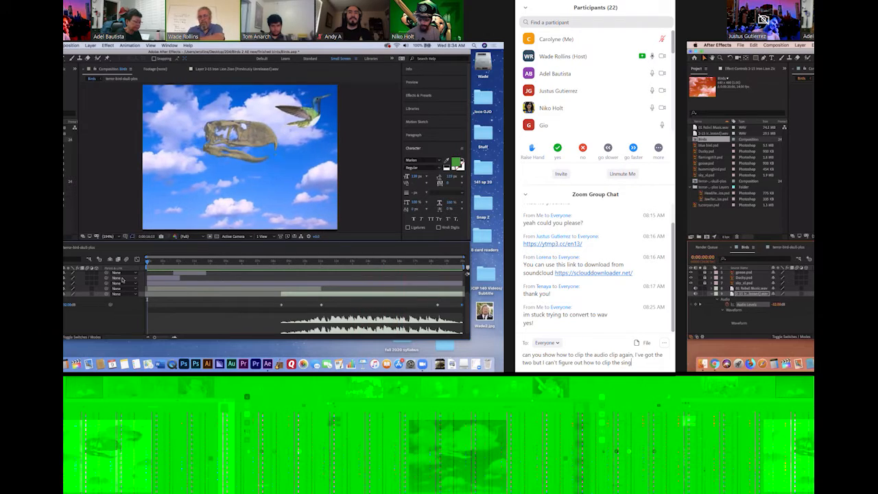
key("BackSpace")
key("BackSpace")
key("BackSpace")
key("BackSpace")
key("BackSpace")
key("BackSpace")
key("BackSpace")
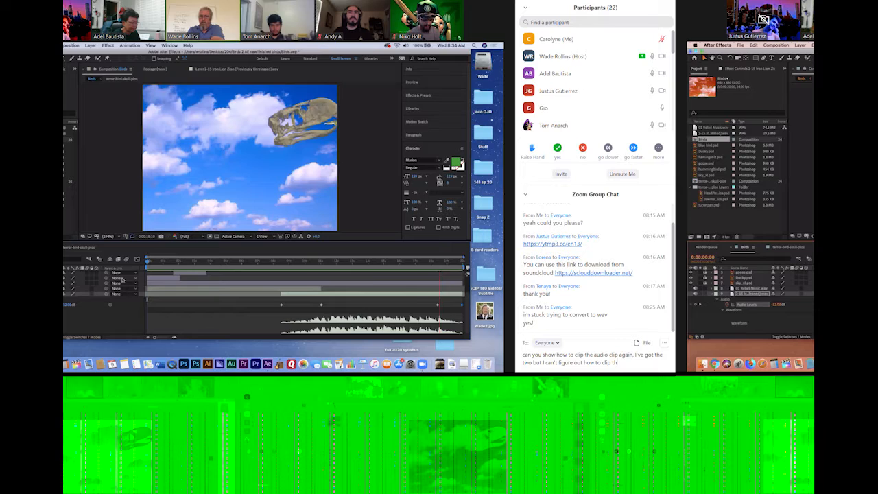
key("BackSpace")
type("just one")
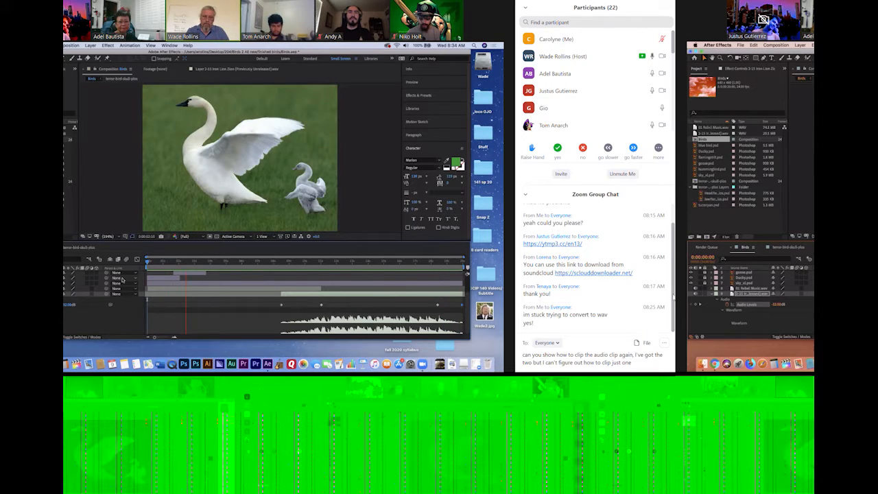
type(",")
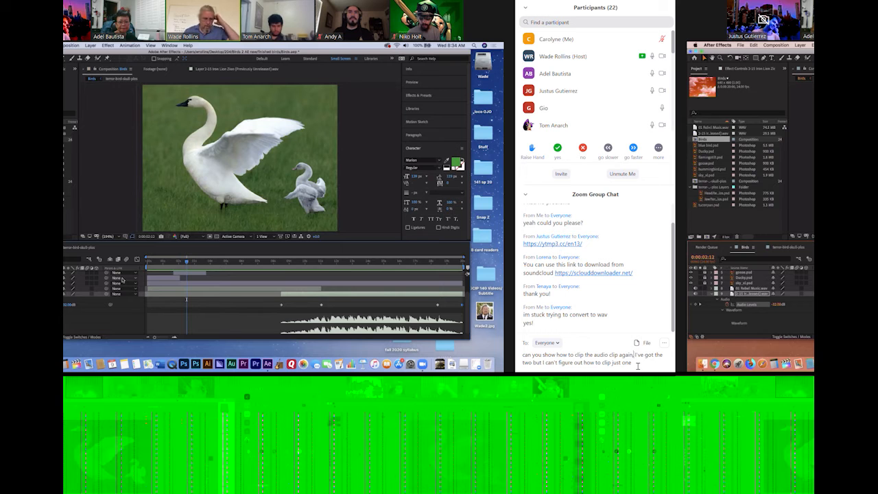
key("Return")
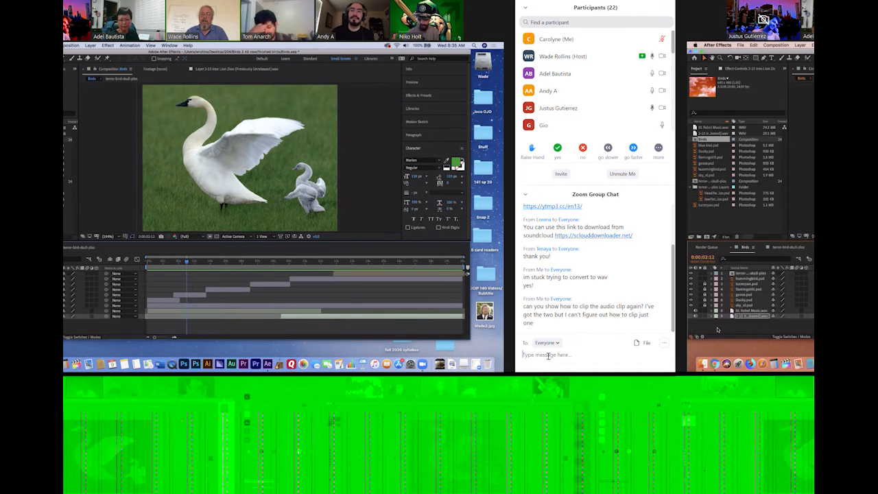
Send the chat message "I don't have mic thanks!!" to everyone
type("I don't h")
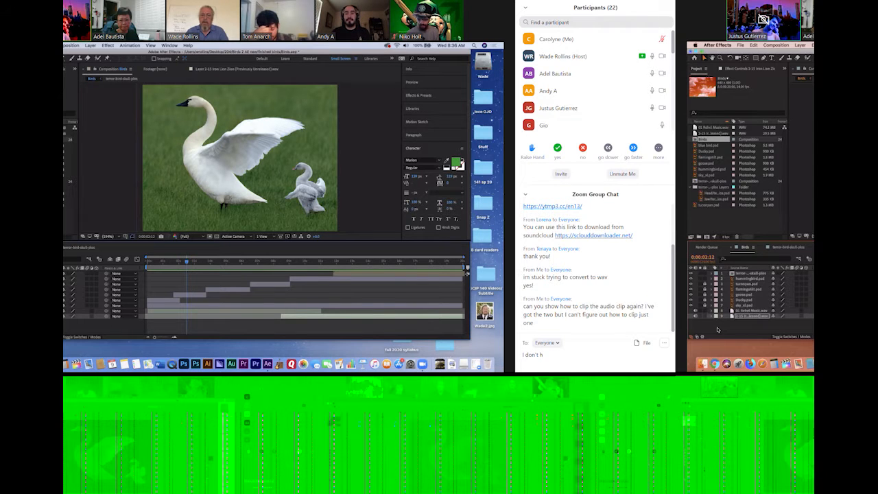
type("ave mic thanks")
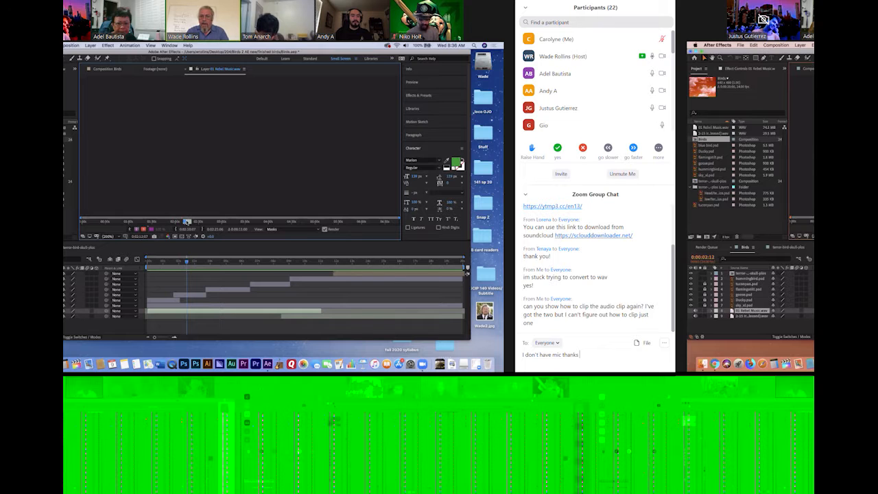
type("!!")
key("Return")
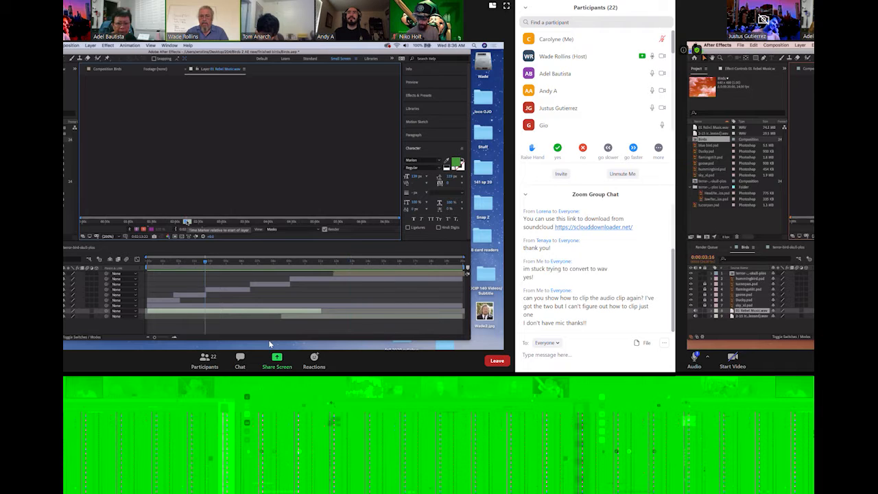
Reply "yep!" to everyone in the group chat
type("thank")
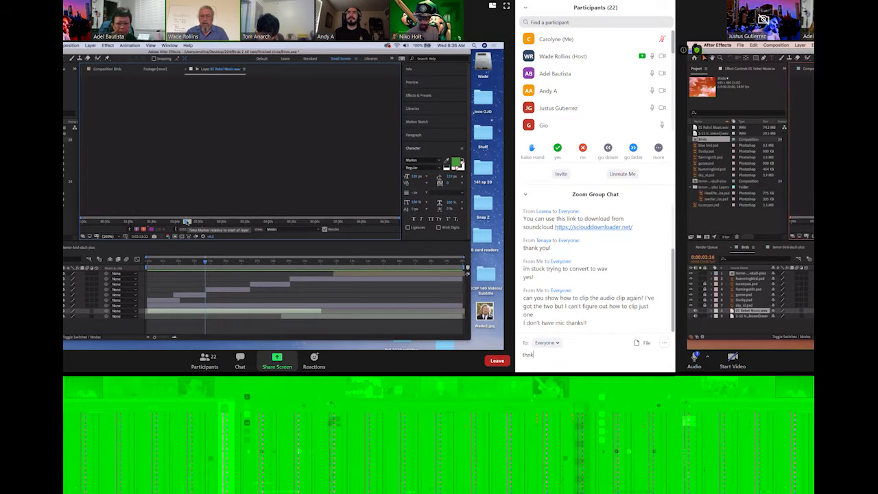
key("BackSpace")
key("BackSpace")
key("BackSpace")
key("BackSpace")
type("yep")
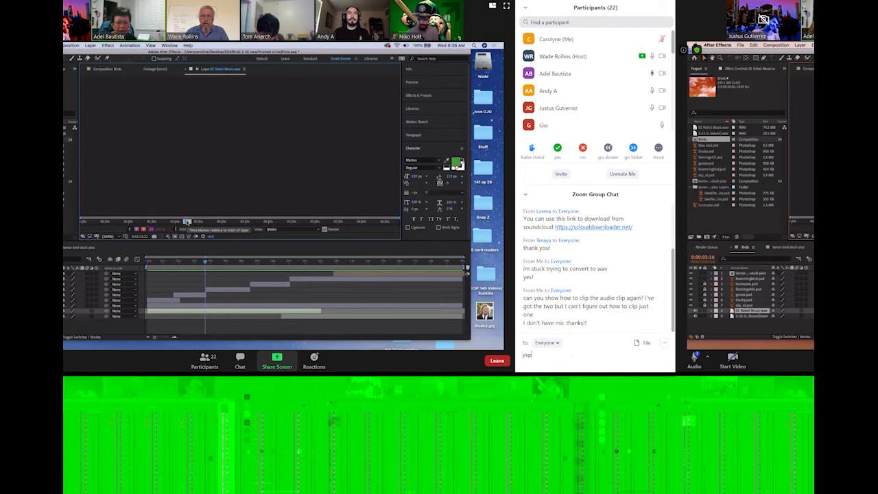
type("!")
key("Return")
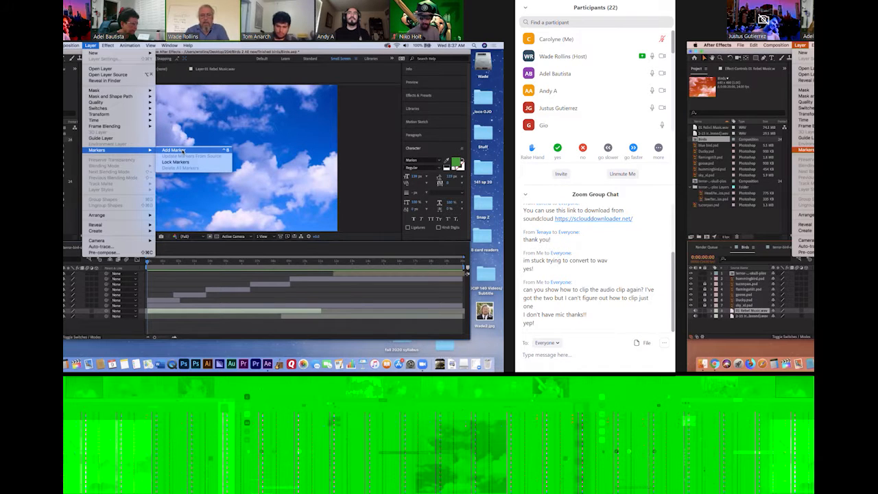
Add composition markers along the Birds timeline, including one at 0:00:02:23, and move the current time to 0:00:01:10
left_click(366, 198)
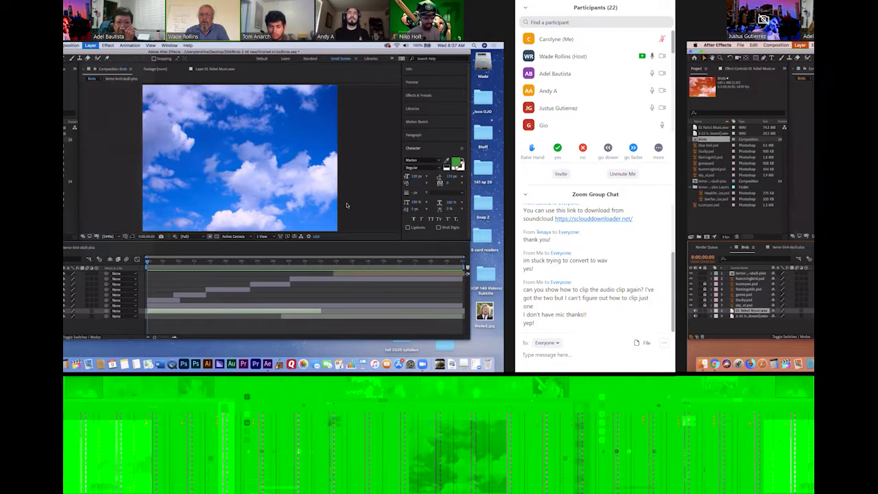
left_click(194, 263)
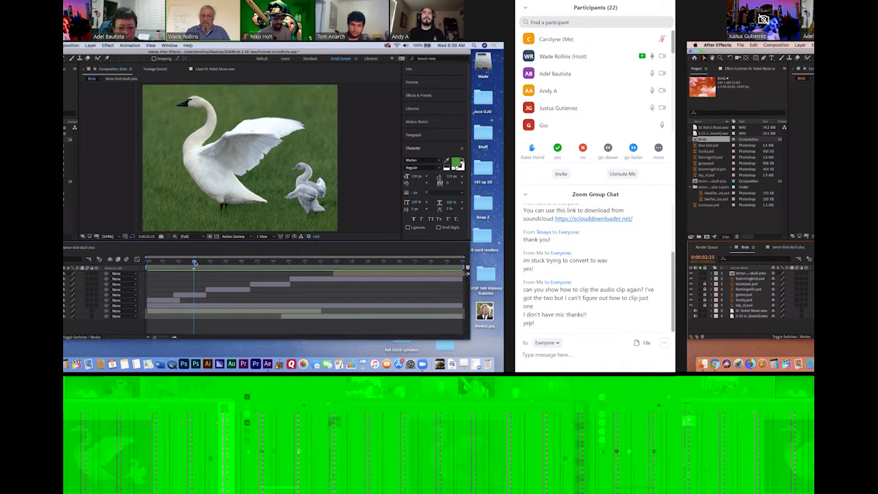
mouse_move(195, 263)
left_mouse_down()
mouse_move(214, 264)
mouse_move(182, 265)
left_mouse_up()
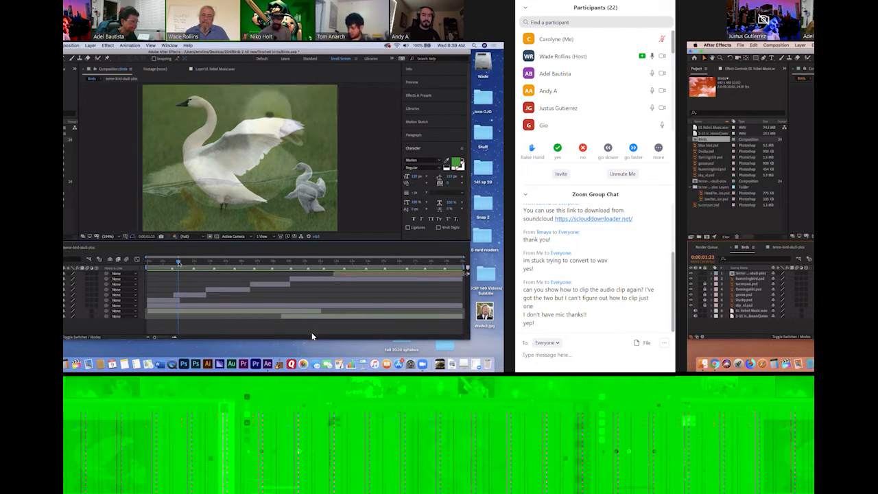
left_click(170, 262)
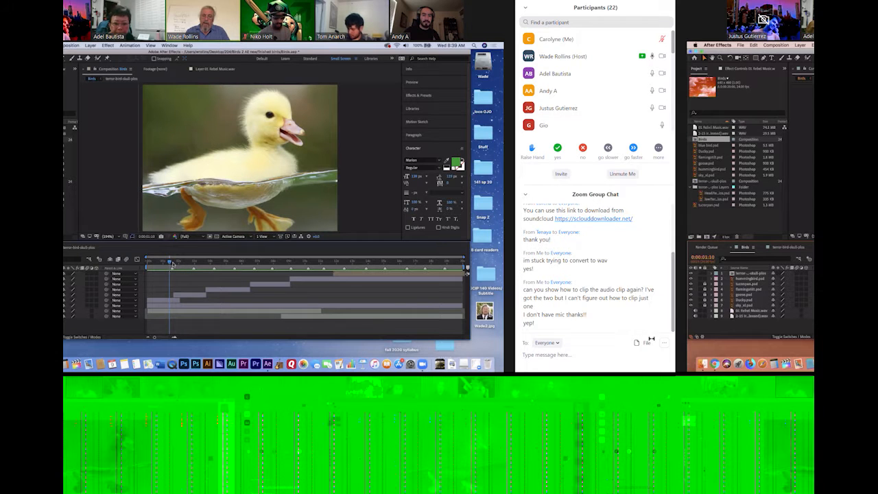
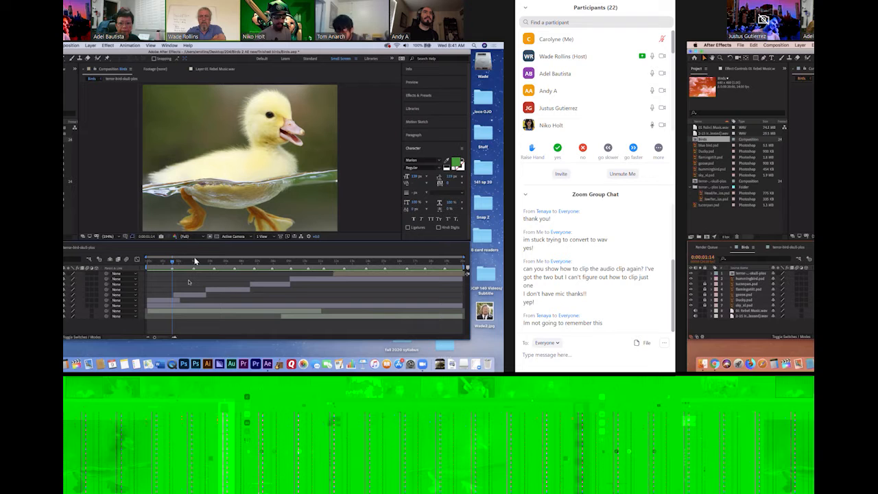
Send everyone the chat message "im recording it!"
mouse_move(289, 365)
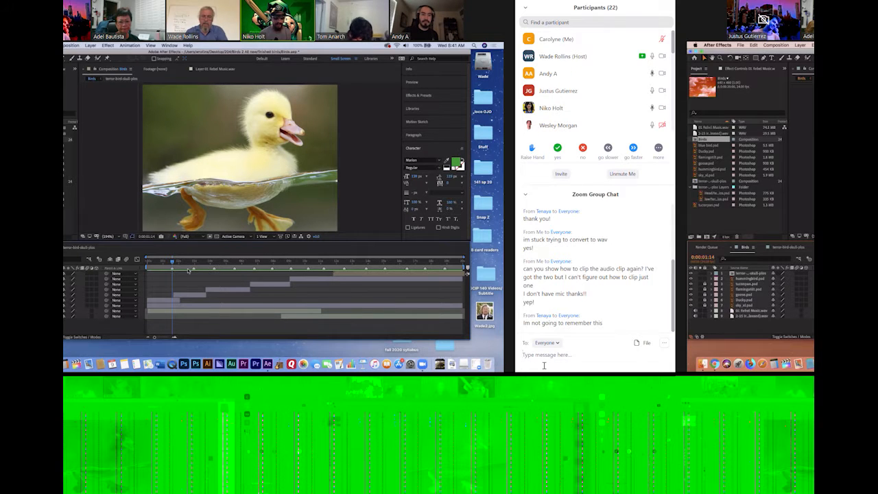
type("im recording it!")
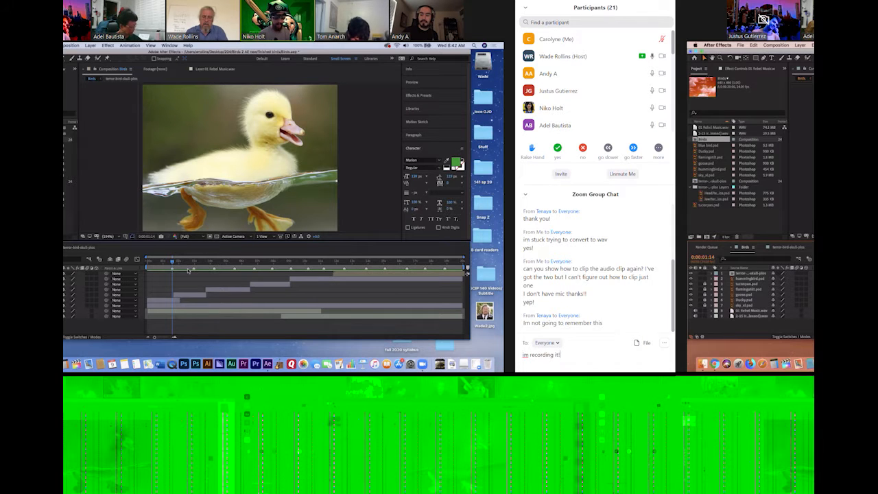
key("Return")
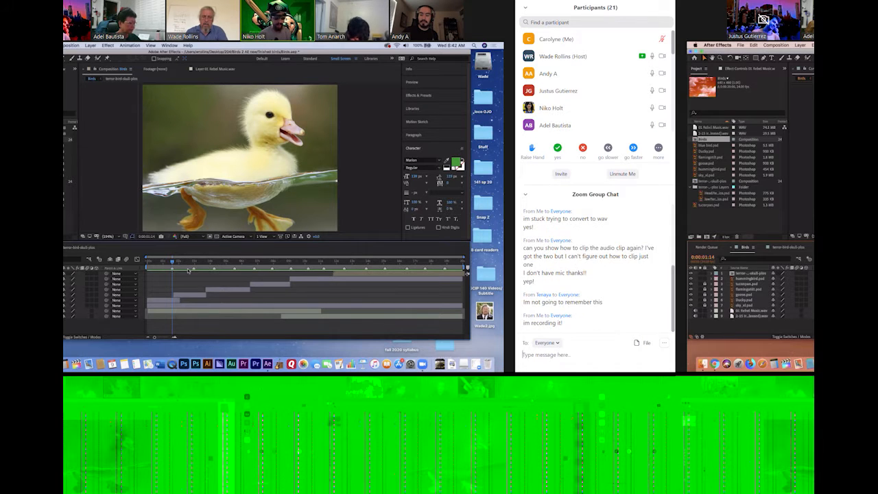
Send everyone the message "its not going to be a good recording but I can put it on YouTube as a rough cut"
type("its")
key("BackSpace")
key("BackSpace")
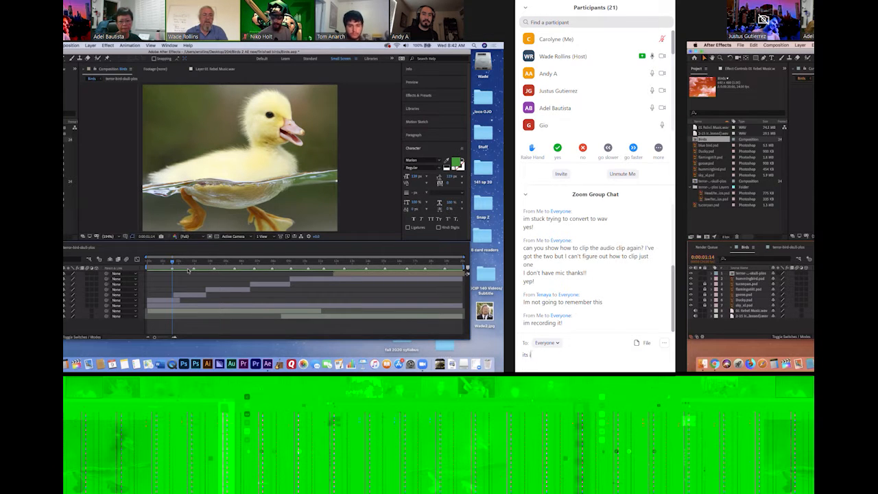
type("it")
key("BackSpace")
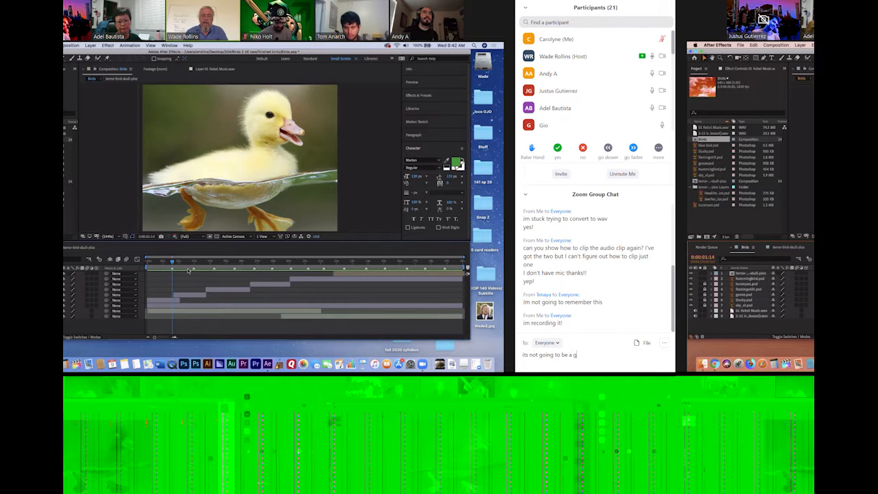
type("cording but I can put it on youtu")
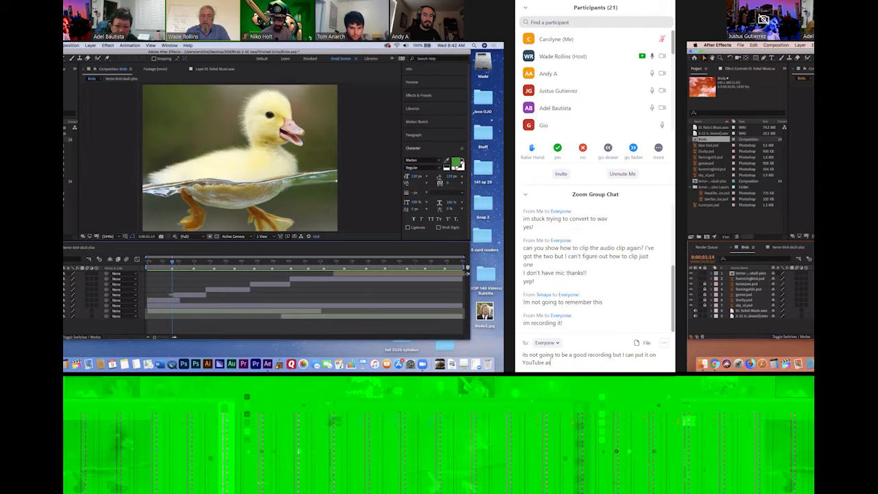
type("be as a rough cu")
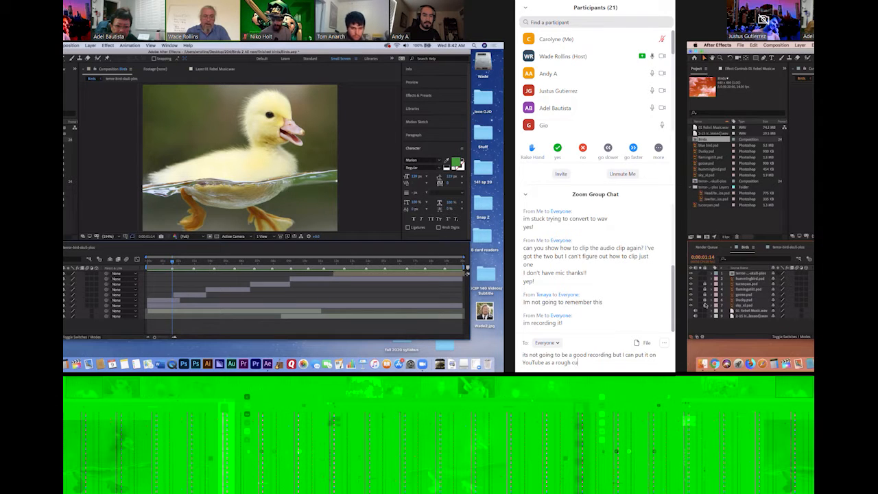
type("t")
key("Return")
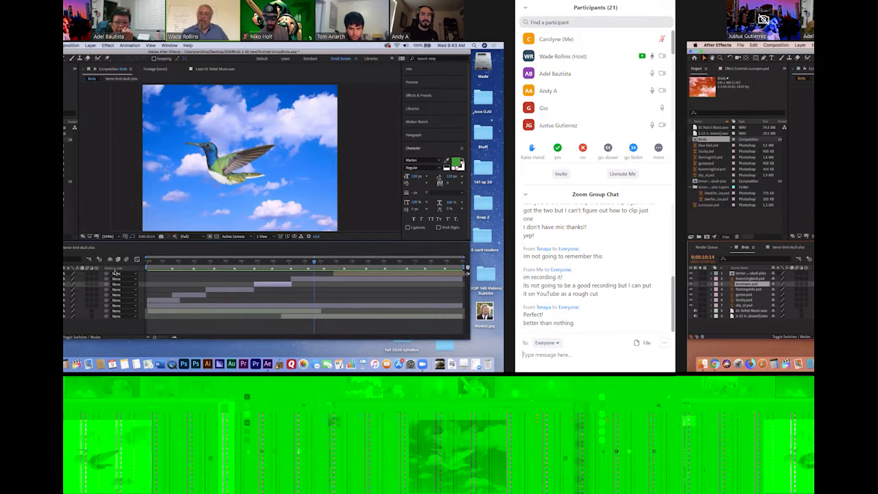
Send everyone the chat message "lol I keep on missing the littlest more important steps"
type("lol")
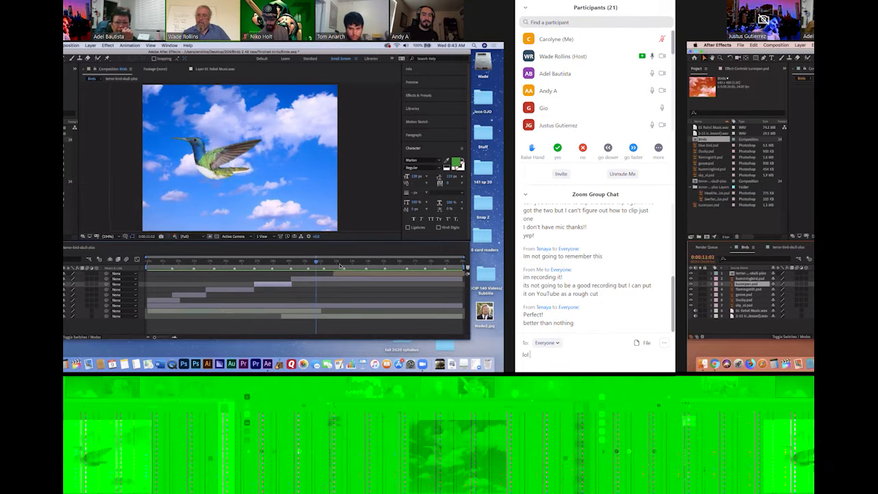
type(" I")
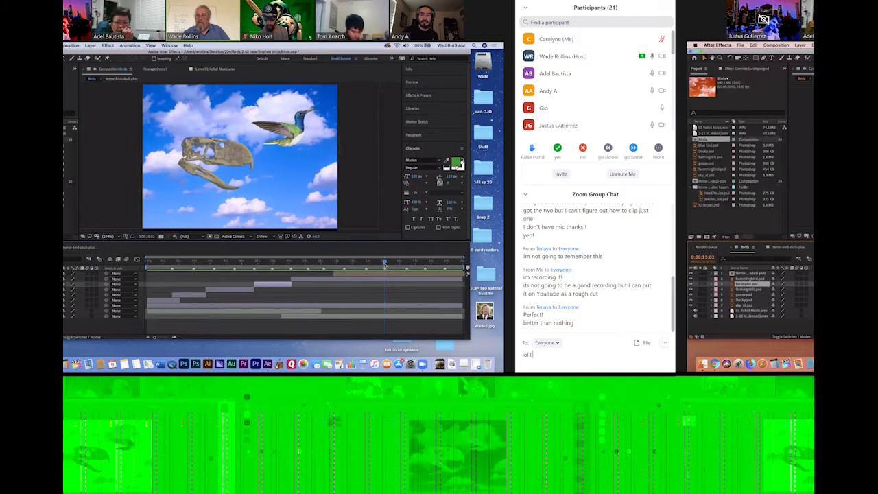
type(" keep on missing the littlest more important steps")
key("Return")
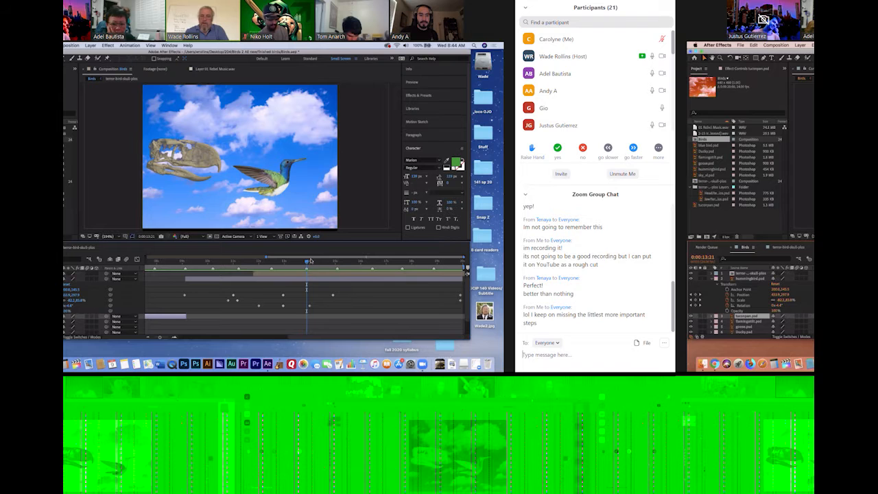
Step the current time along the hummingbird layer to 0:00:15:02 for keyframing its Scale
left_click_drag(308, 264, 306, 264)
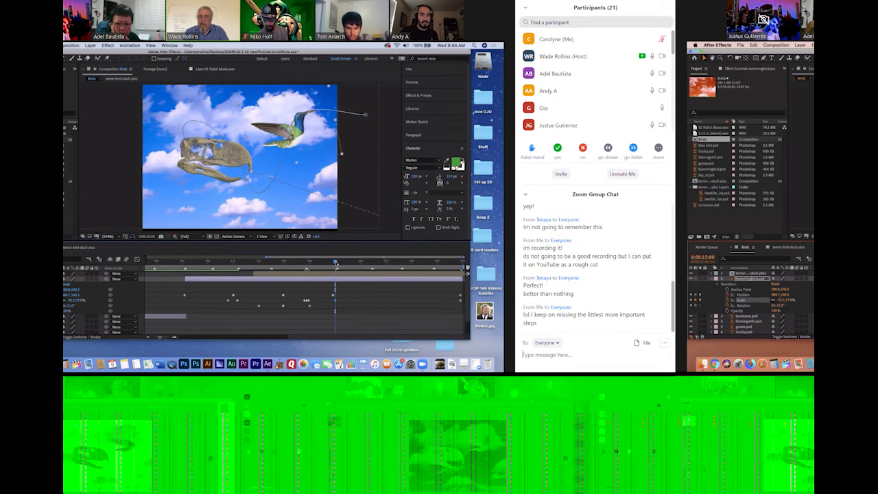
left_click_drag(336, 263, 337, 263)
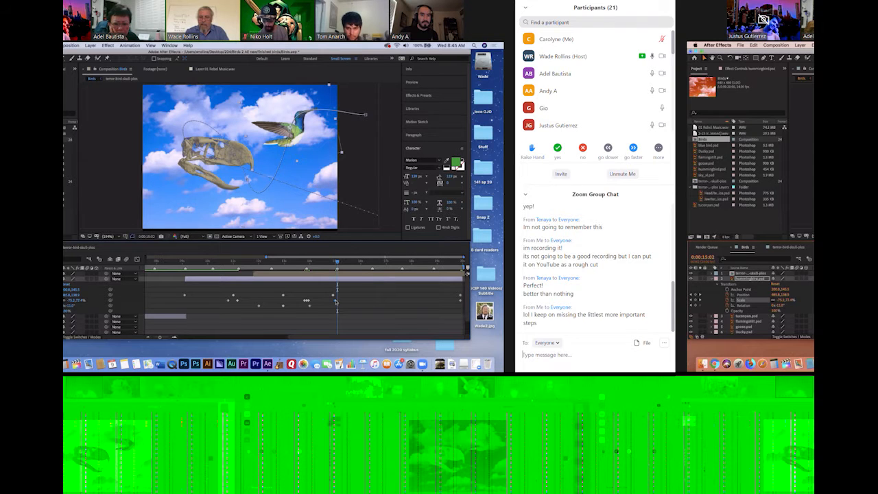
Send the one-word correction "*most" to everyone in the group chat
type("*most")
key("Return")
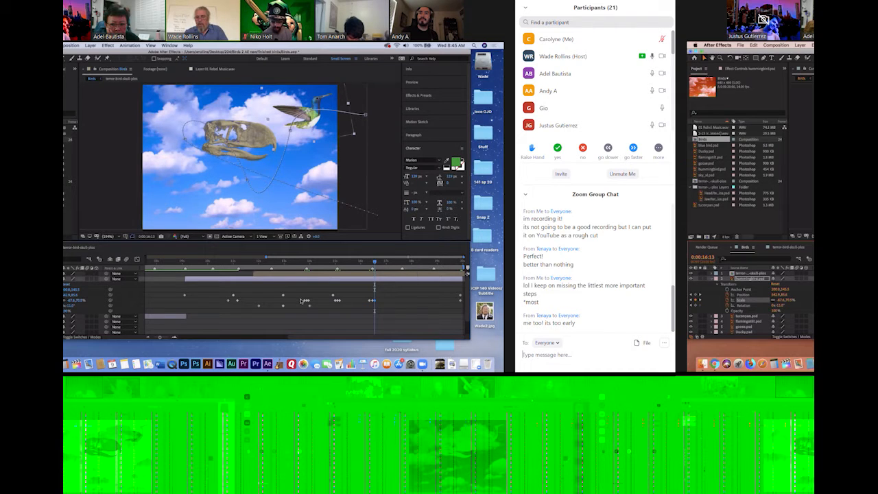
type("(lets")
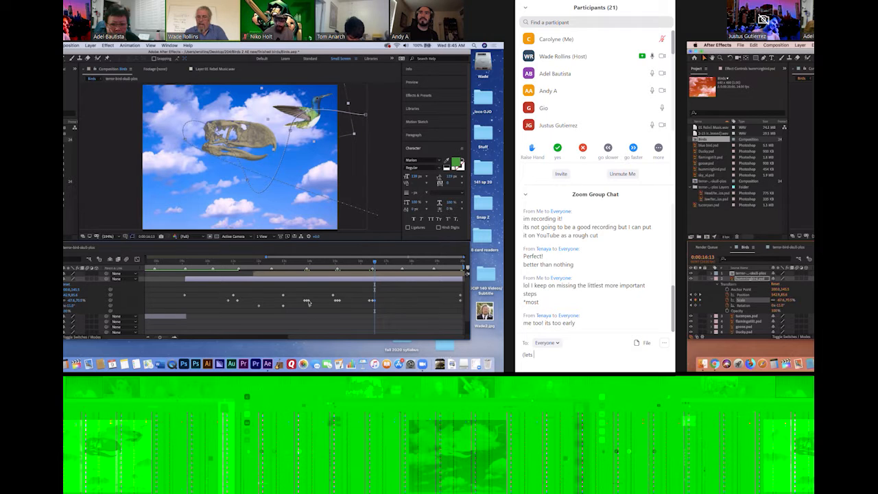
type(" be real")
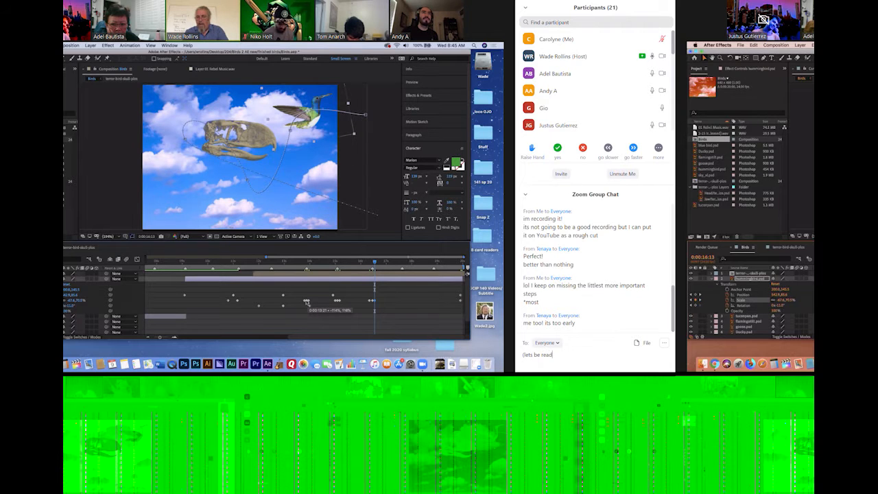
type(" ive be")
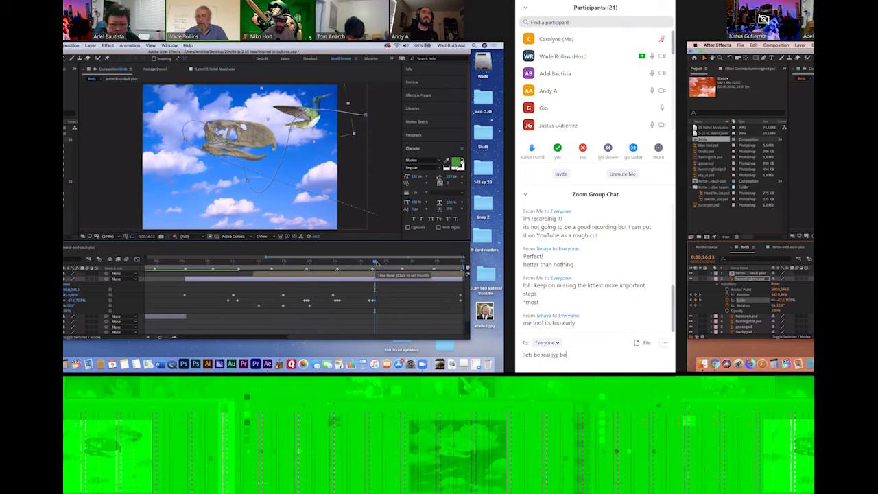
key("BackSpace")
key("BackSpace")
key("BackSpace")
key("BackSpace")
key("BackSpace")
key("BackSpace")
key("BackSpace")
key("BackSpace")
key("BackSpace")
key("BackSpace")
key("BackSpace")
key("BackSpace")
key("BackSpace")
key("BackSpace")
key("BackSpace")
key("BackSpace")
key("BackSpace")
key("BackSpace")
key("BackSpace")
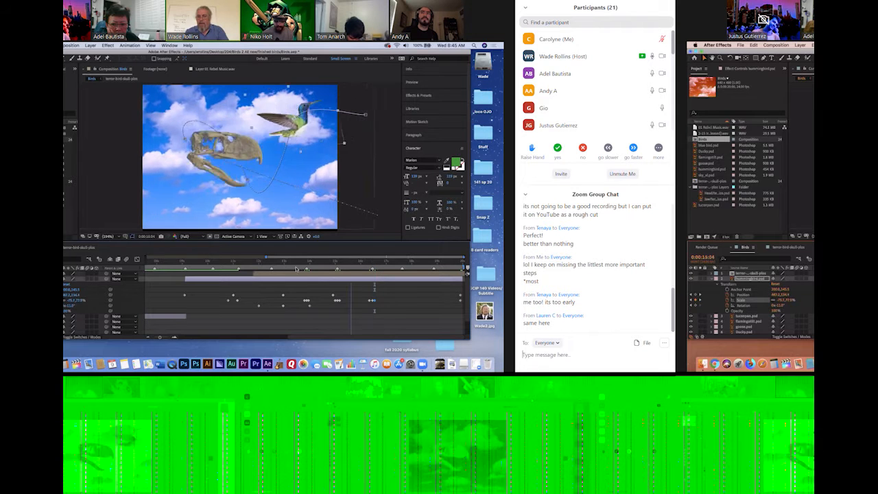
key("BackSpace")
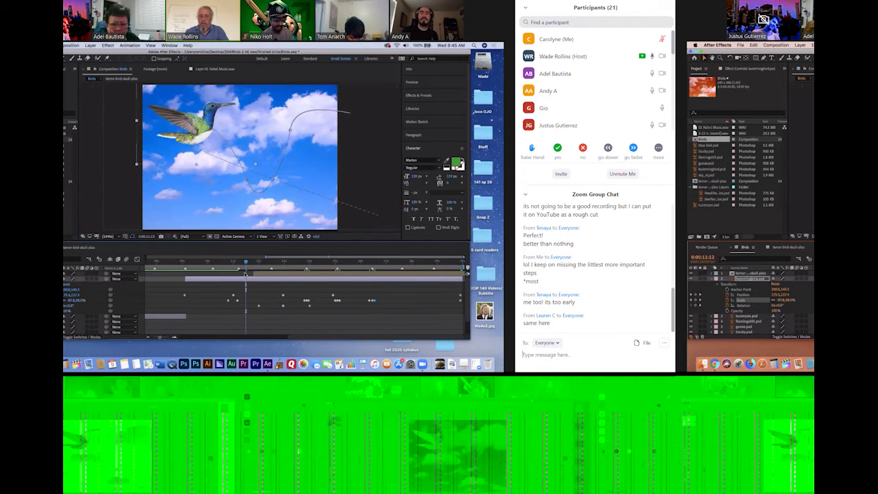
type(")")
key("BackSpace")
type("(I've b")
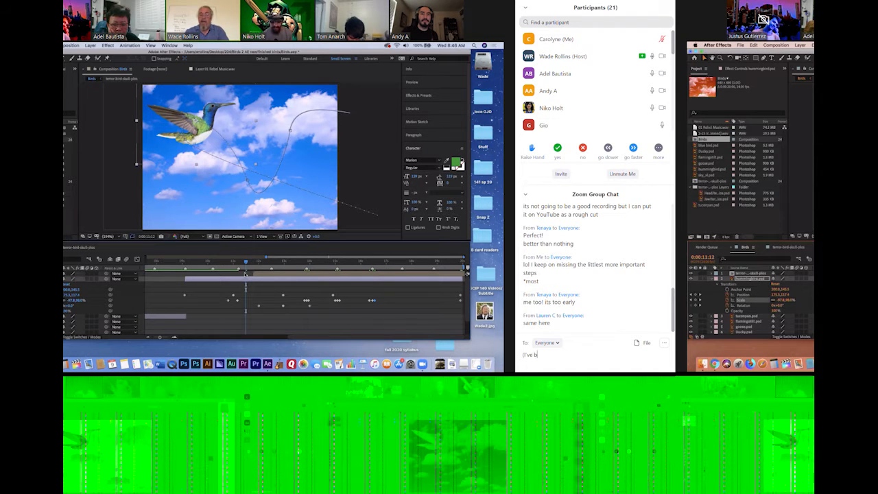
key("BackSpace")
key("BackSpace")
key("BackSpace")
key("BackSpace")
key("BackSpace")
key("BackSpace")
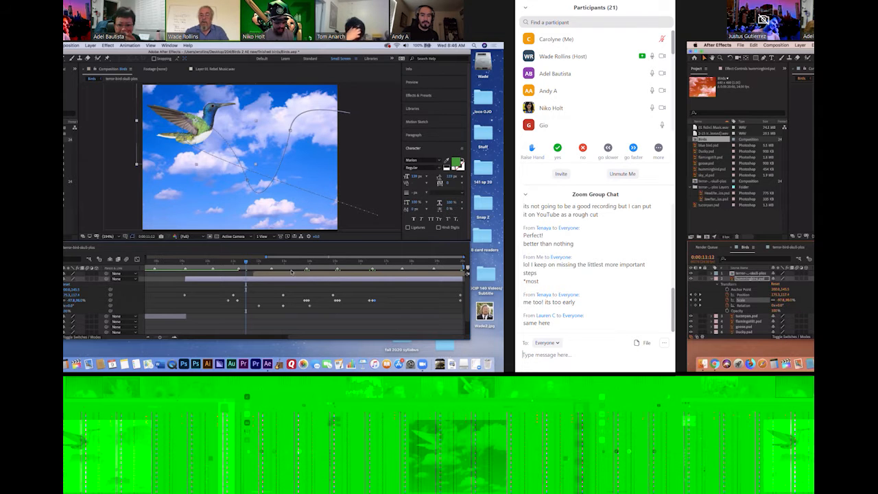
Preview the Birds composition to check the hummingbird and skull animation
key("space")
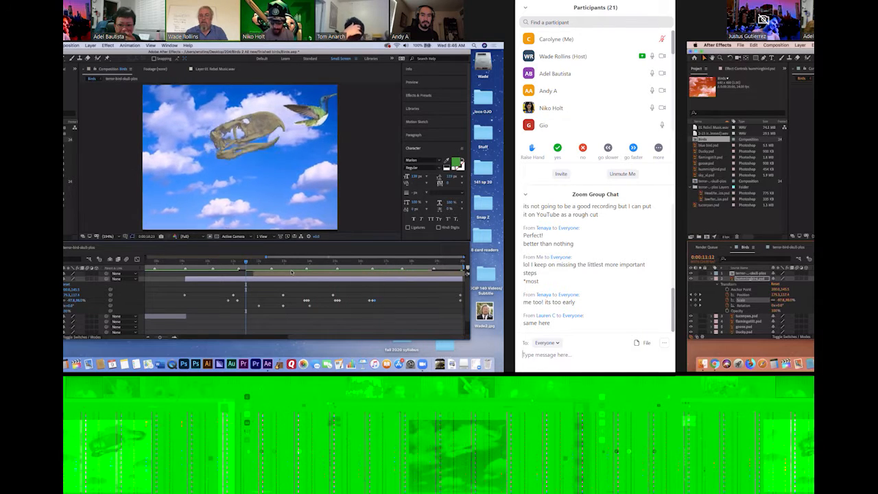
key("space")
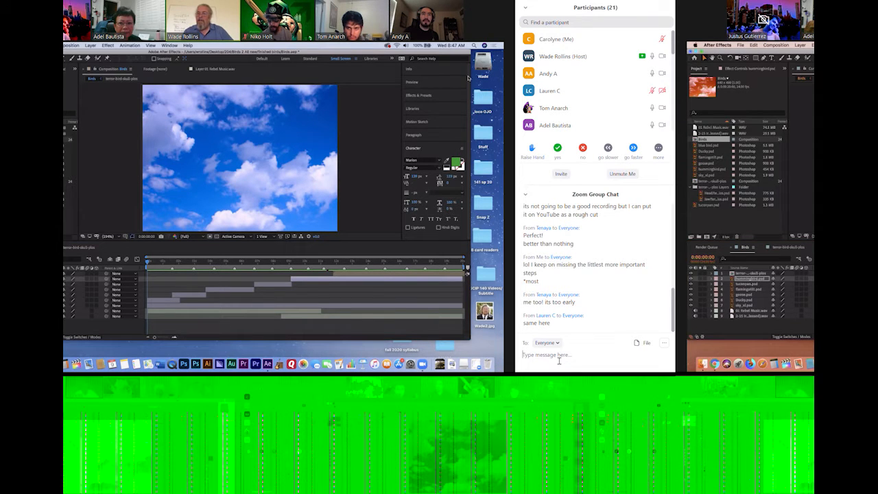
Send everyone the chat message "i got you girl"
type("i got you girl")
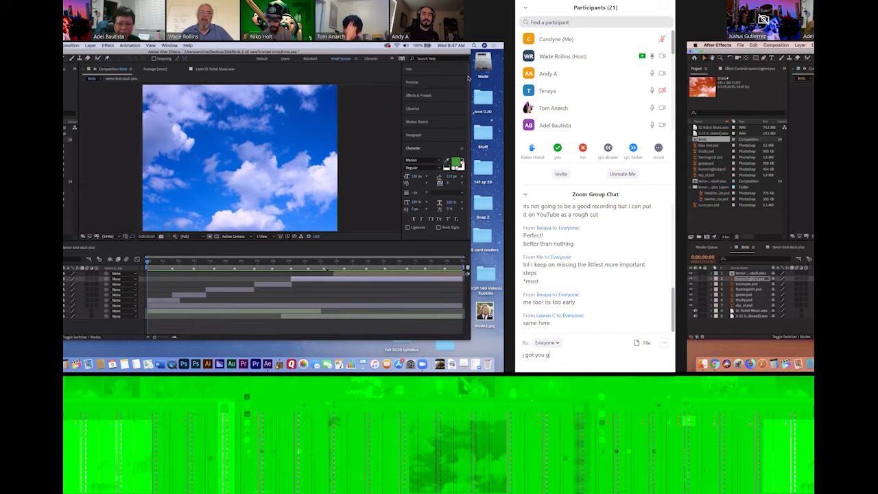
key("Return")
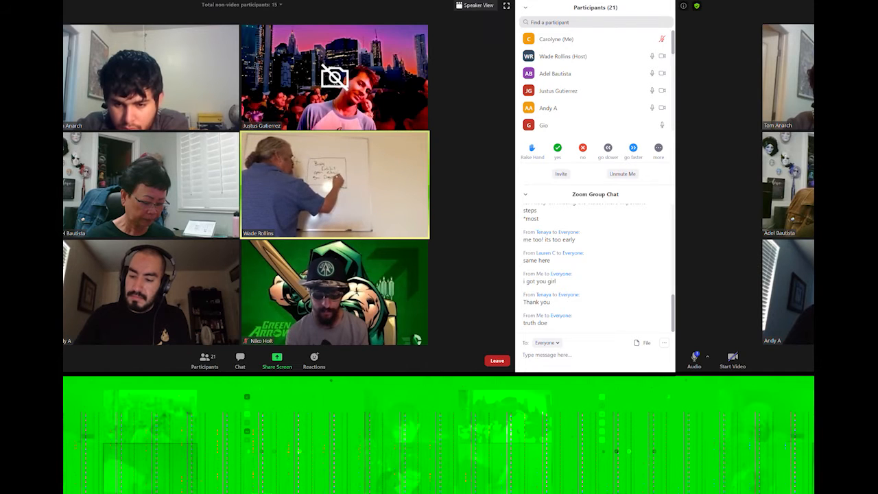
Switch the meeting to speaker view and enlarge the host's video
left_click(479, 4)
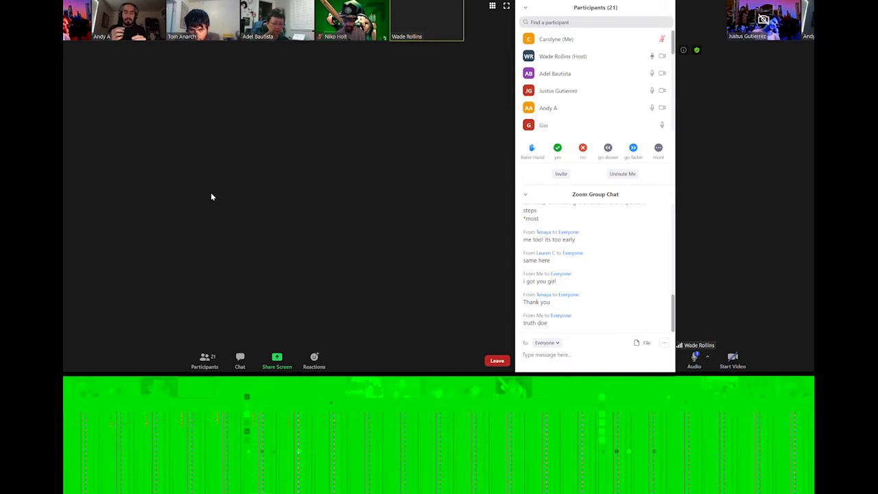
double_click(417, 27)
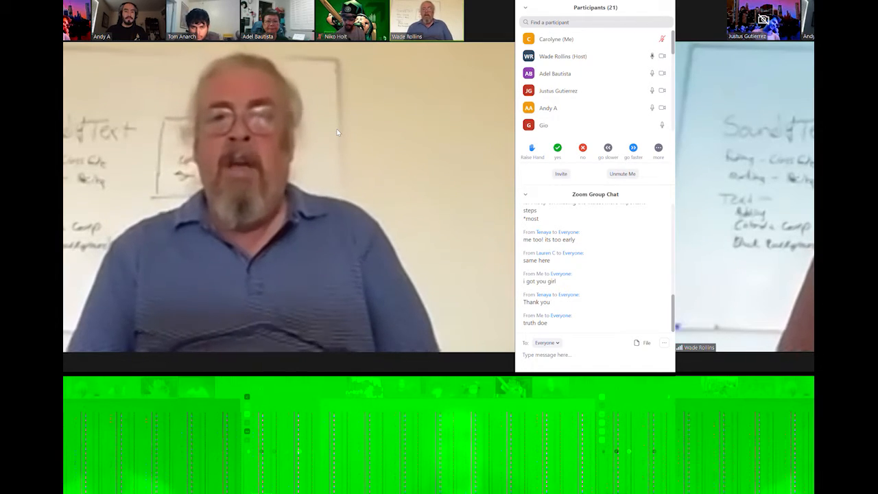
Complete the title text as "San Diego Zoo" with "Zoo" on a second line, and move its layer above all others
mouse_move(330, 135)
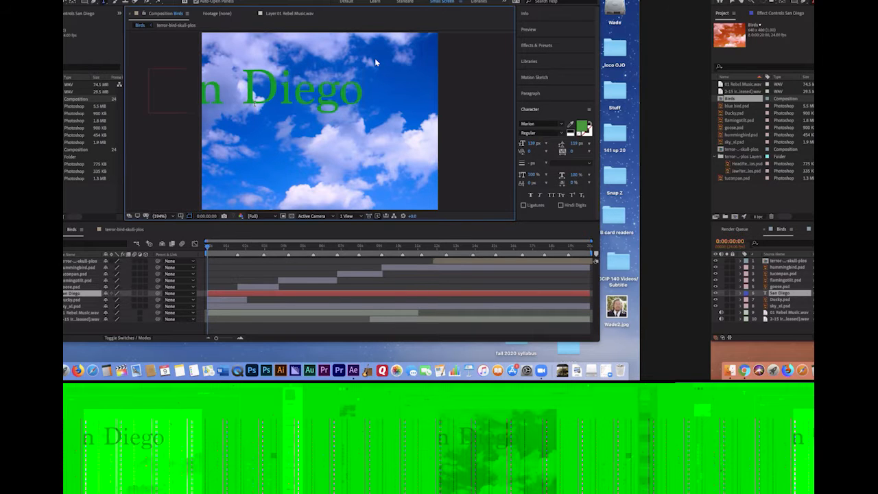
type("oo")
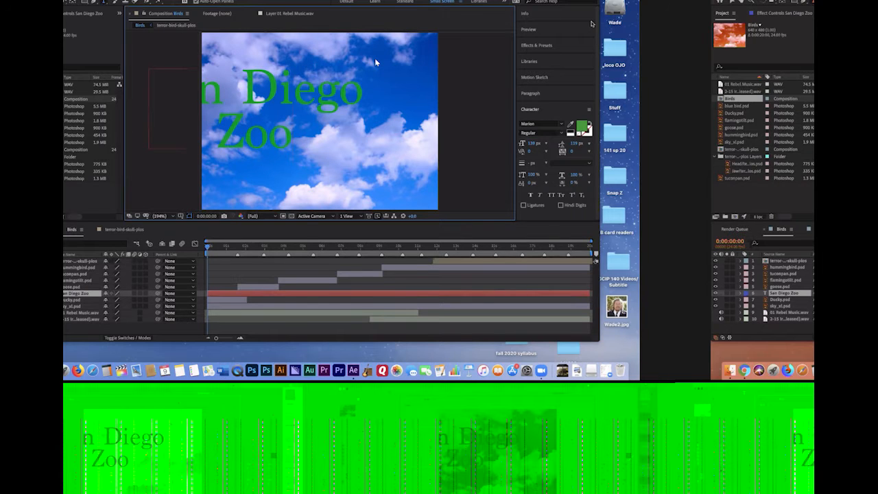
left_click(629, 39)
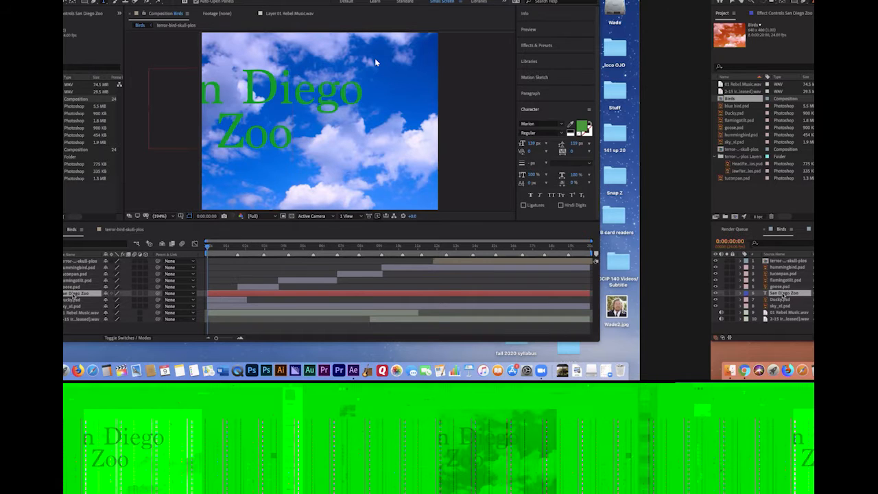
left_click_drag(75, 295, 76, 261)
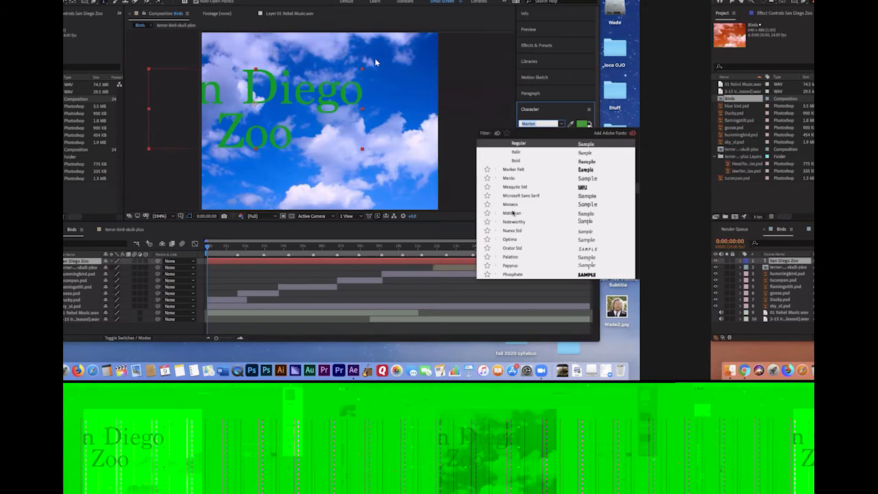
Try the Monaco font on the San Diego Zoo text and settle on Palatino
left_click(516, 205)
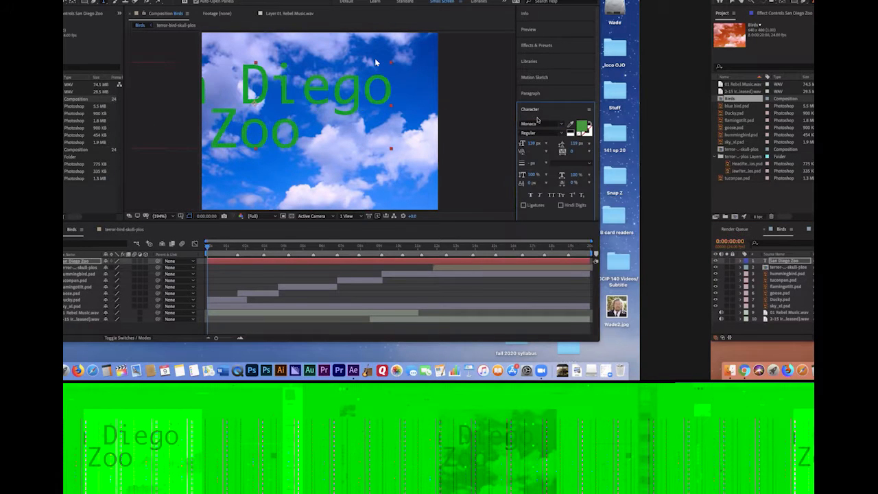
left_click(560, 124)
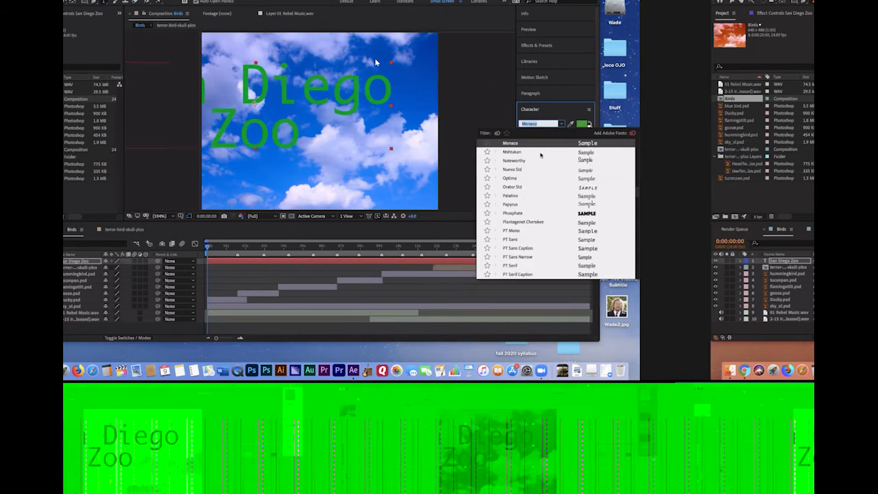
left_click(515, 197)
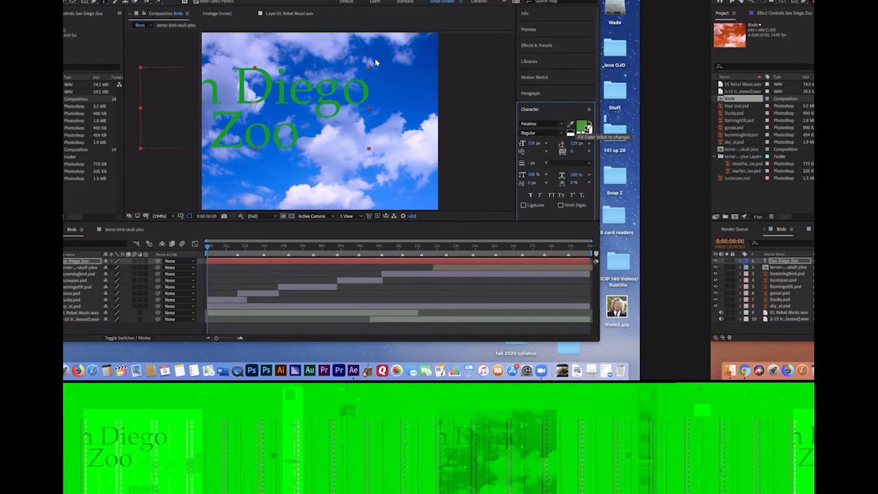
Change the San Diego Zoo text's fill colour to brown-orange 9C6114 and bring its stroke swatch forward
left_click(584, 129)
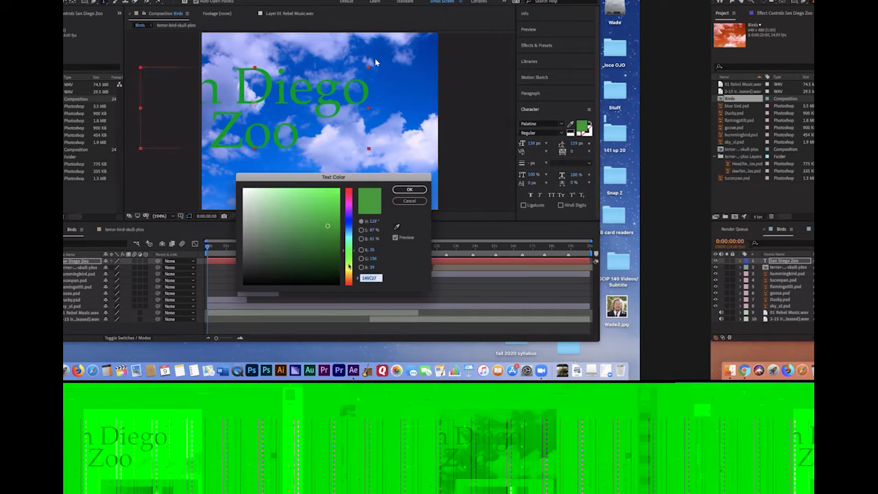
left_click_drag(348, 271, 348, 266)
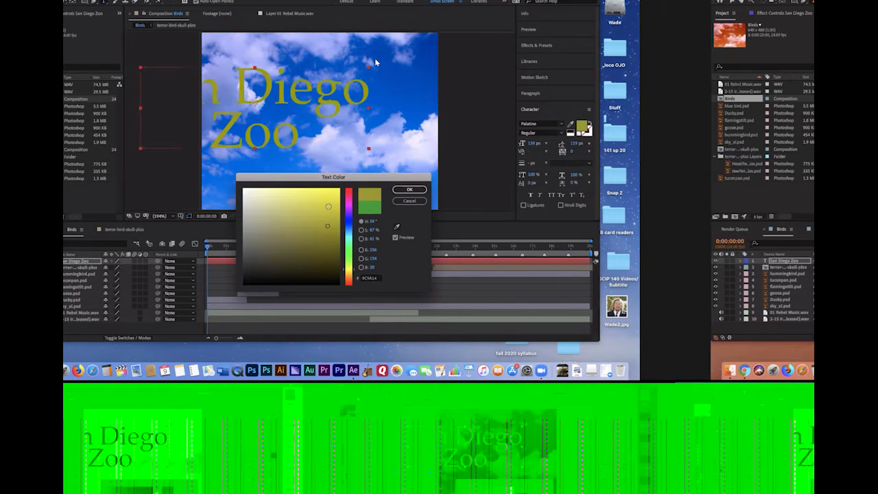
left_click(349, 278)
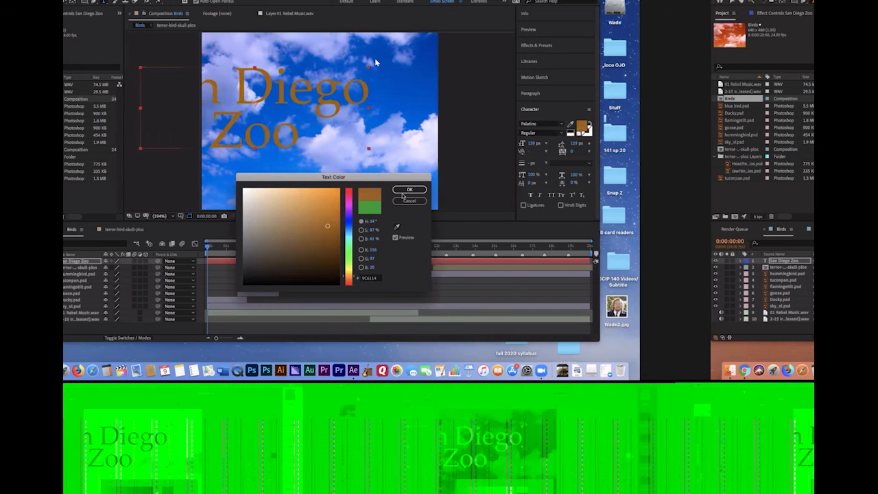
left_click(409, 190)
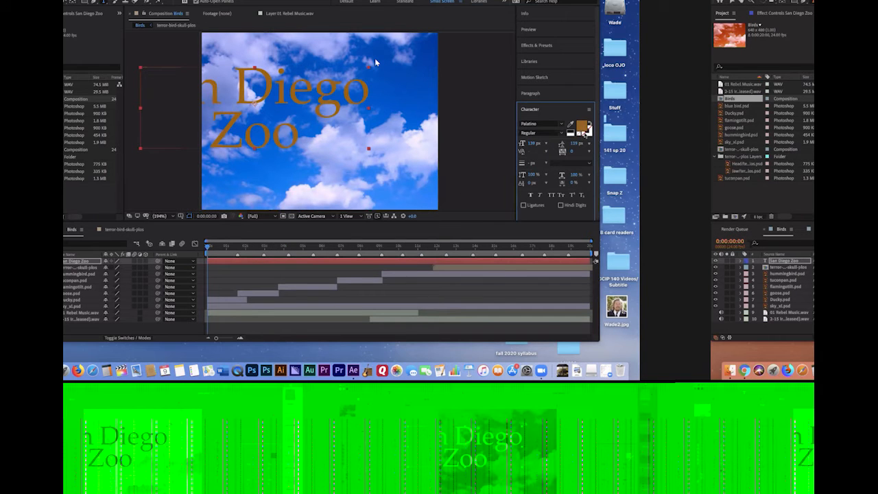
left_click(587, 132)
Reduce the San Diego Zoo text's font size to 79 px and center the title horizontally in the frame
left_click_drag(532, 146, 501, 143)
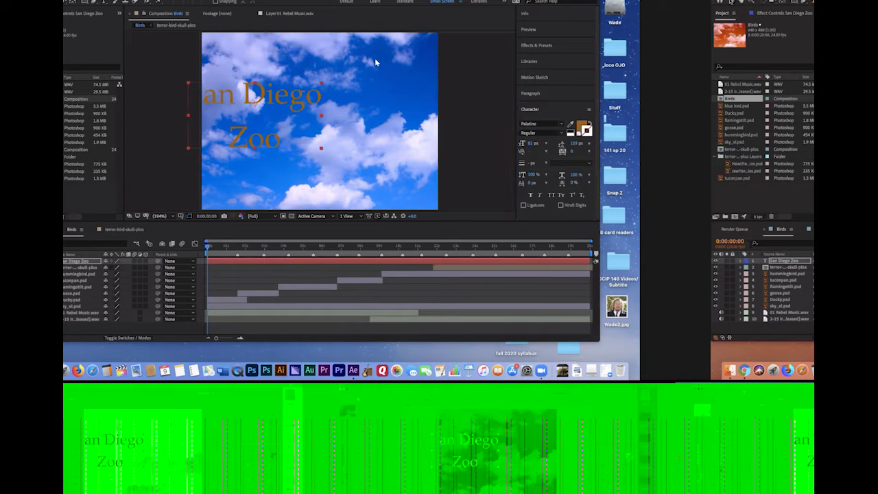
left_click_drag(261, 97, 325, 102)
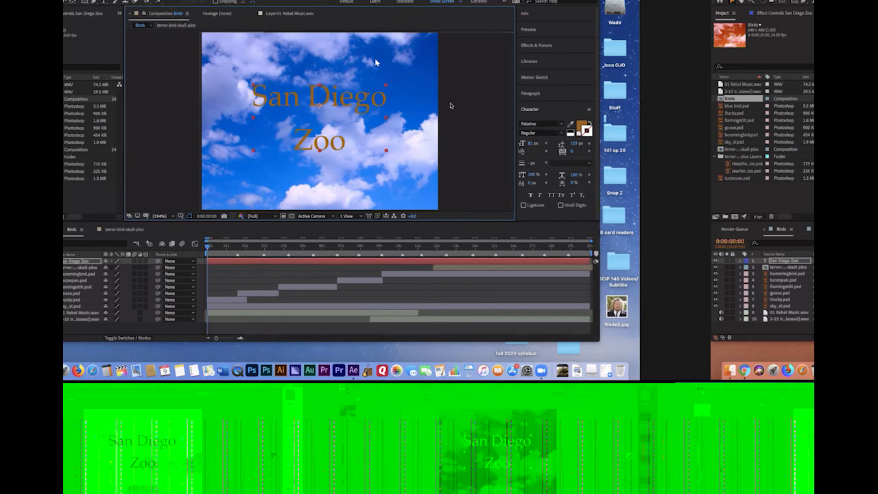
mouse_move(530, 146)
left_mouse_down()
mouse_move(511, 142)
mouse_move(528, 143)
left_mouse_up()
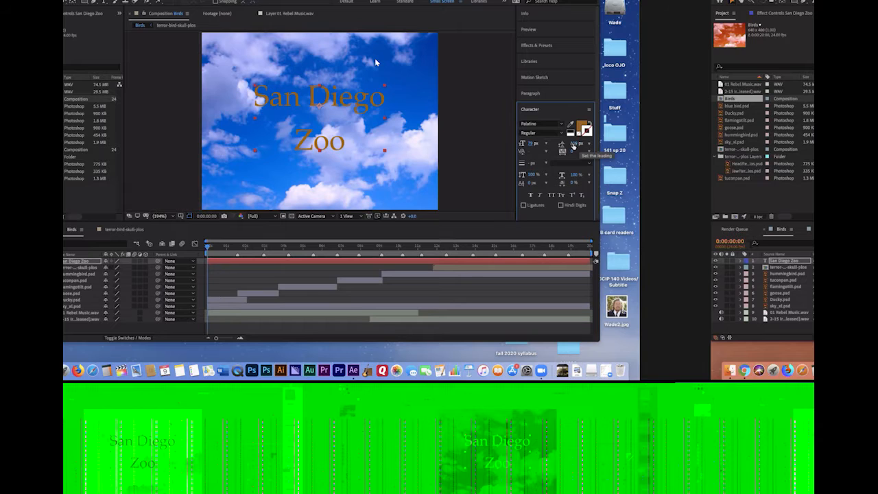
Adjust the title's leading to 97 px, font size to 108 px and tracking to -13
mouse_move(575, 143)
left_mouse_down()
mouse_move(585, 144)
mouse_move(560, 147)
left_mouse_up()
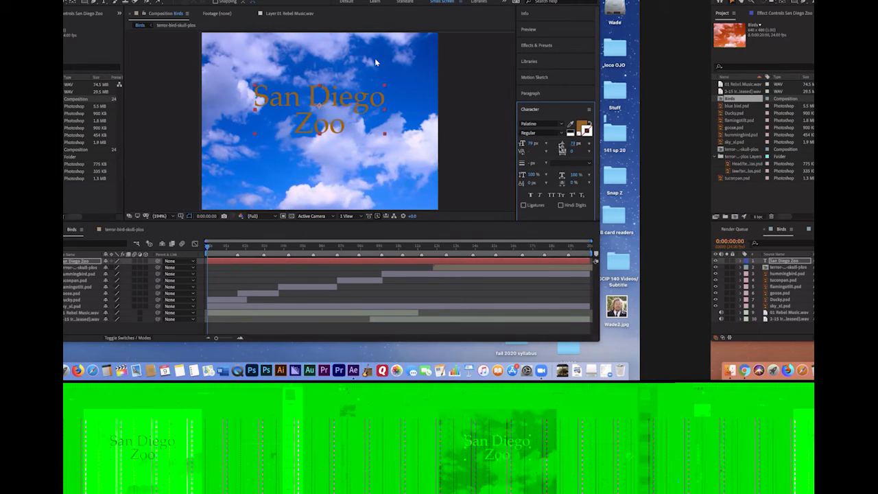
left_click_drag(532, 143, 580, 140)
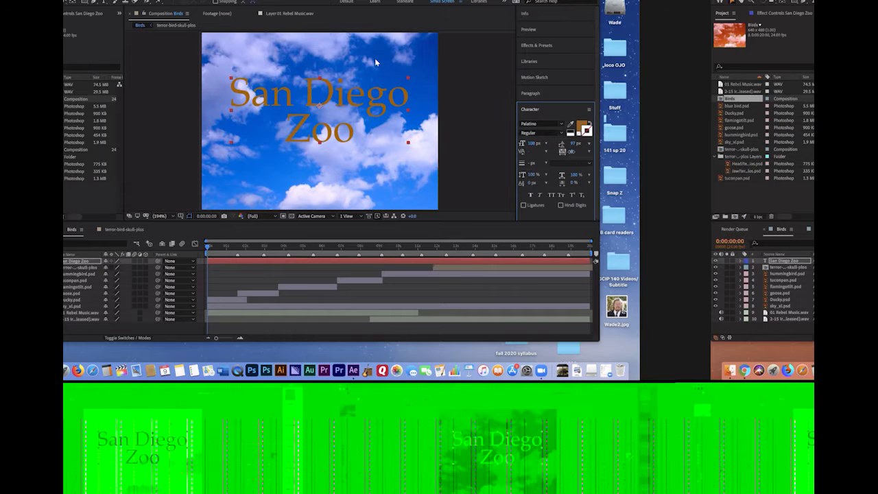
mouse_move(576, 151)
left_mouse_down()
mouse_move(638, 150)
mouse_move(484, 165)
mouse_move(570, 156)
left_mouse_up()
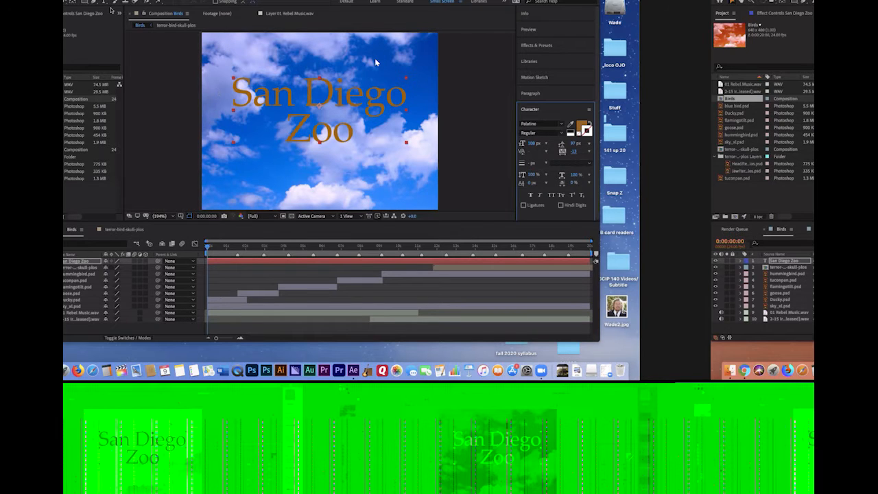
Try tighter kerning between "San" and "Diego" in the title, and settle on a wider gap
key("space")
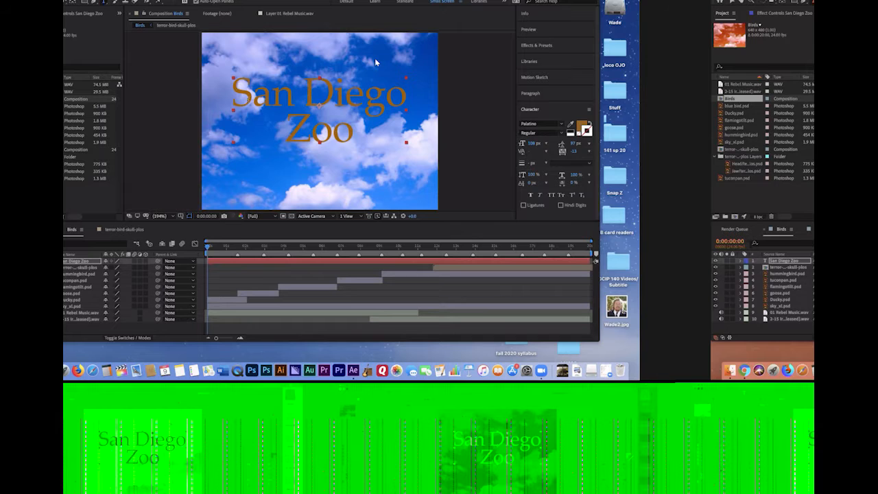
left_click(375, 63)
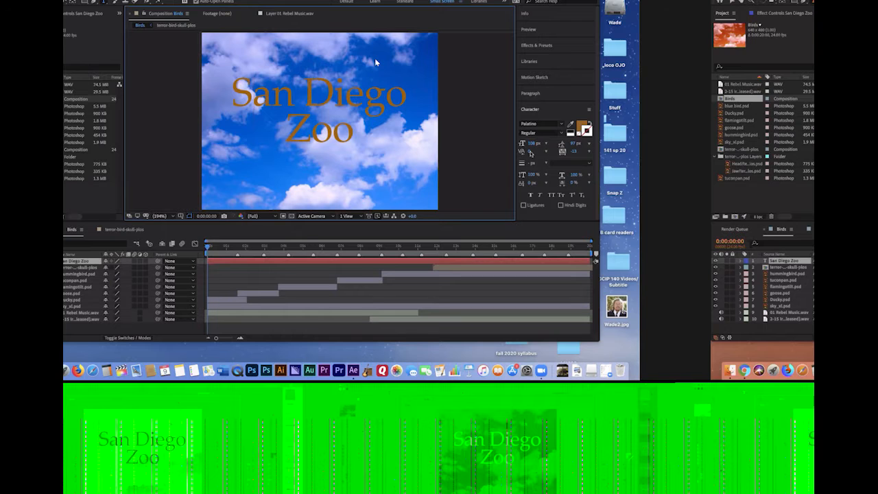
mouse_move(529, 153)
left_mouse_down()
mouse_move(637, 143)
mouse_move(518, 156)
left_mouse_up()
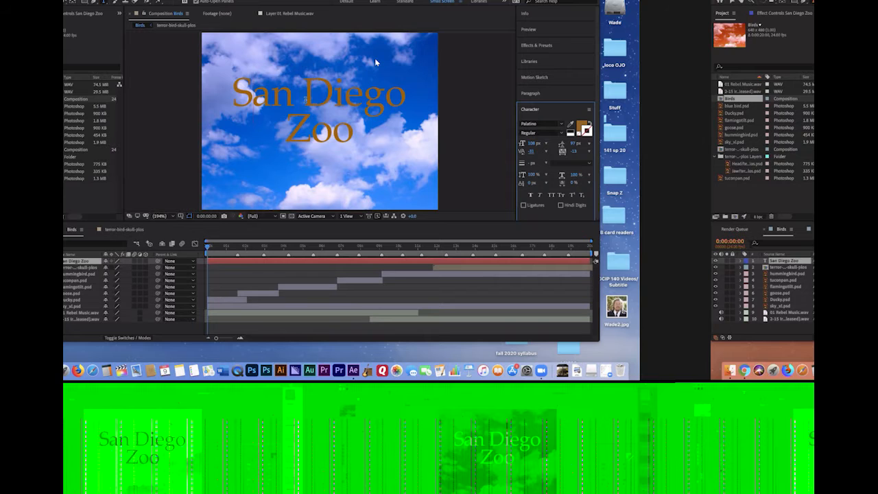
left_click(306, 100)
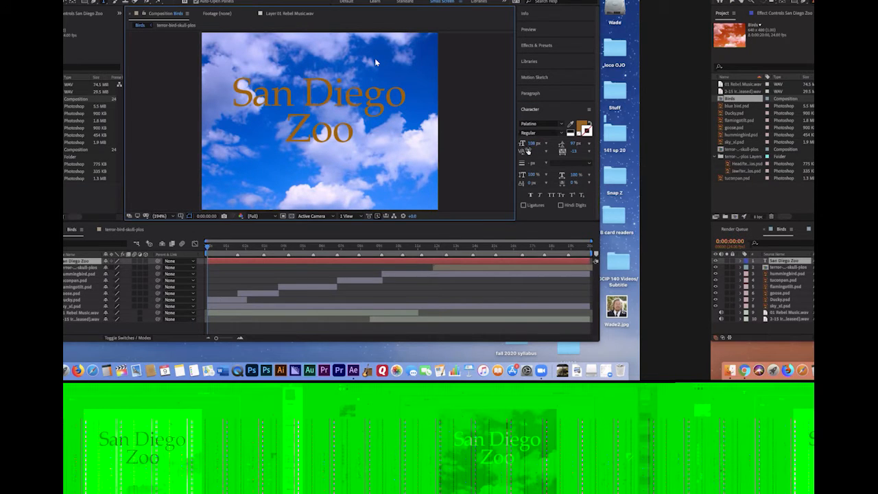
left_click_drag(529, 152, 612, 155)
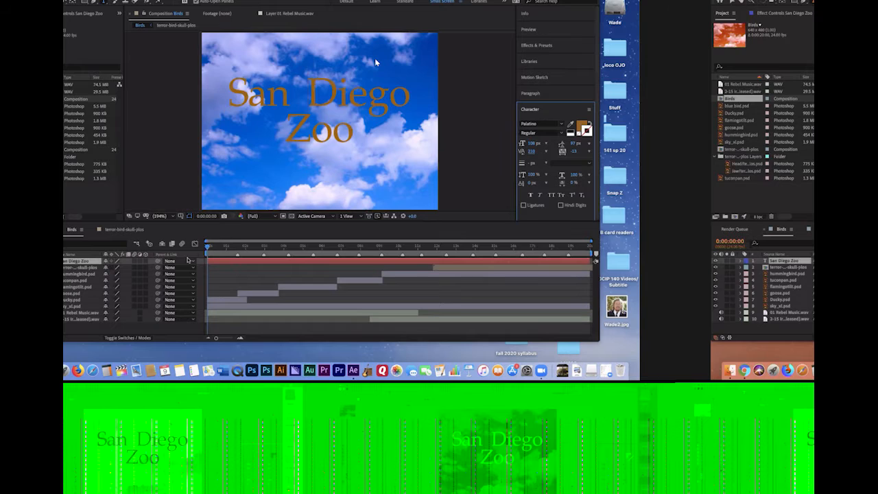
Trim the end of the San Diego Zoo layer to just past the 1-second mark
left_click_drag(206, 248, 198, 273)
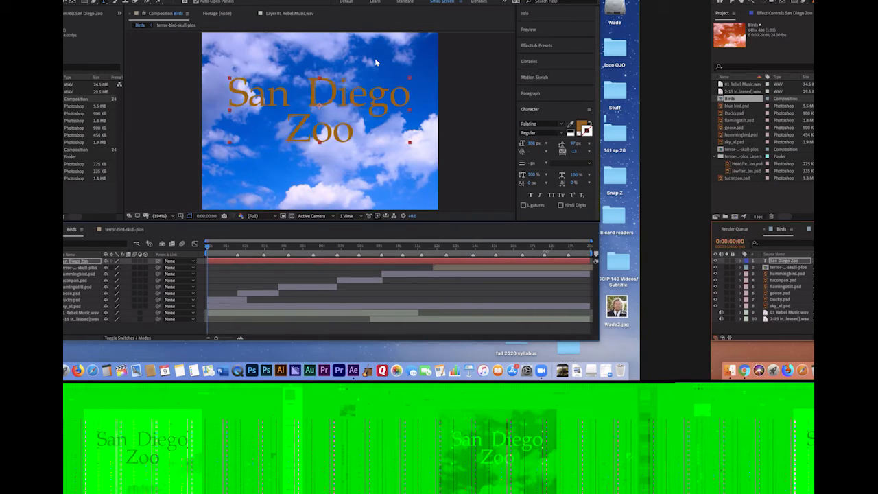
left_click_drag(590, 262, 231, 268)
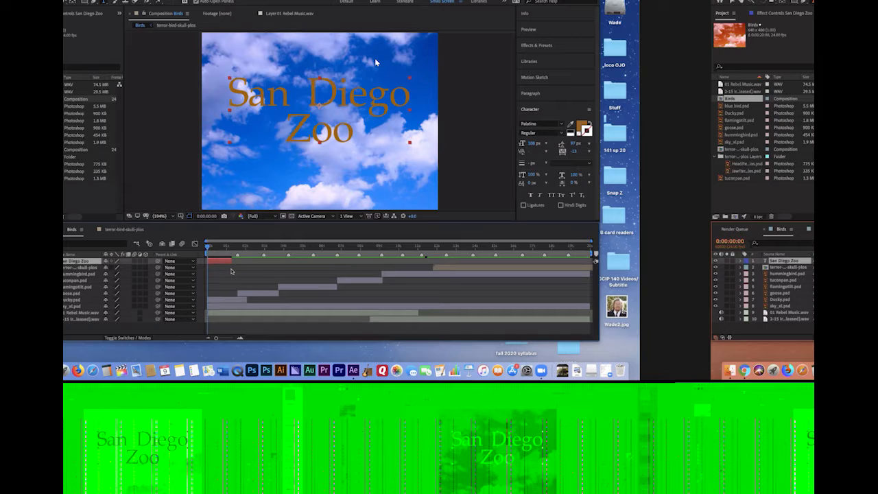
Keyframe the San Diego Zoo layer's Opacity from 0% at 0:00:00:00 to 100% at 0:00:00:06
left_click(745, 261)
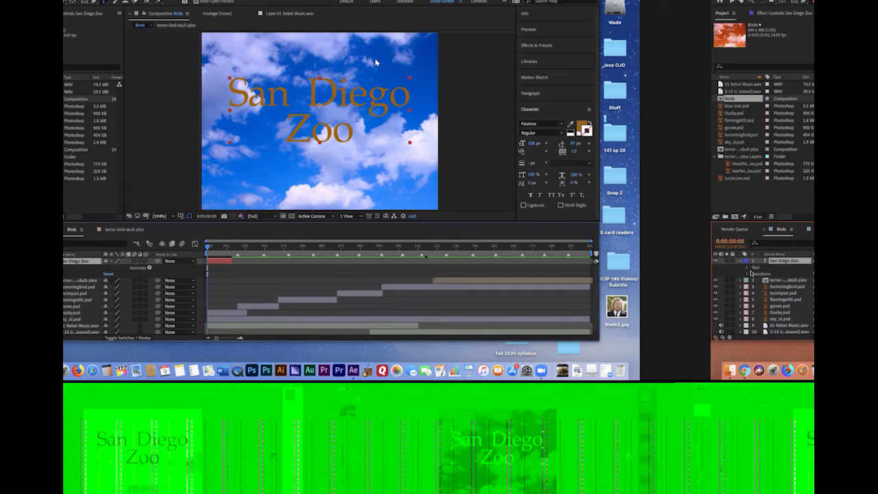
left_click(746, 274)
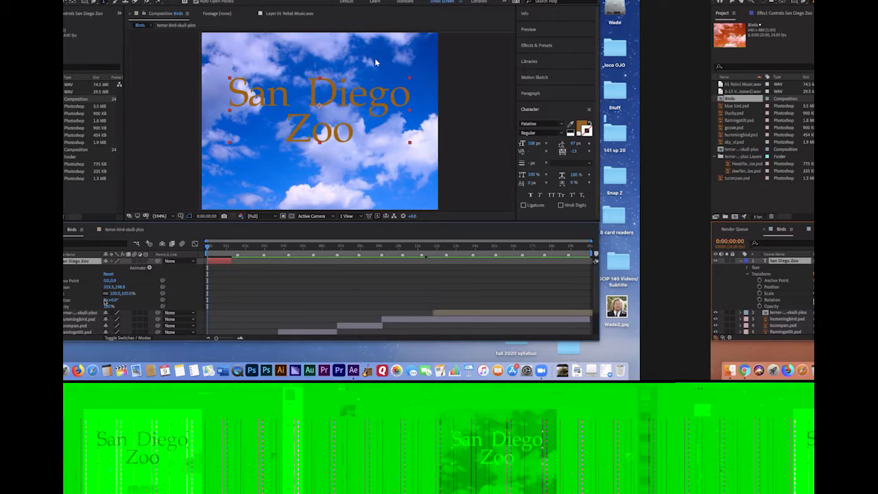
left_click_drag(207, 248, 212, 248)
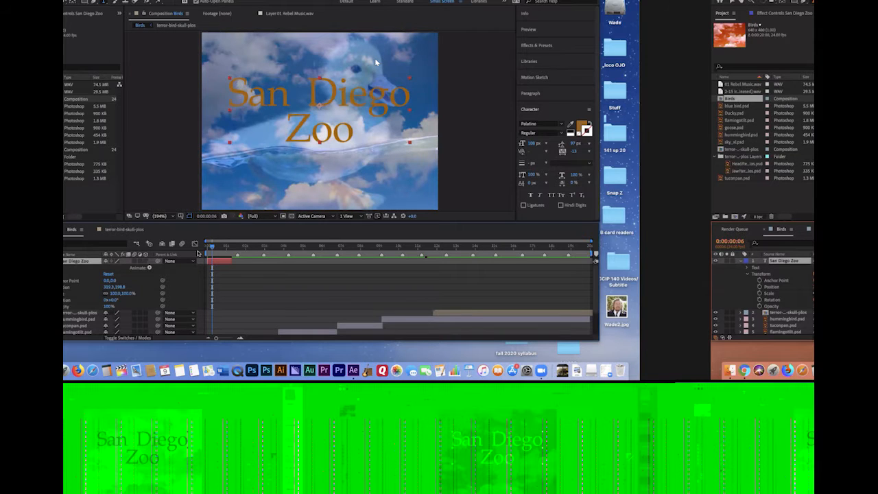
left_click(763, 306)
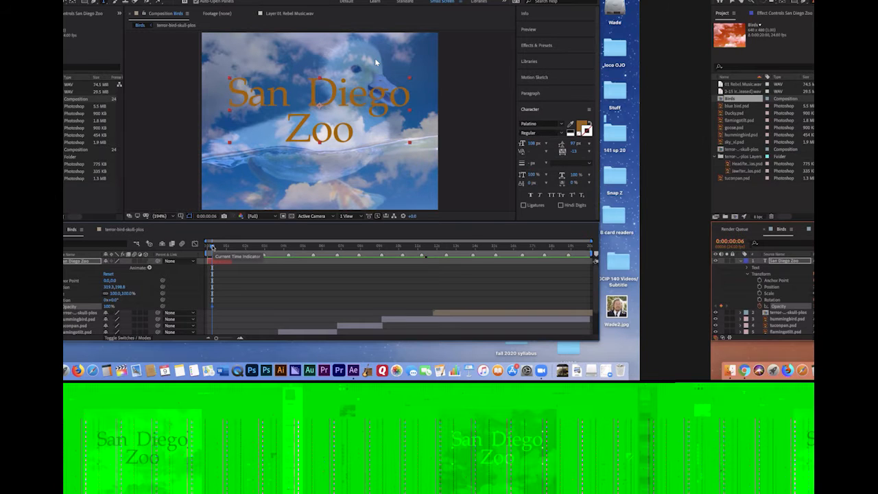
left_click_drag(213, 248, 207, 247)
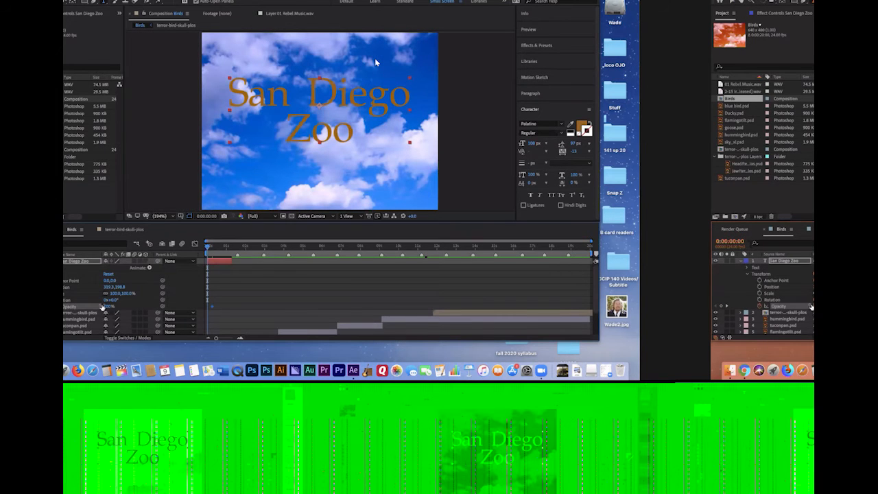
left_click_drag(108, 307, 72, 307)
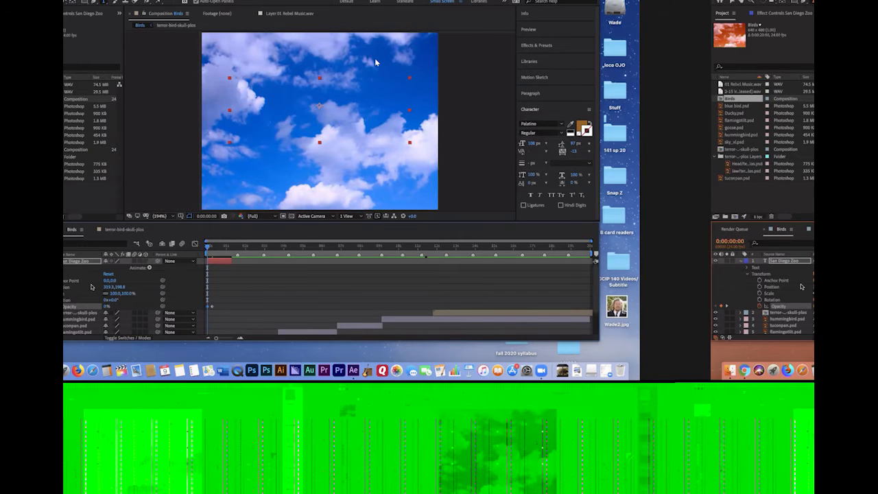
Preview the title's fade-in from the start and scrub through the Birds composition to check its ending
key("space")
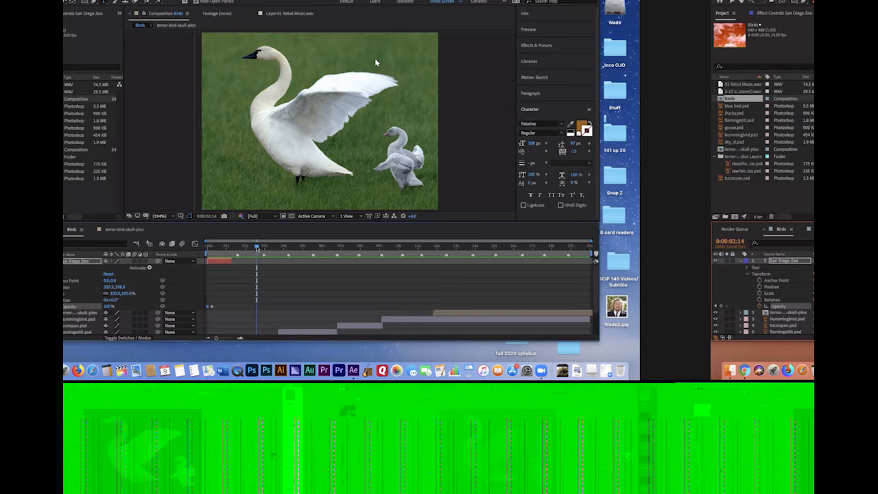
left_click_drag(256, 247, 172, 248)
key("space")
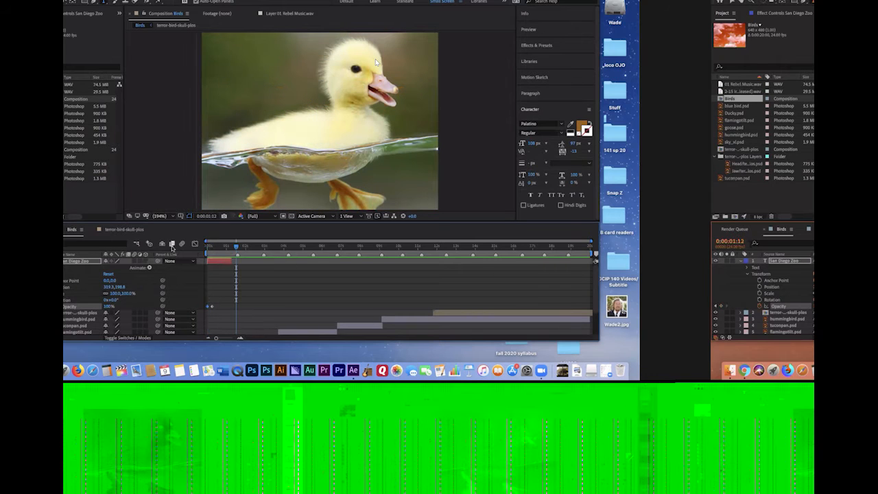
left_click(236, 247)
mouse_move(213, 249)
left_mouse_down()
mouse_move(190, 248)
mouse_move(223, 252)
left_mouse_up()
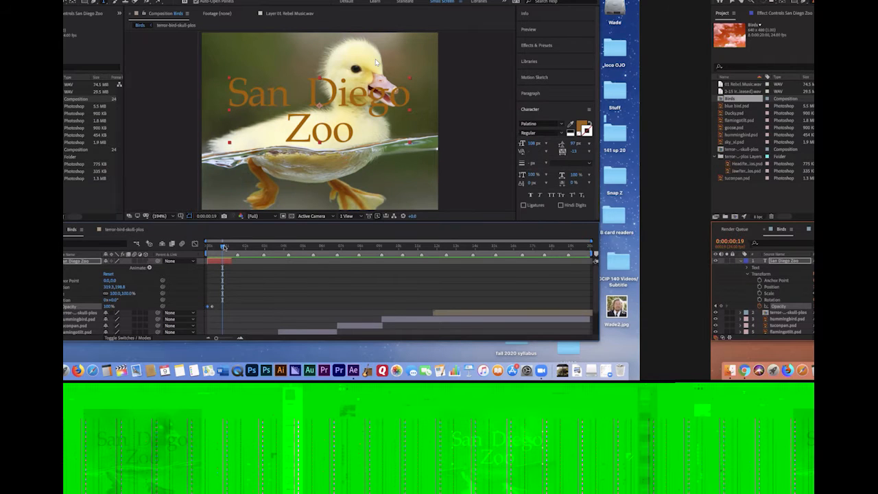
left_click_drag(223, 248, 487, 247)
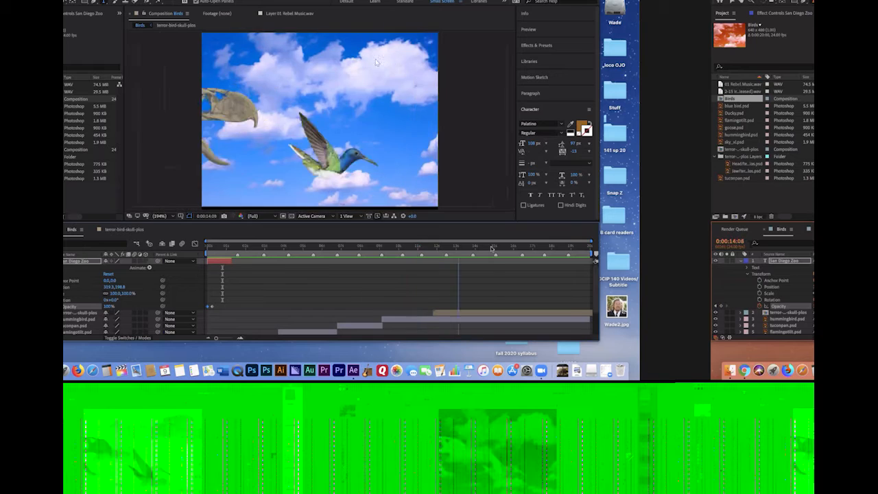
key("space")
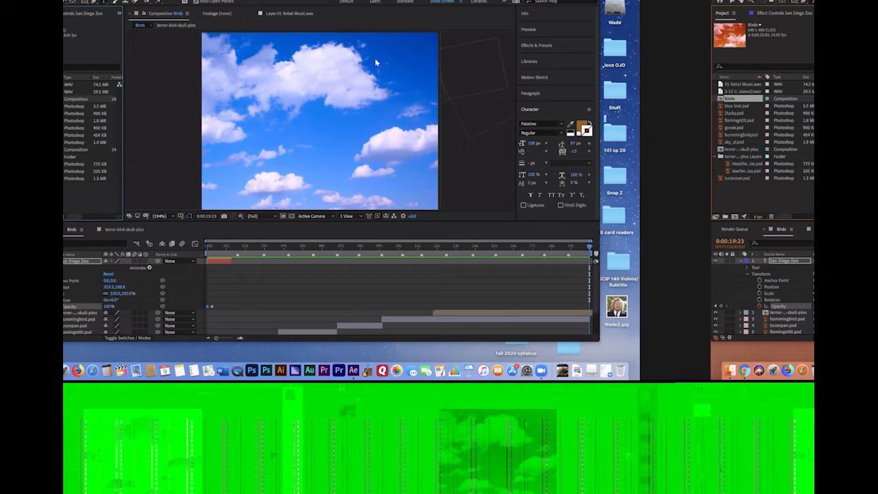
Lengthen the Birds composition to 22 seconds and show its full new duration in the timeline
left_click(112, 1)
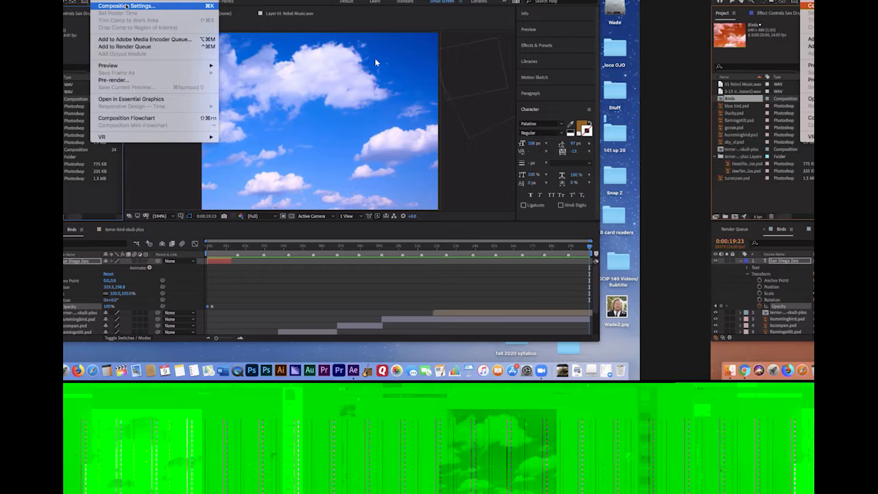
left_click(126, 6)
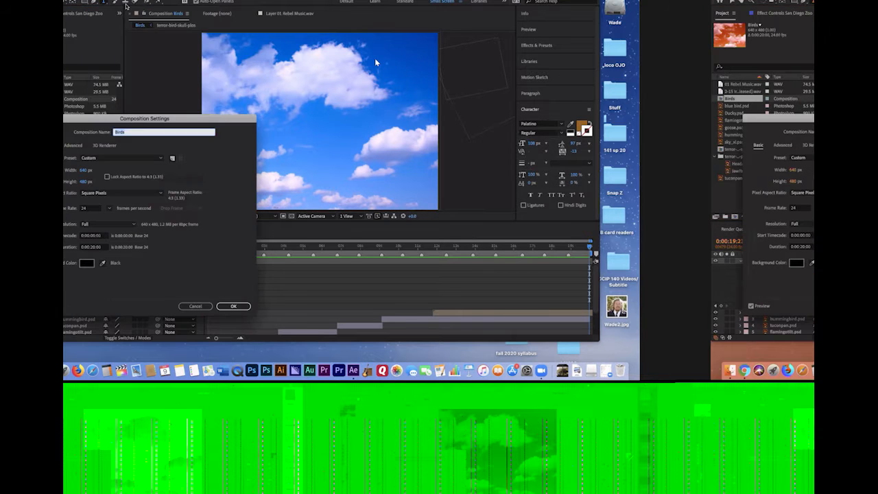
left_click_drag(113, 120, 298, 28)
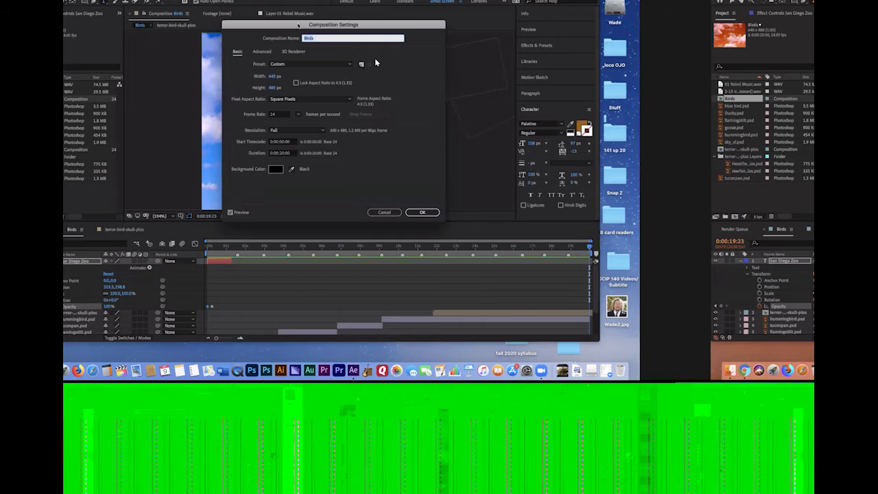
left_click(284, 155)
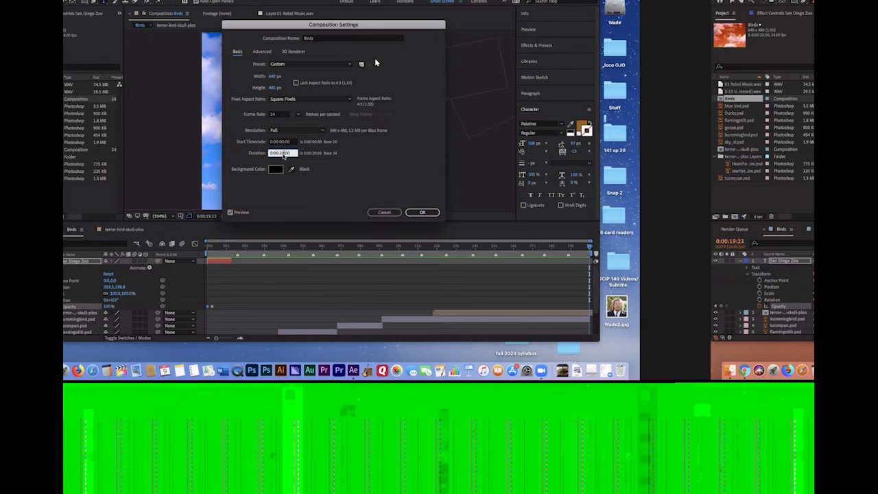
type("2")
left_click(430, 212)
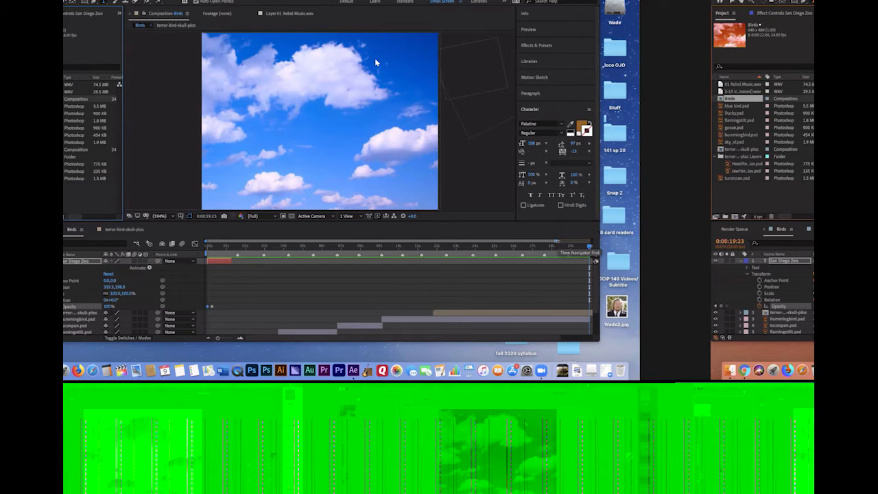
left_click_drag(590, 245, 554, 245)
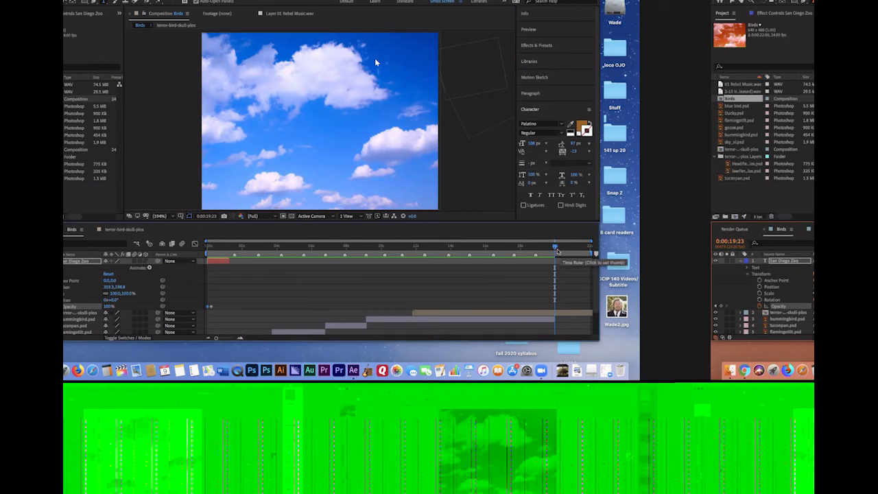
left_click_drag(555, 249, 489, 262)
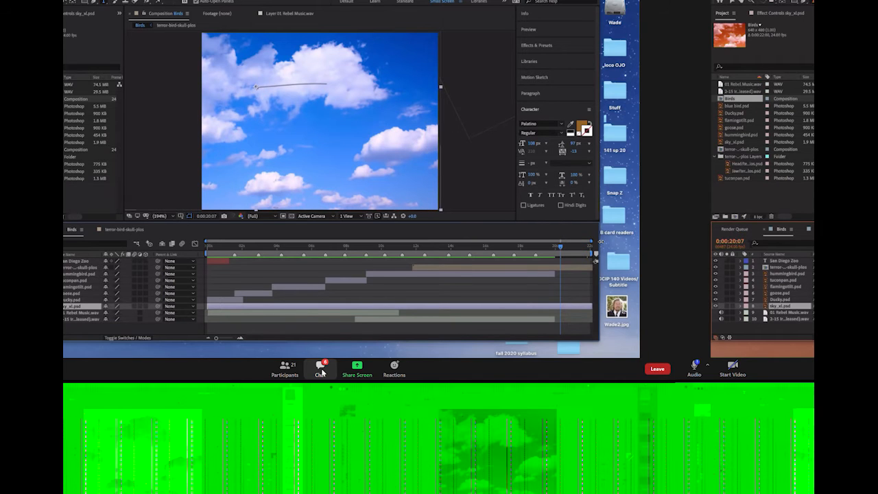
Extend the 2-15 Iron Lion audio layer to the composition's end and move its two fade-out Audio Levels keyframes to 0:00:20:07 and the end
left_click(320, 371)
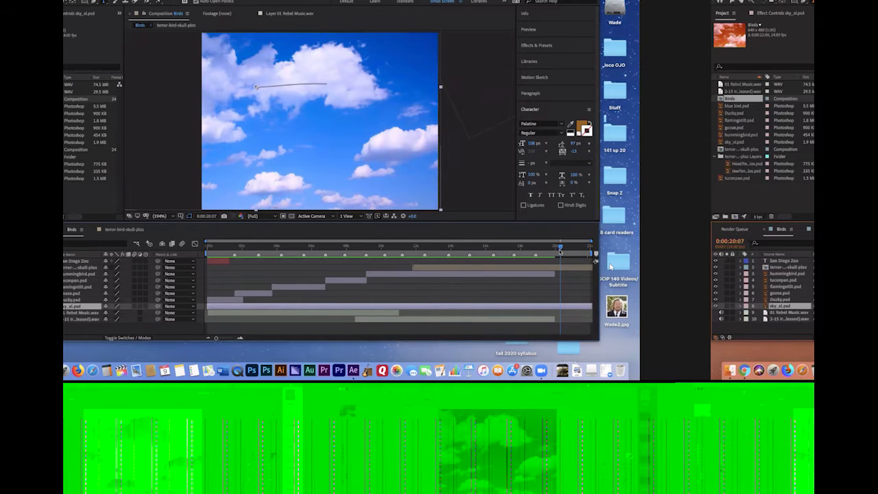
left_click(547, 321)
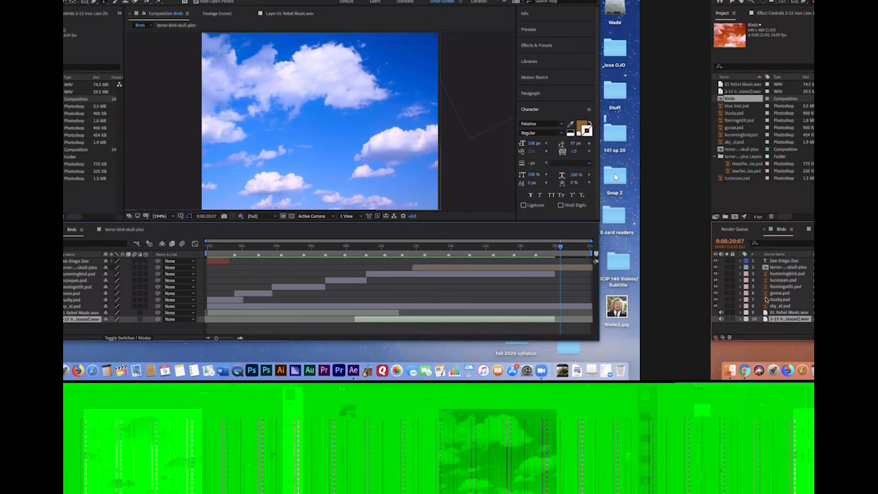
left_click(742, 321)
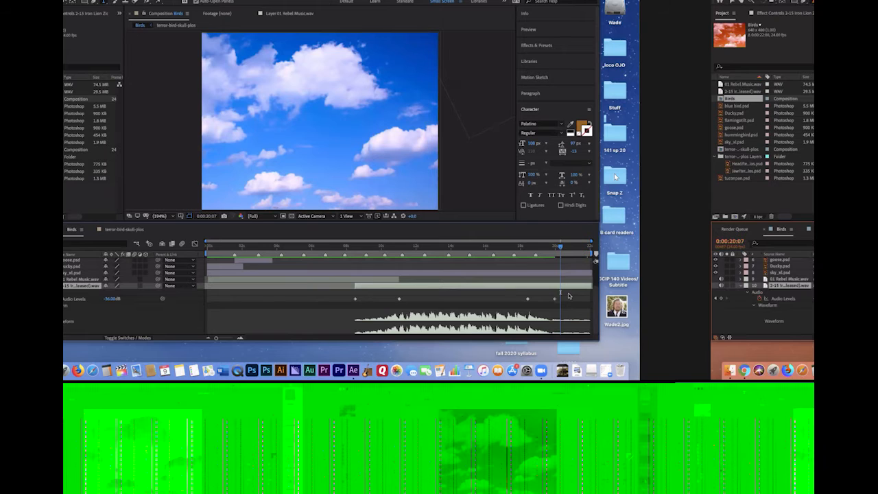
mouse_move(568, 295)
left_mouse_down()
mouse_move(524, 308)
mouse_move(562, 302)
left_mouse_up()
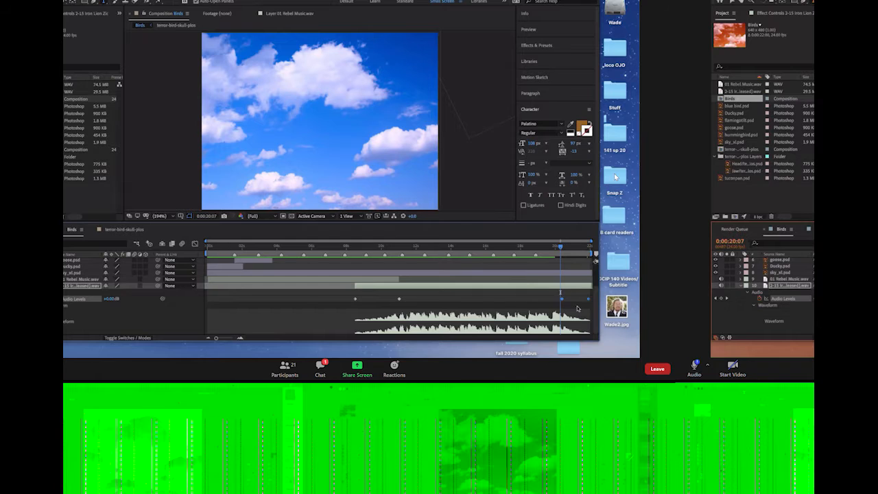
Preview the extended Birds composition with its audio fade, and collapse the 2-15 Iron Lion layer's properties
left_click_drag(560, 248, 473, 248)
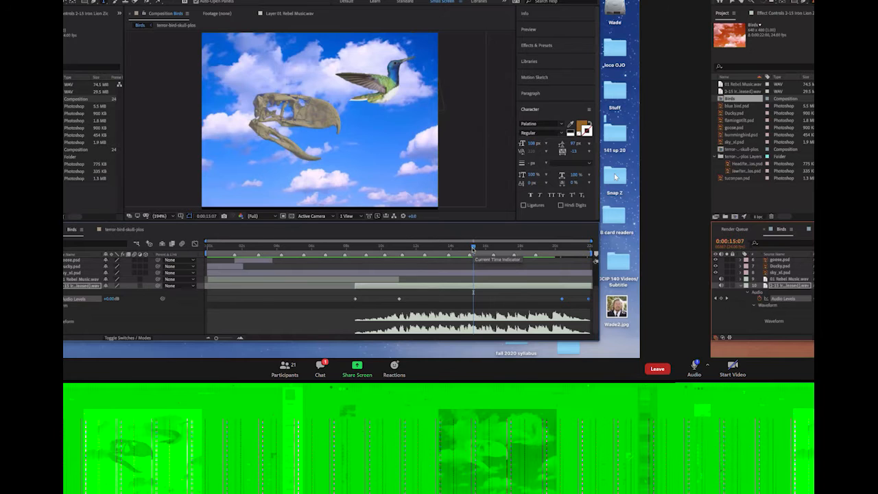
key("space")
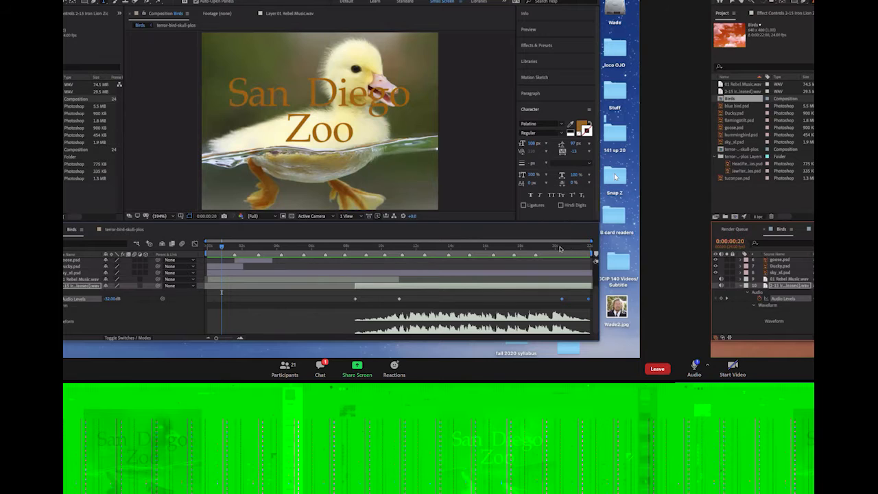
left_click_drag(595, 297, 594, 254)
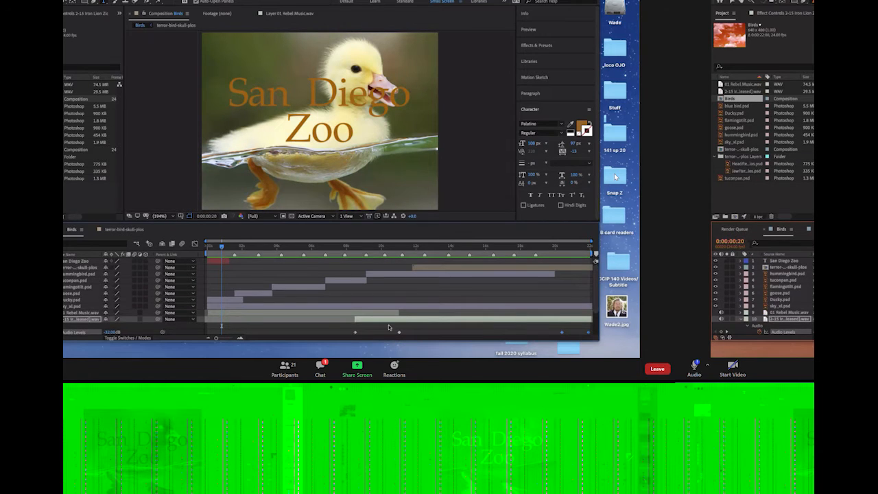
left_click(741, 322)
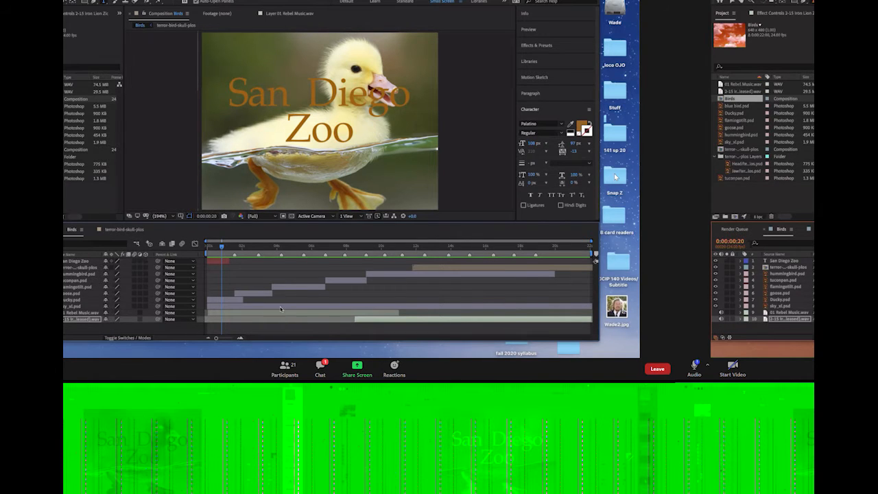
left_click(353, 330)
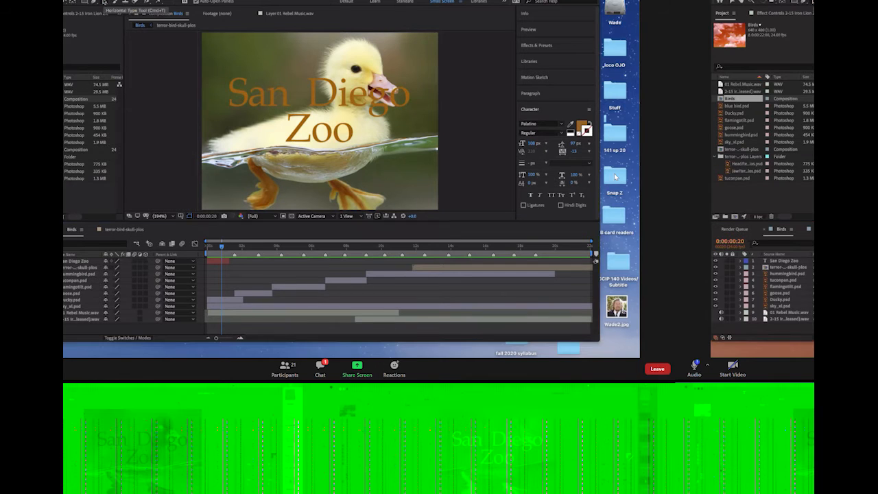
Add a four-line closing text at 0:00:19:23 reading "Birds Exhibit / Open now / San Diego / Zoo"
left_click(555, 247)
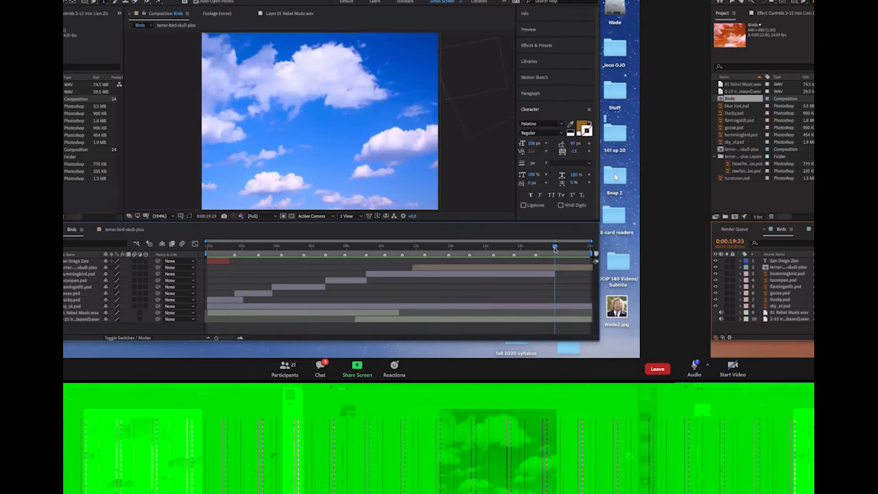
left_click(268, 88)
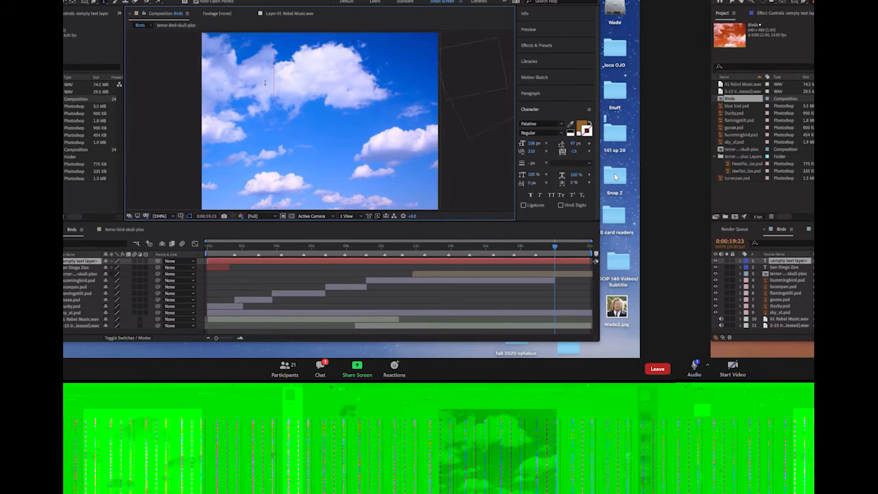
left_click(323, 369)
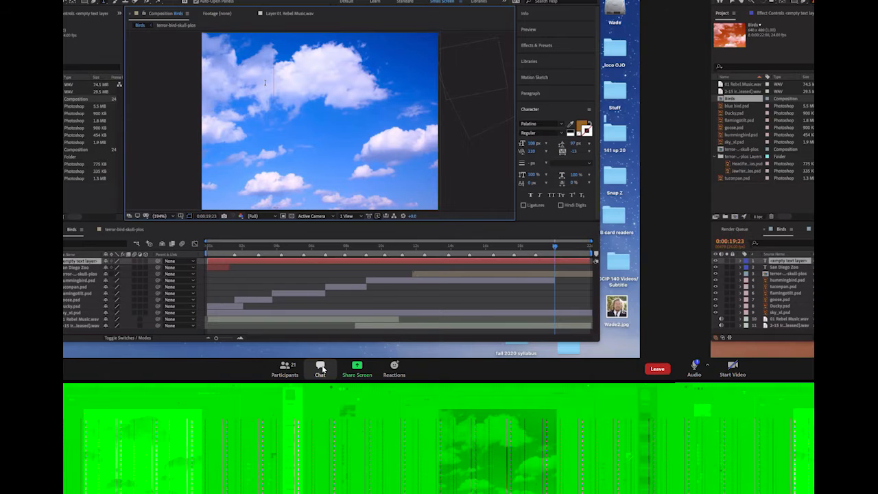
type("Bi")
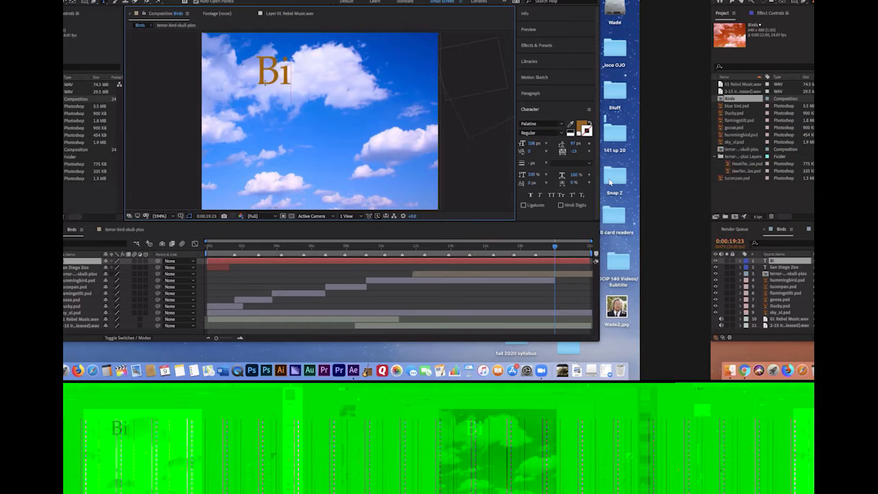
type("rds Exh")
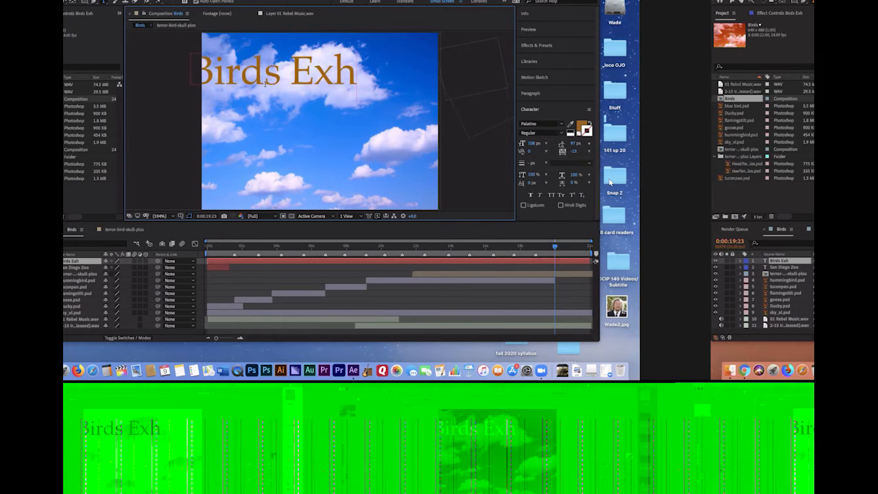
type("i")
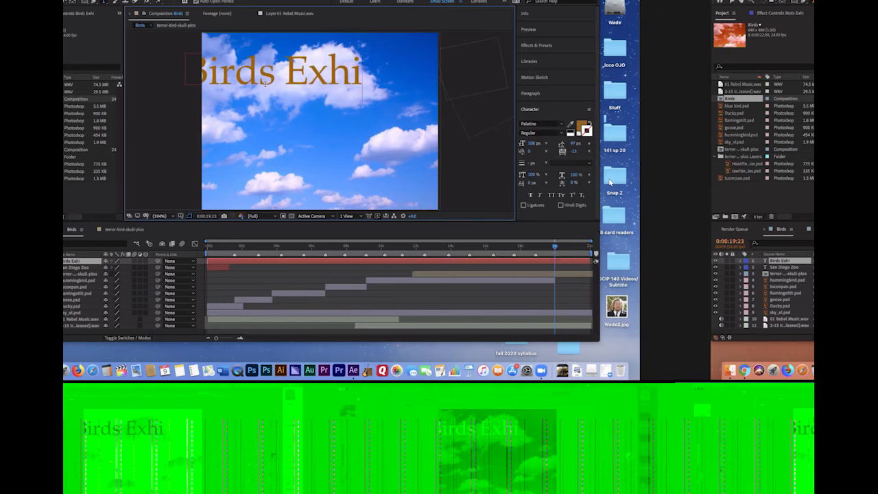
type("bit")
key("Return")
type("Open now")
key("Return")
type("San Diego")
key("Return")
type("Zoo")
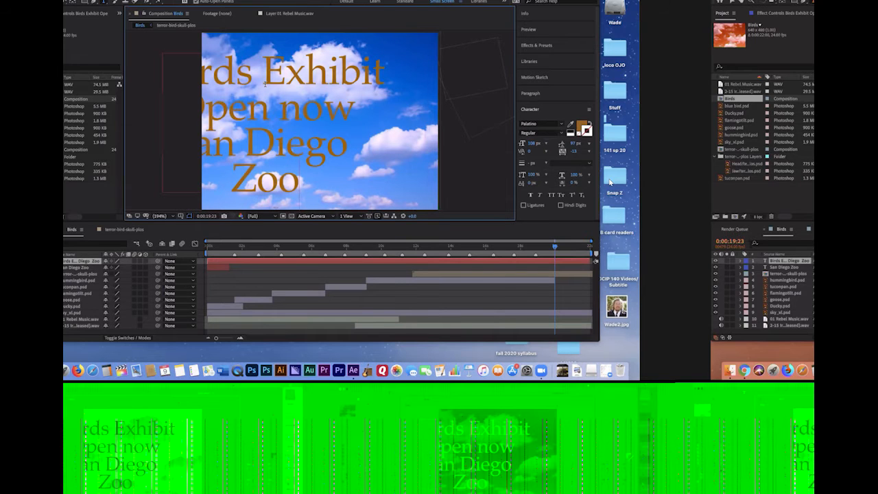
Move the closing text so all four lines sit centred inside the composition frame
left_click(730, 2)
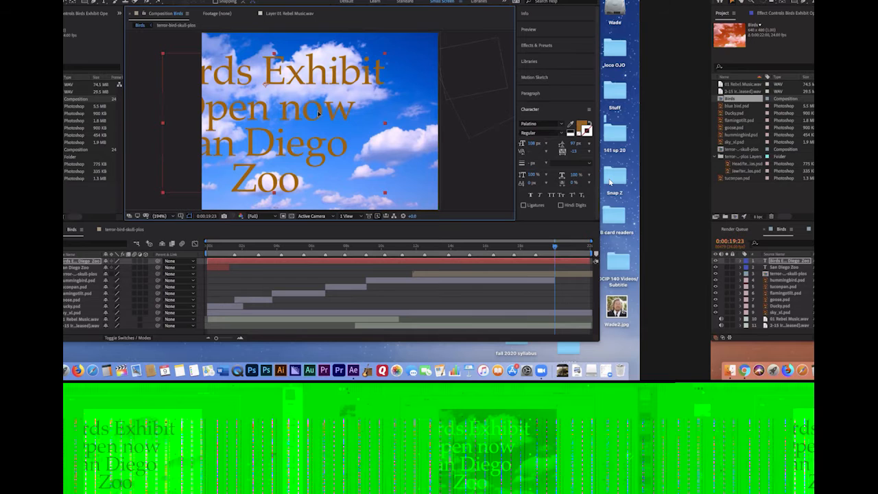
mouse_move(249, 124)
left_mouse_down()
mouse_move(289, 115)
mouse_move(321, 124)
mouse_move(294, 126)
left_mouse_up()
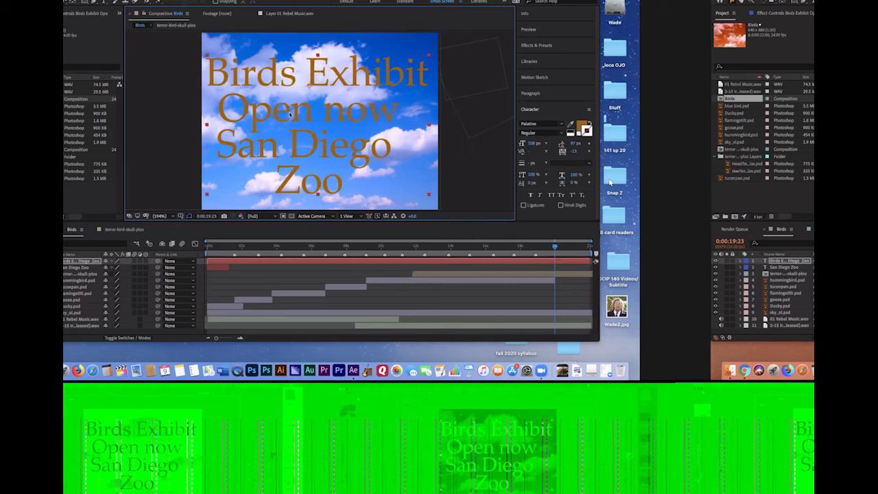
left_click_drag(301, 110, 293, 107)
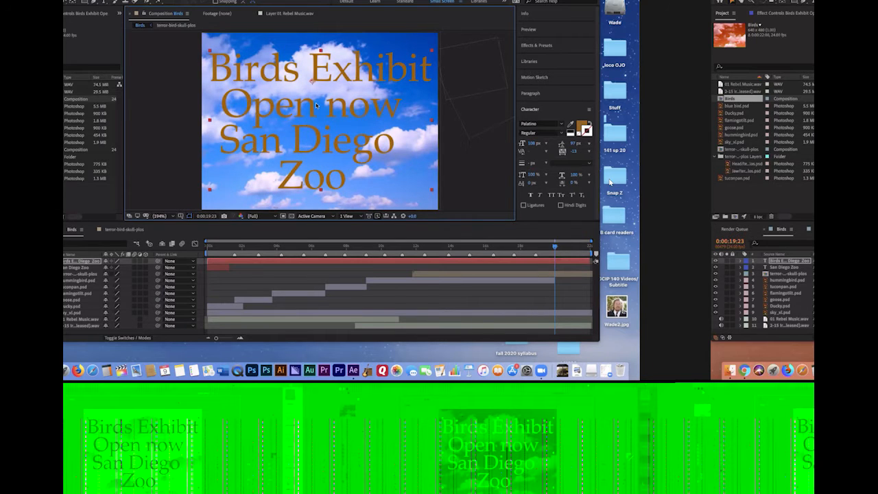
Try green and other hues for the closing text's fill colour, and settle on a magenta-pink
left_click(581, 125)
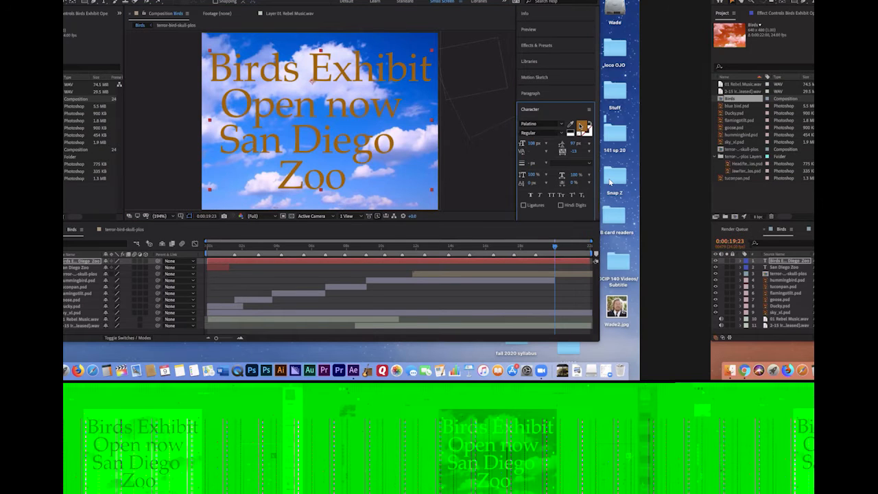
left_click(581, 126)
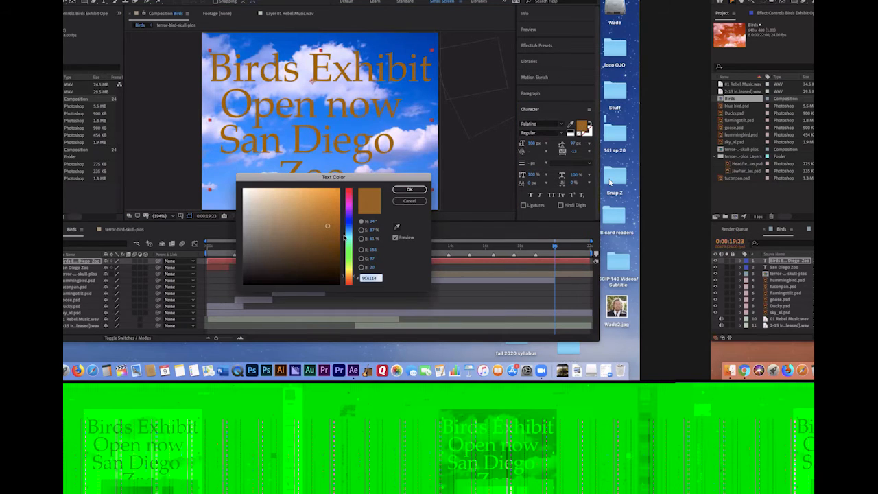
type("149C66")
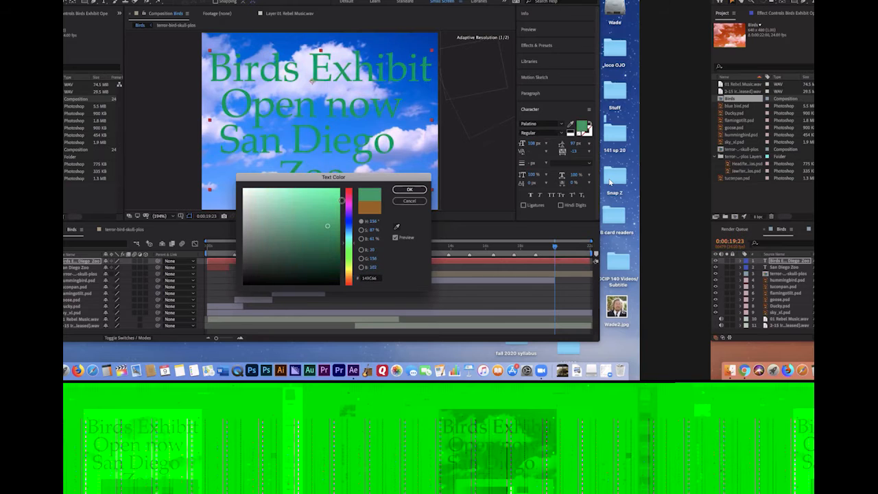
left_click(328, 197)
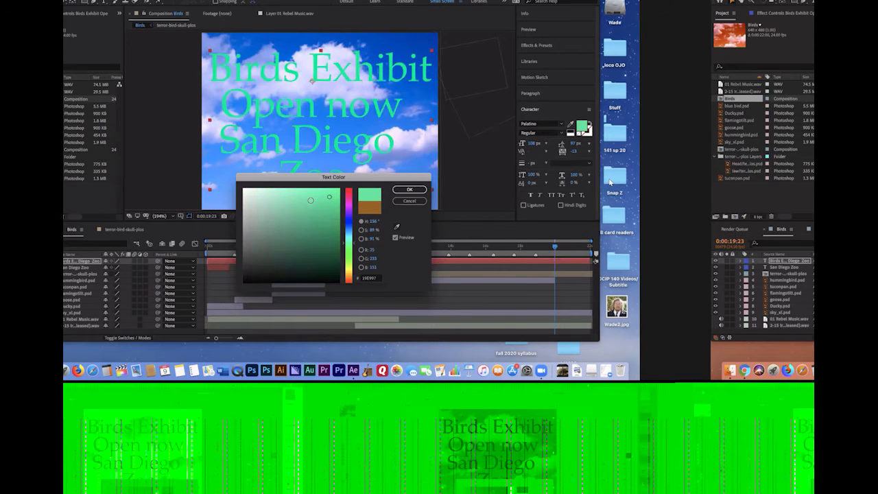
left_click_drag(307, 201, 300, 218)
left_click(349, 252)
mouse_move(313, 247)
left_mouse_down()
mouse_move(295, 229)
mouse_move(311, 227)
left_mouse_up()
left_click(348, 195)
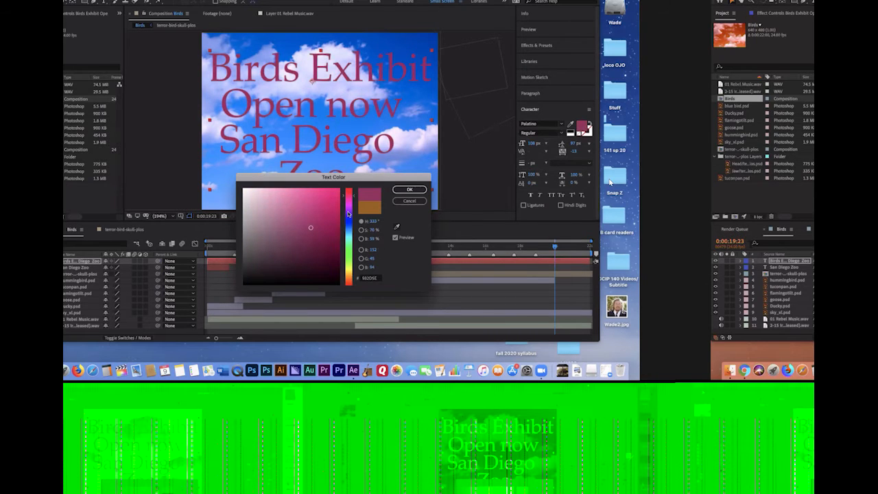
left_click(316, 219)
left_click(411, 189)
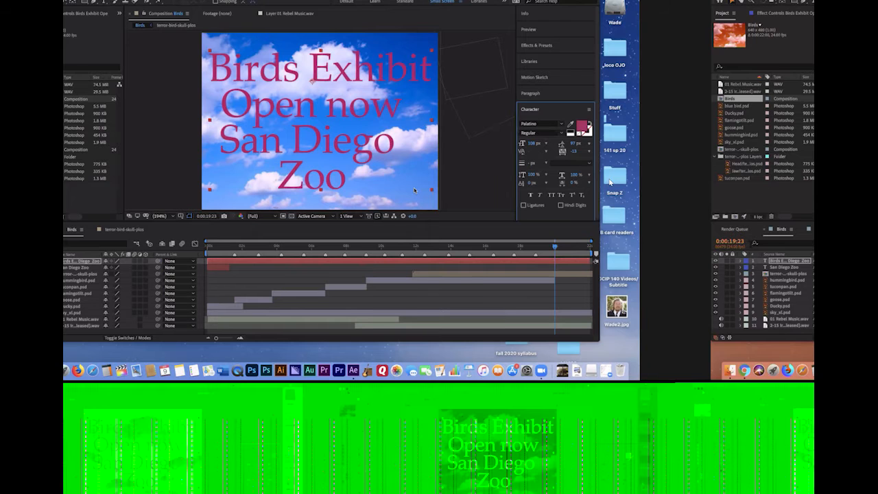
Try left-aligning and repositioning the closing text, and restore its centre alignment and centred placement
left_click(545, 93)
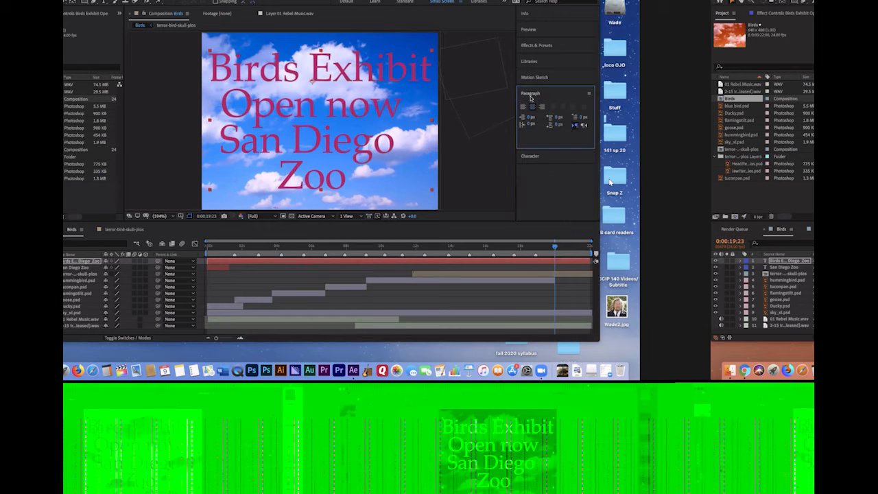
left_click(523, 107)
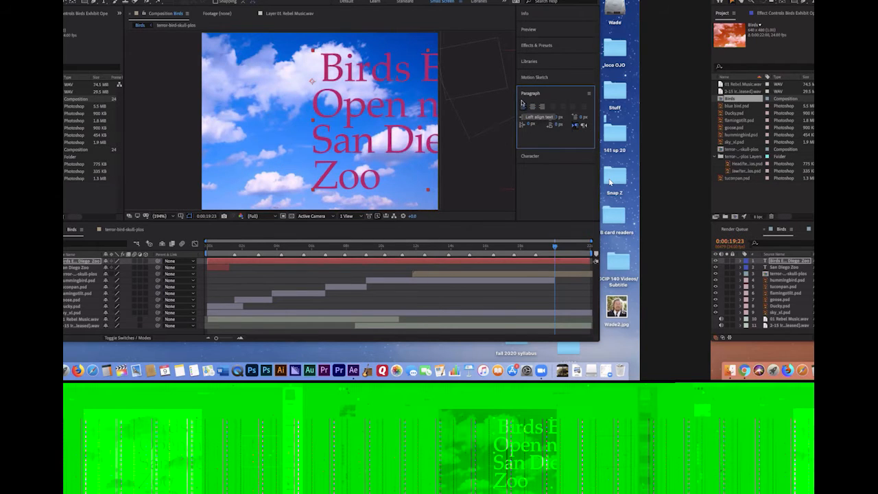
left_click_drag(379, 120, 311, 119)
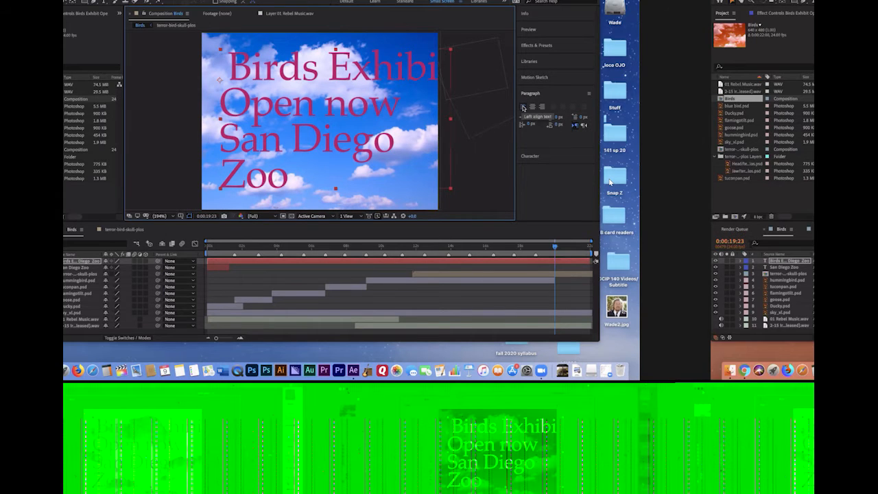
left_click(533, 107)
left_click_drag(249, 116, 325, 120)
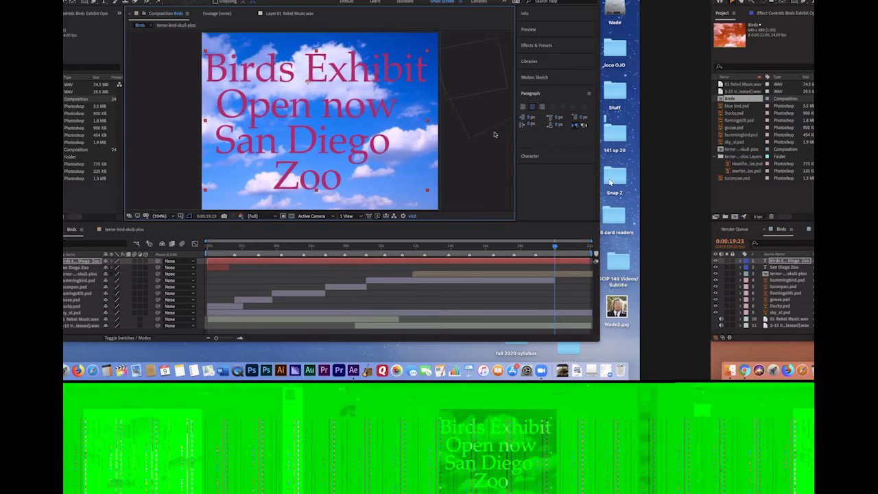
Set the closing text to 85 px with 80 px leading and recentre it in the frame
left_click(531, 156)
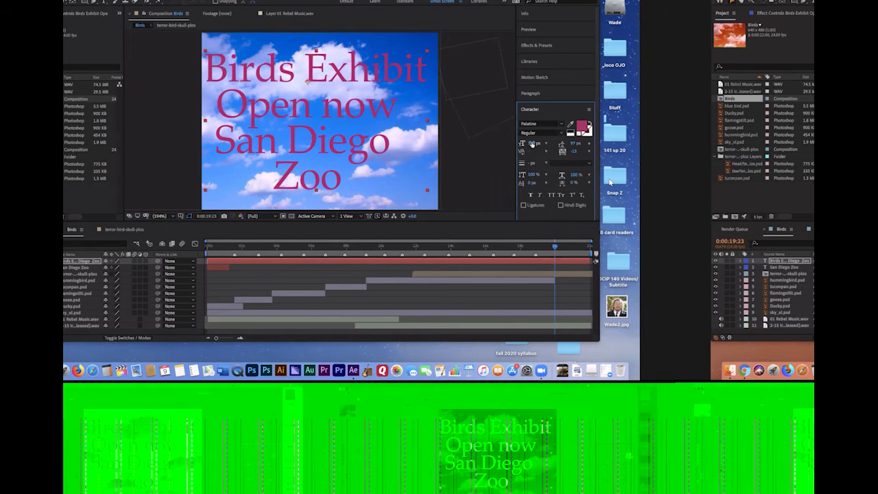
left_click_drag(532, 143, 570, 145)
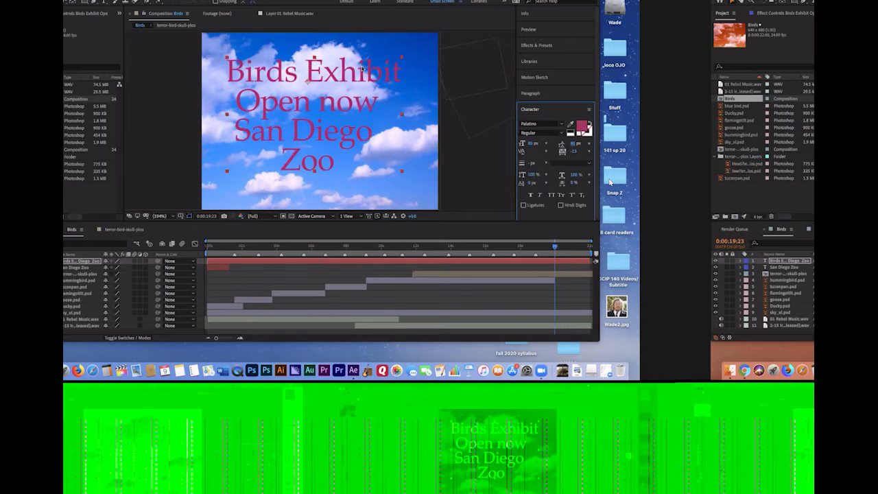
left_click_drag(298, 107, 314, 114)
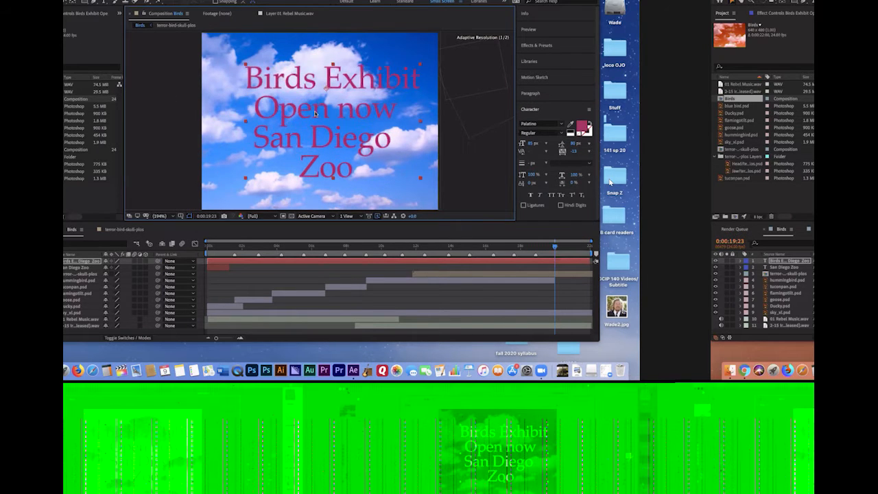
Enlarge only the "Birds Exhibit" line of the closing text so it is bigger than the other lines
left_click(103, 3)
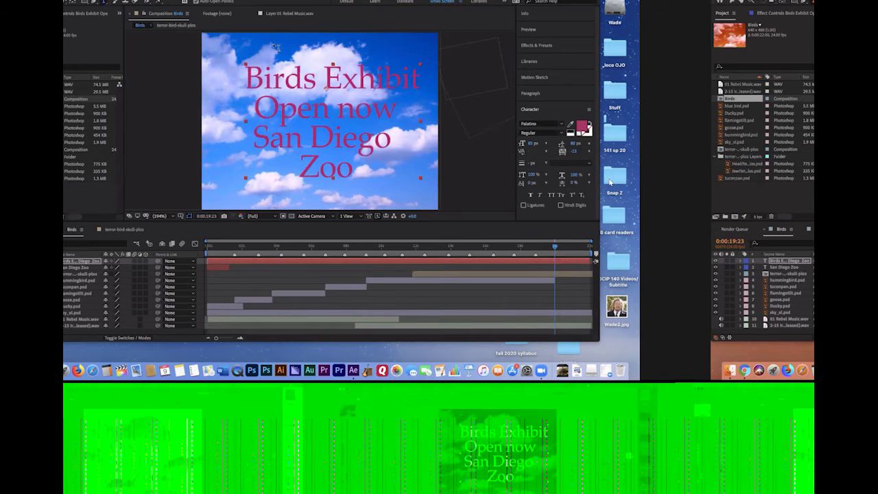
left_click_drag(419, 81, 229, 78)
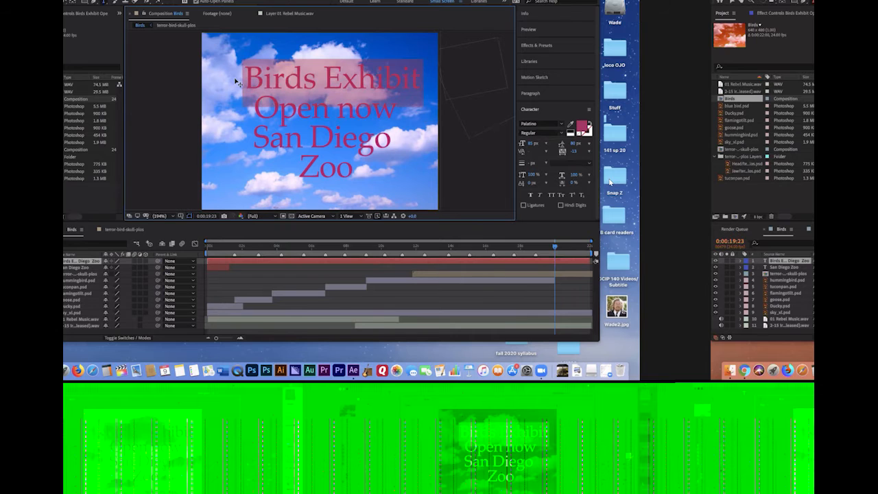
left_click_drag(530, 146, 537, 146)
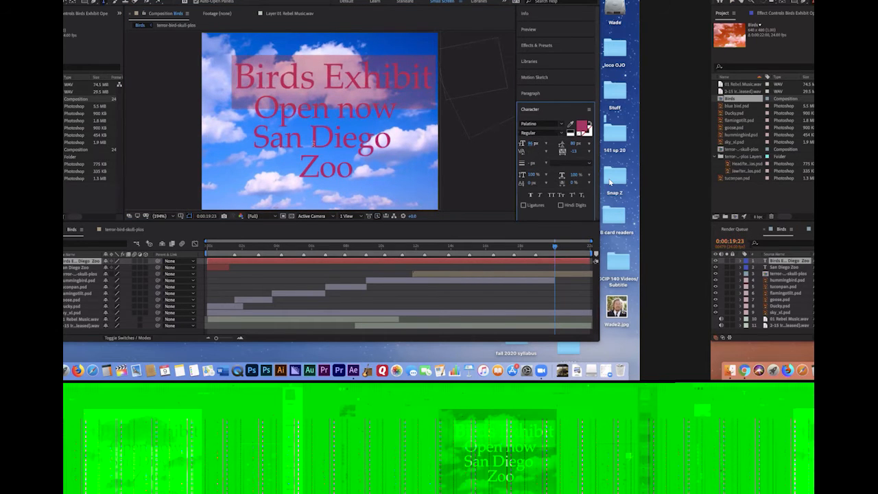
Shrink the "Open now" line of the closing text and extend its wording to "Open now at the"
left_click(394, 109)
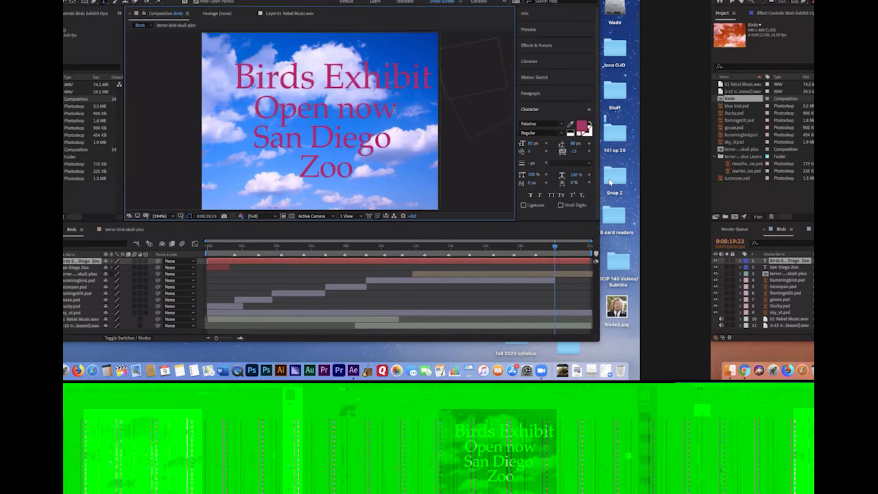
left_click_drag(395, 110, 251, 115)
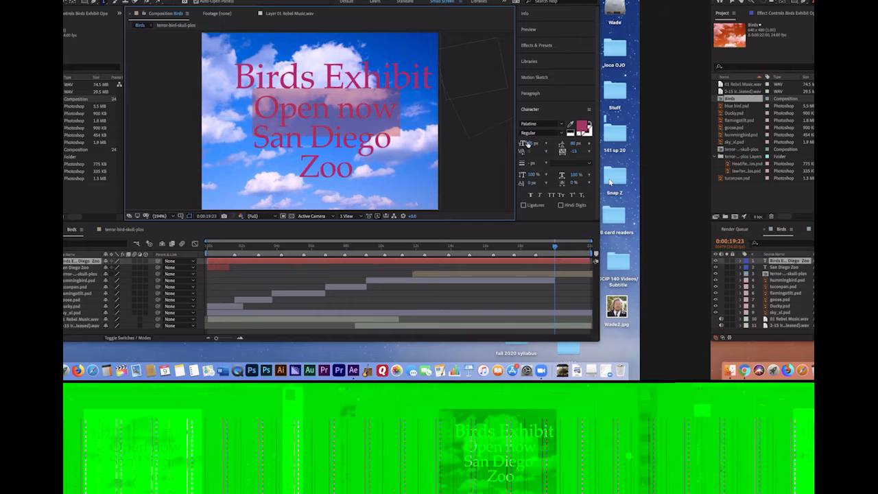
left_click_drag(529, 146, 516, 145)
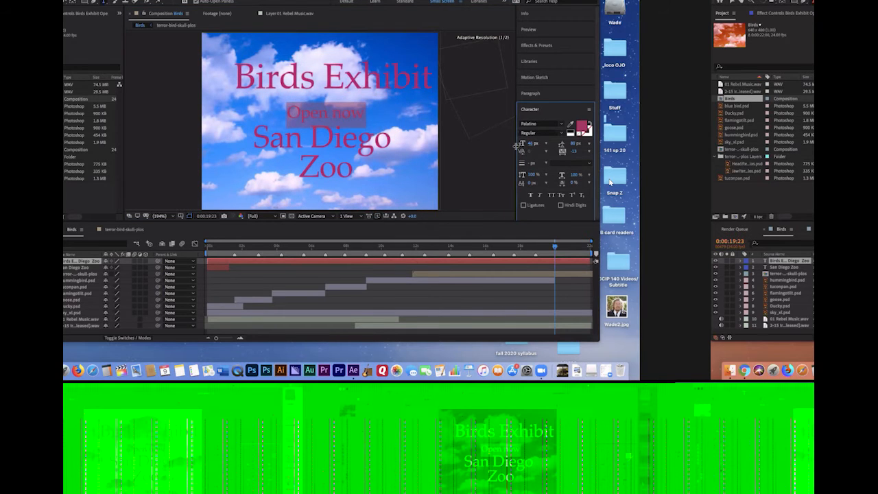
left_click(361, 114)
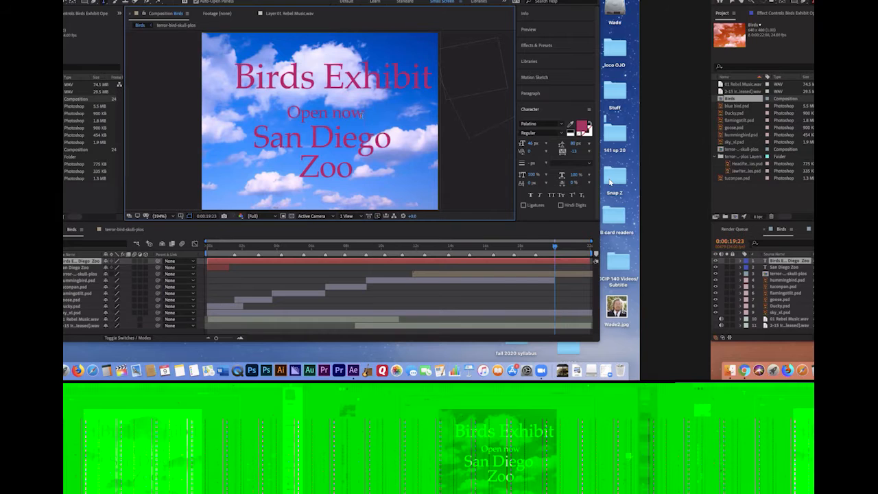
type("at the")
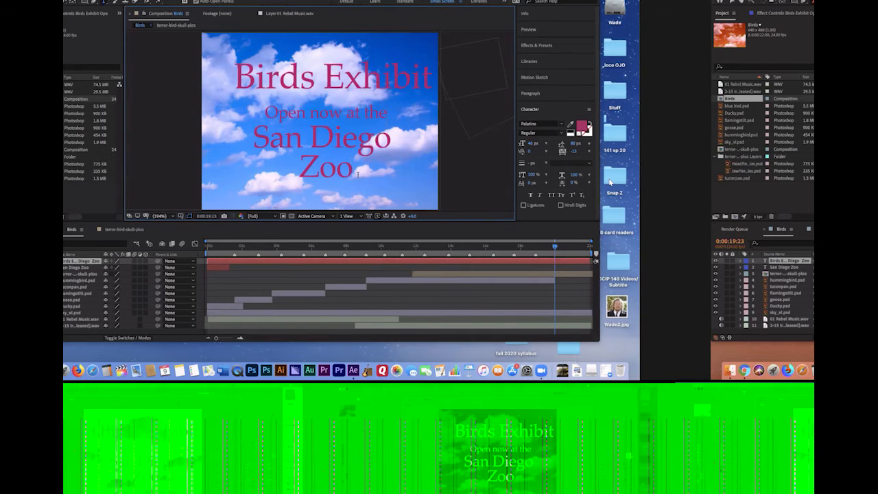
Set the "San Diego Zoo" lines of the closing text to 83 px with 69 px leading
left_click_drag(356, 177, 245, 147)
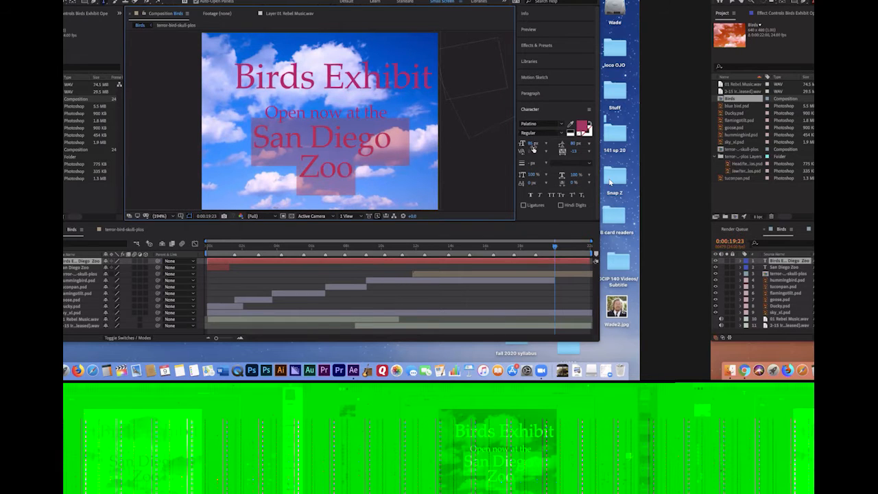
mouse_move(530, 146)
left_mouse_down()
mouse_move(538, 146)
mouse_move(528, 145)
left_mouse_up()
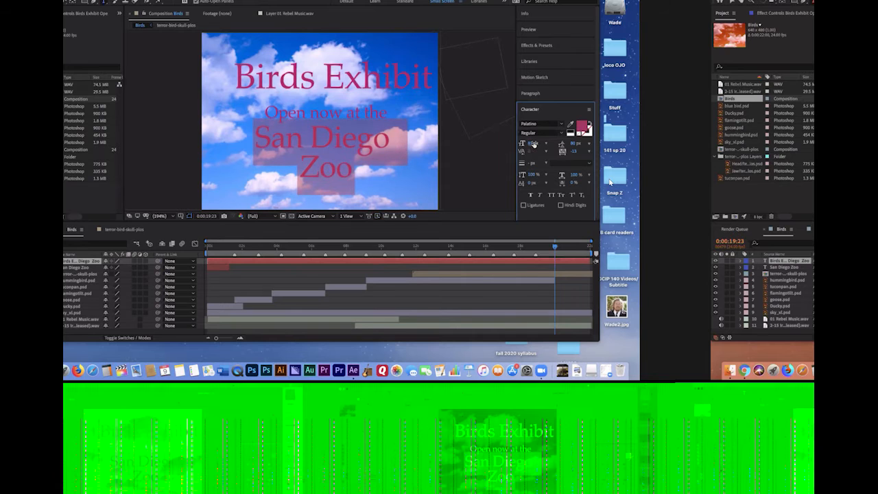
left_click_drag(575, 143, 571, 144)
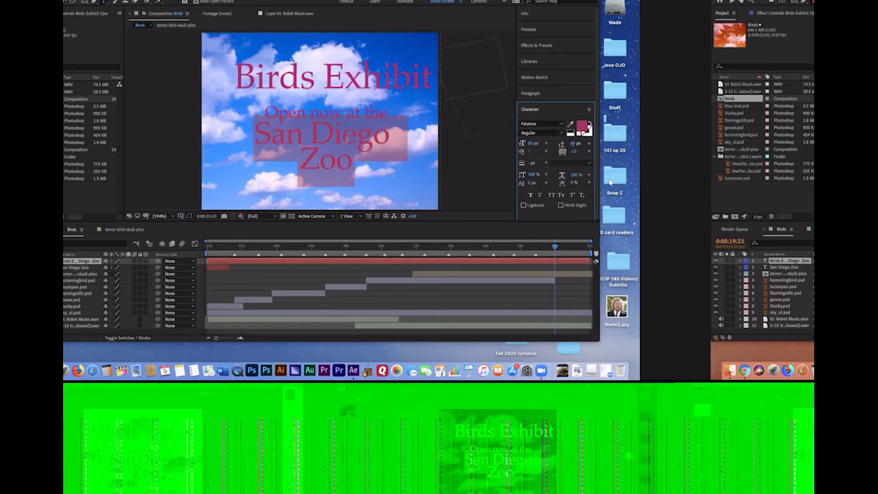
left_click(174, 121)
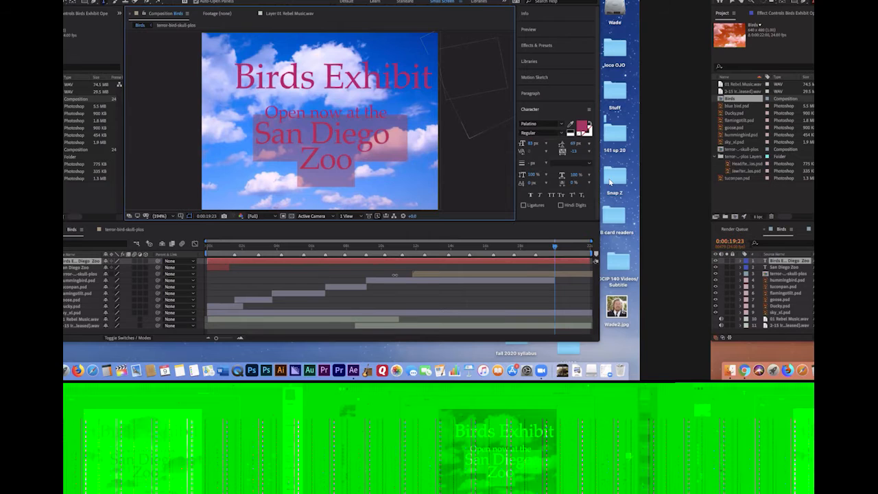
Trim the start of the closing text layer to 0:00:19:22
left_click(431, 274)
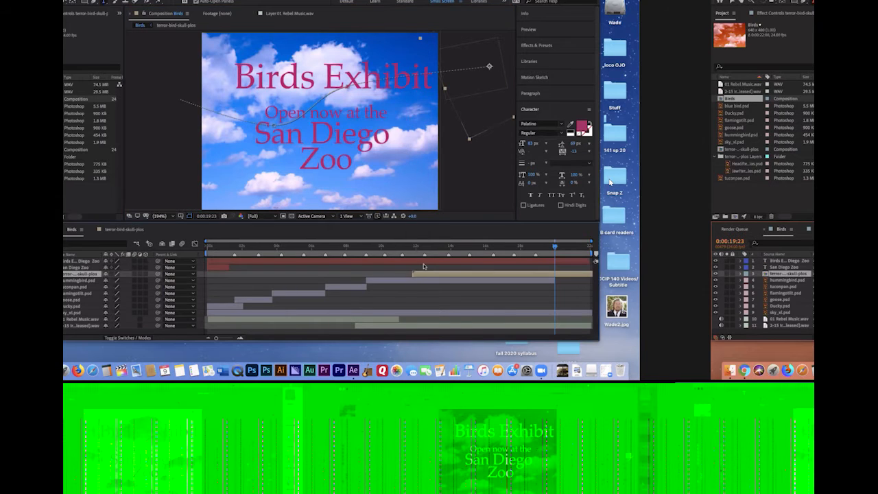
left_click(283, 263)
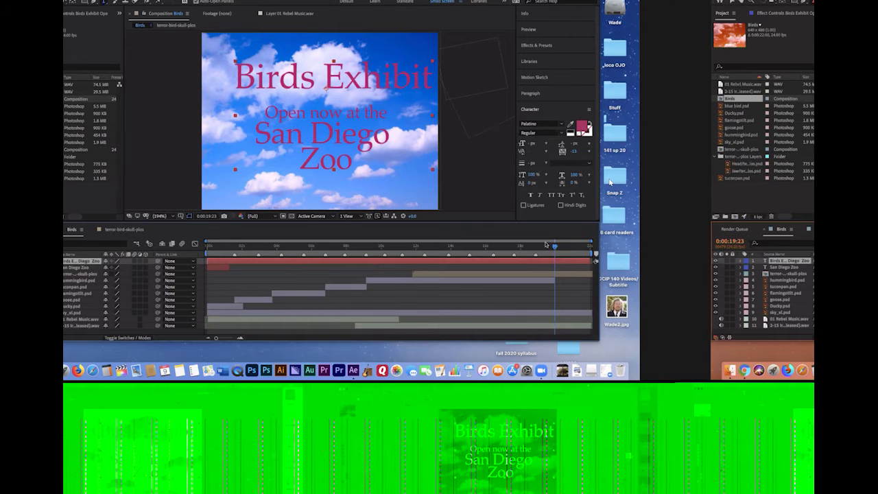
mouse_move(556, 248)
left_mouse_down()
mouse_move(361, 272)
mouse_move(554, 248)
left_mouse_up()
Fade in the closing text by keyframing its opacity from 0% at 0:00:19:22 to 100% at 0:00:20:10
left_click(741, 261)
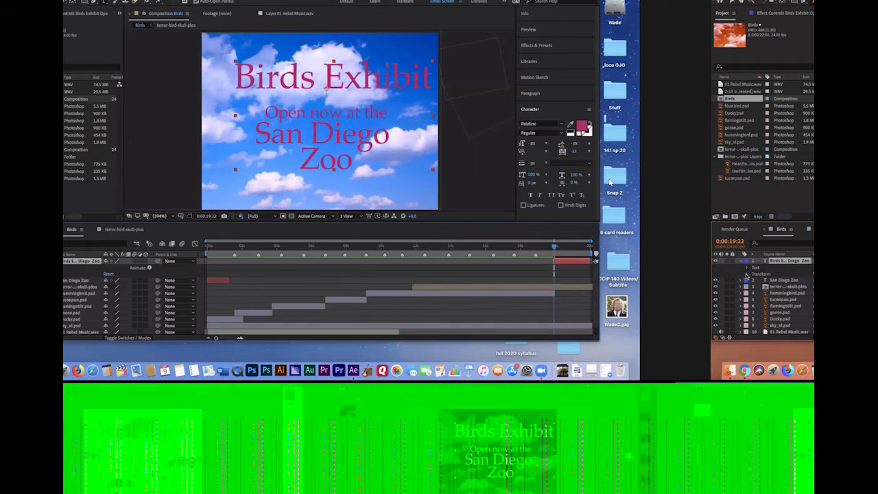
left_click(748, 274)
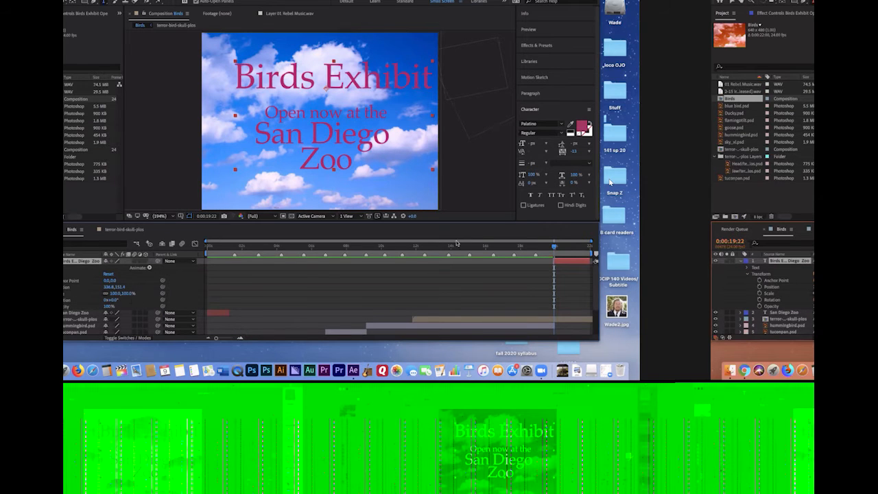
left_click_drag(555, 247, 562, 248)
left_click(759, 307)
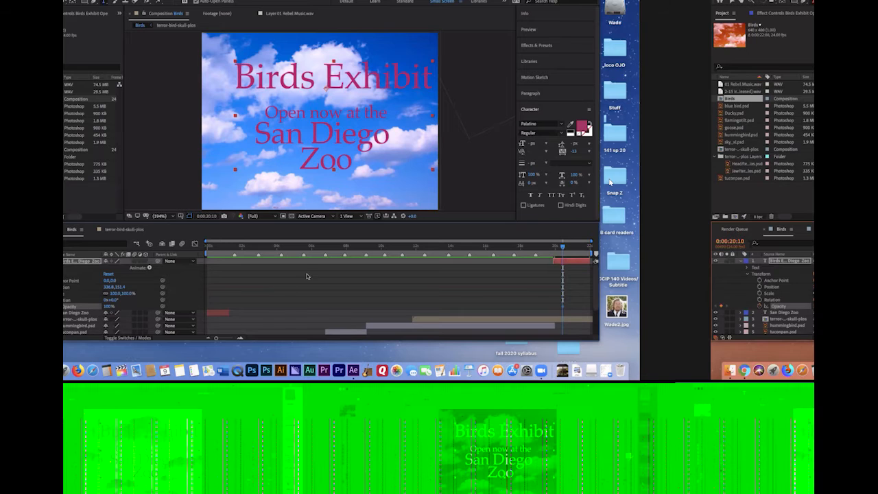
left_click_drag(559, 248, 553, 248)
left_click_drag(107, 310, 65, 310)
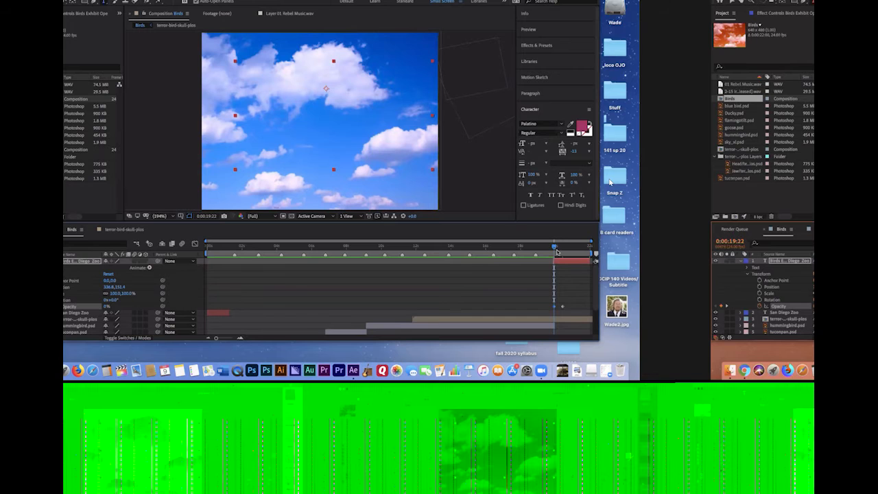
Fade out the closing text by keyframing its opacity from 100% at 0:00:21:08 to 0% at 0:00:21:23
left_click_drag(555, 248, 579, 249)
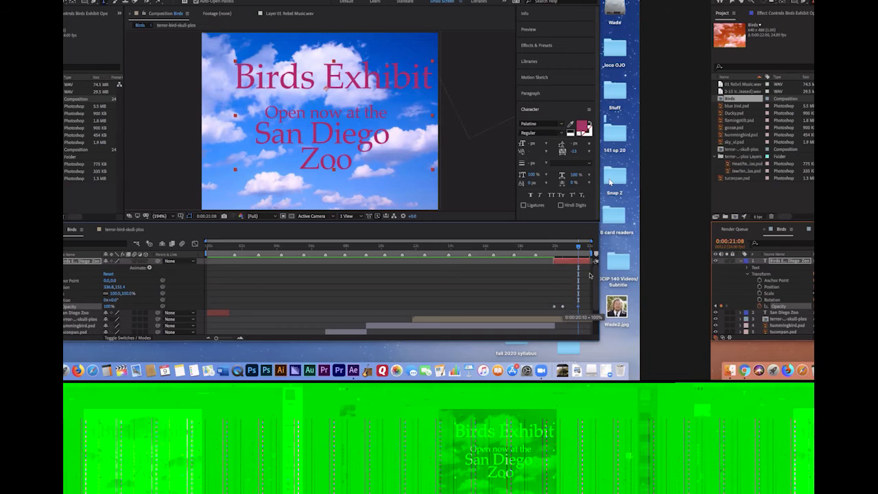
left_click_drag(581, 248, 590, 248)
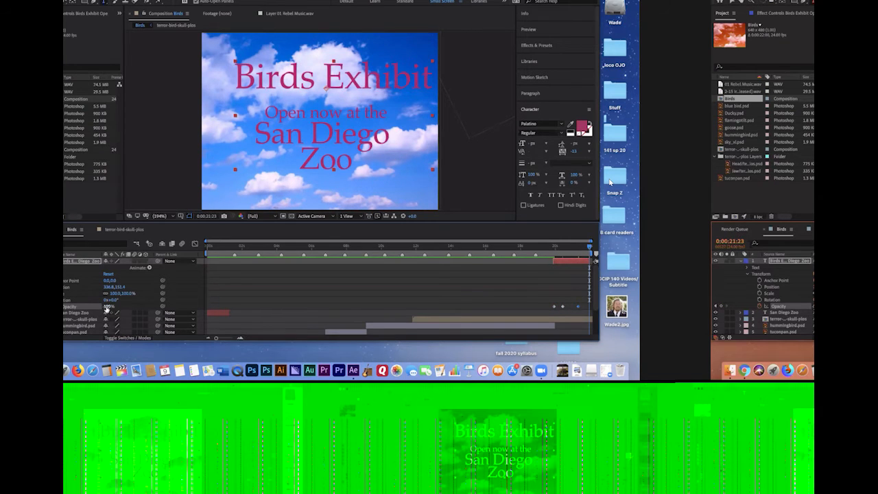
left_click_drag(107, 307, 66, 307)
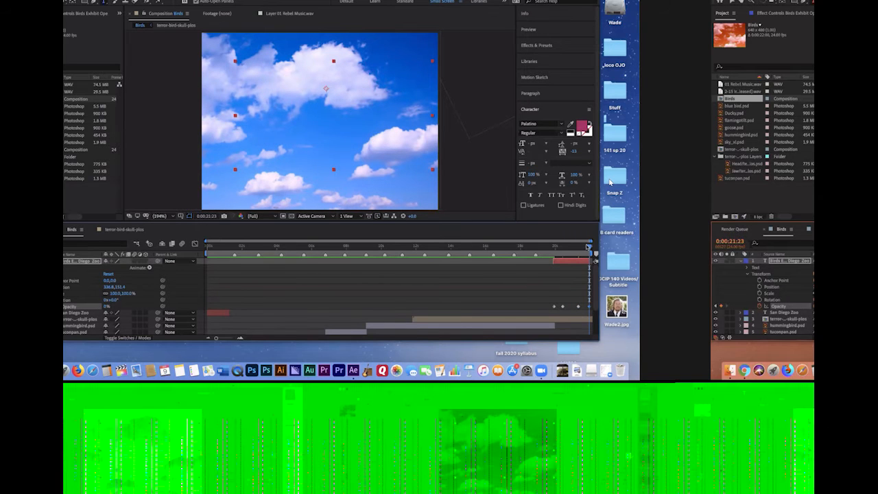
Preview the end of the composition with the title fades, and collapse the closing text layer's properties
left_click_drag(590, 247, 496, 259)
key("space")
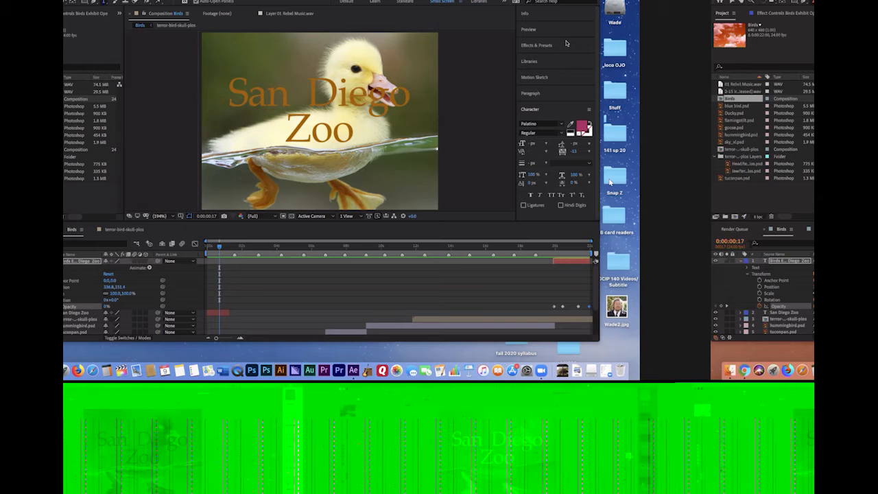
left_click(740, 262)
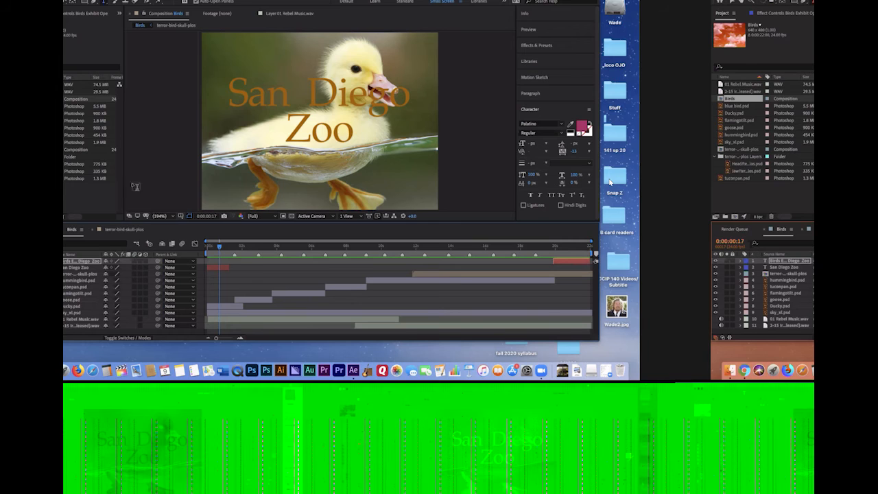
Save the project and send the Birds composition to the Adobe Media Encoder queue
left_click(170, 132)
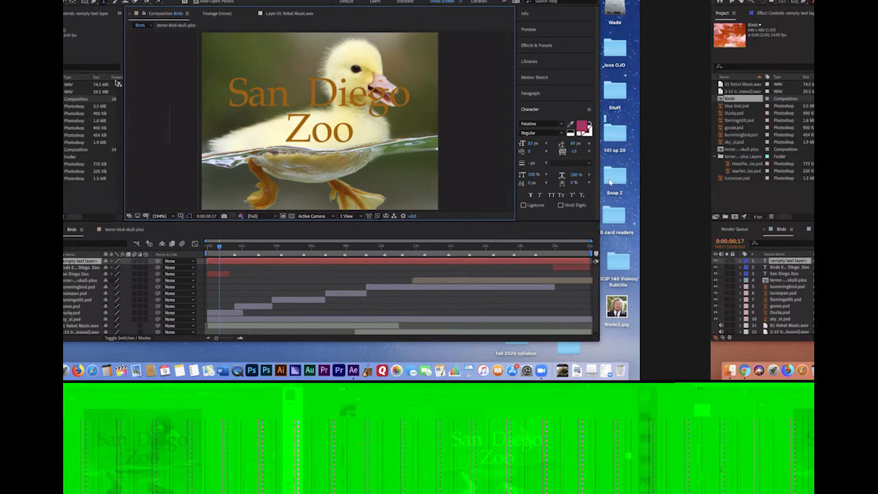
left_click(68, 0)
left_click(85, 49)
left_click(68, 0)
mouse_move(104, 98)
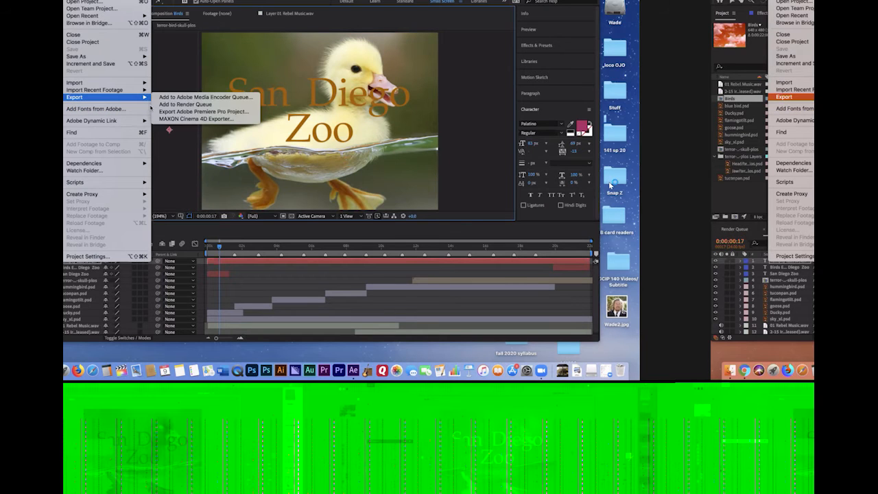
left_click(195, 99)
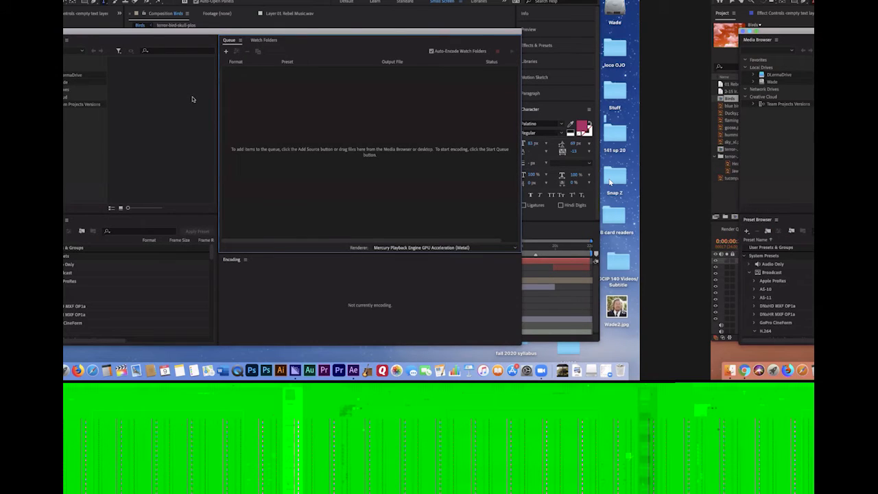
left_click_drag(262, 31, 229, 19)
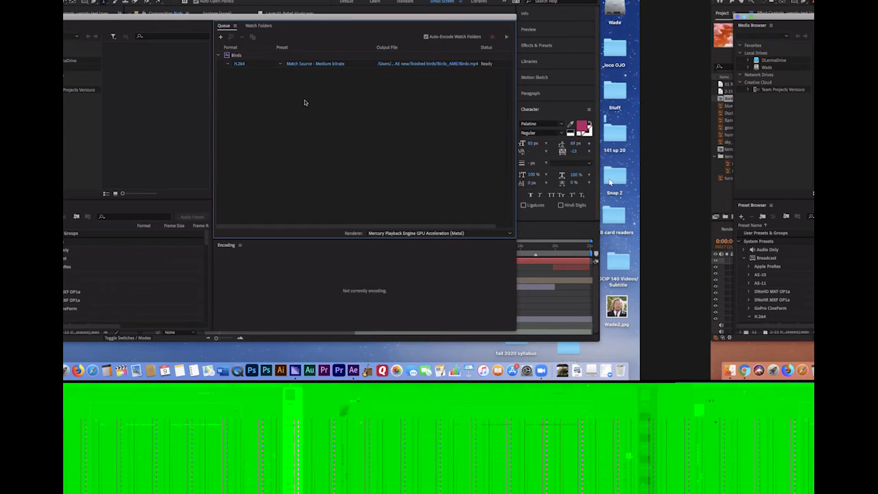
In the queued item's export settings, set the output to the Desktop, named with the owner's first name followed by "birds2"
left_click(318, 64)
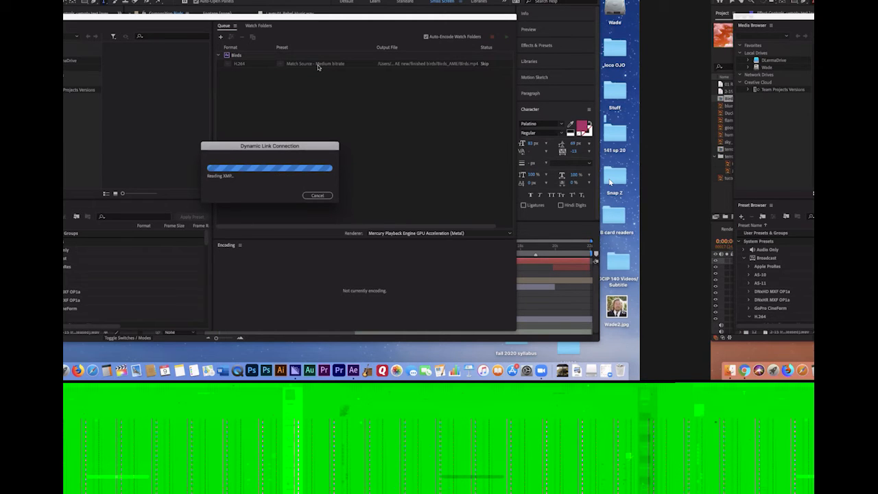
left_click(318, 63)
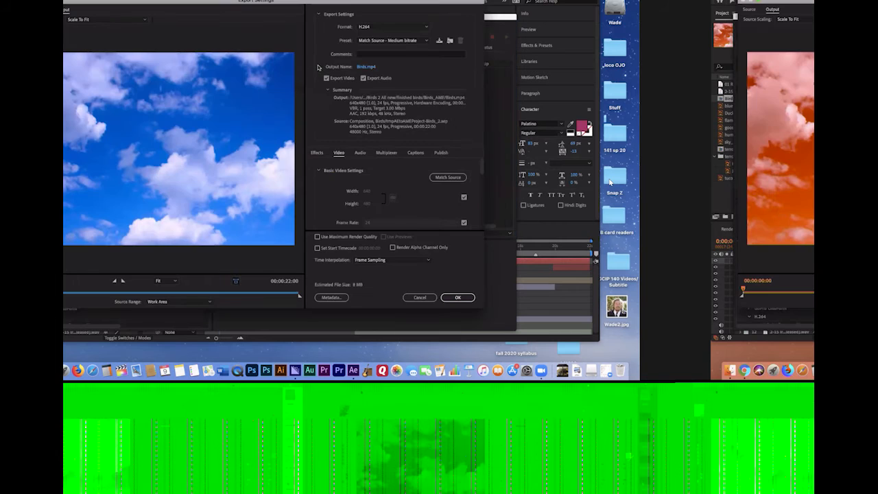
left_click_drag(231, 2, 271, 15)
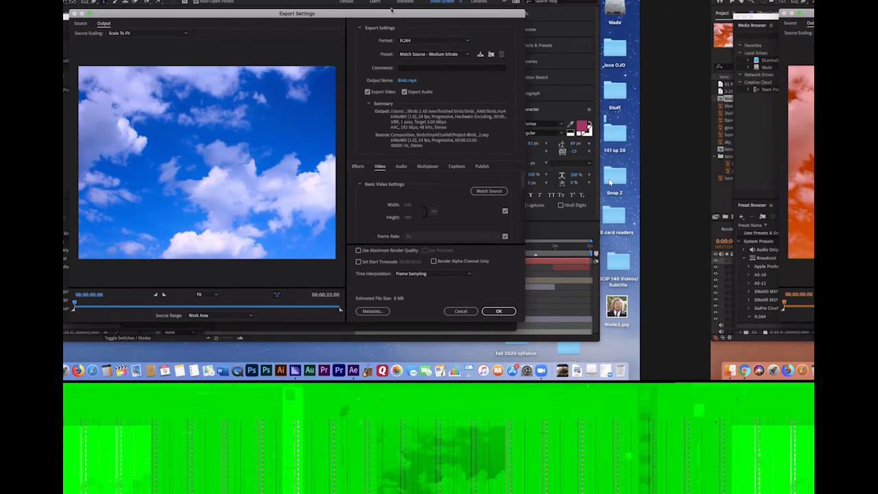
left_click(408, 81)
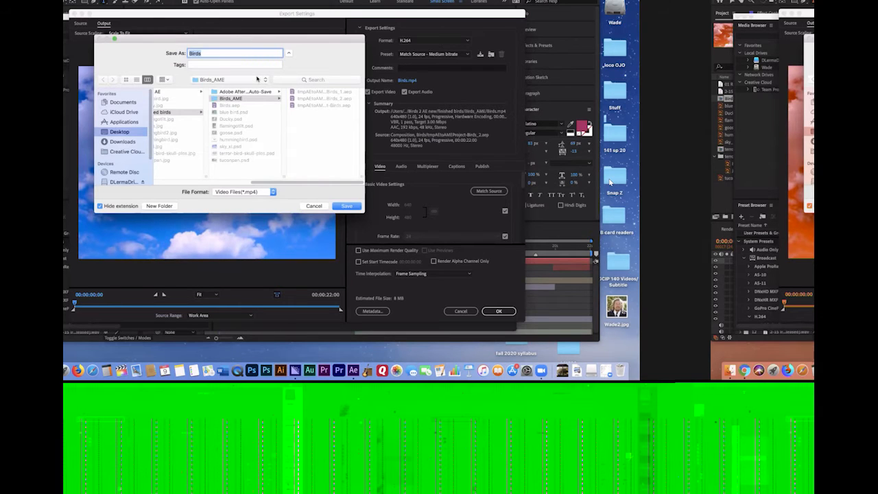
type("wades birds2")
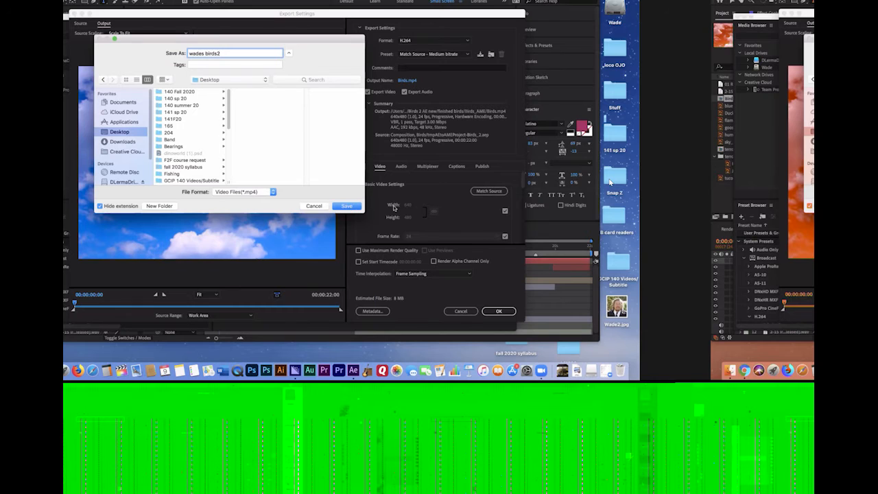
left_click(349, 206)
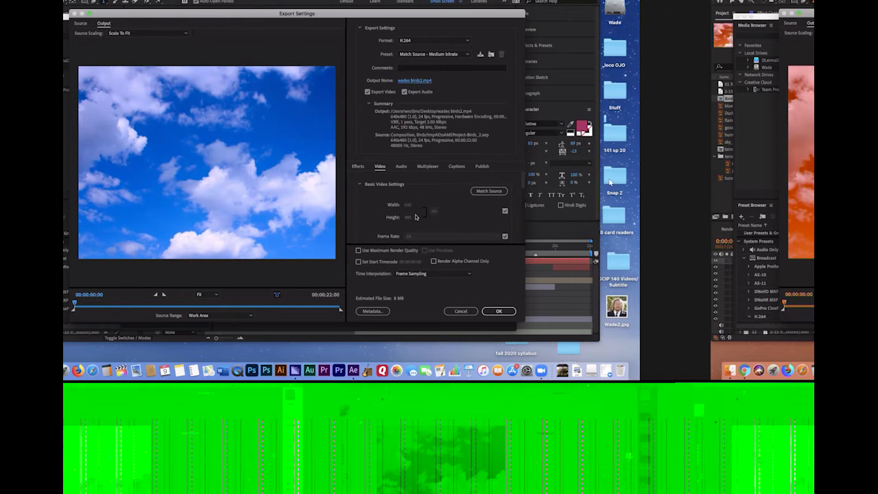
Unlink the export's frame rate from the source, leaving it at 24, and set the bitrate encoding to VBR, 2 pass
scroll(521, 191, "down", 3)
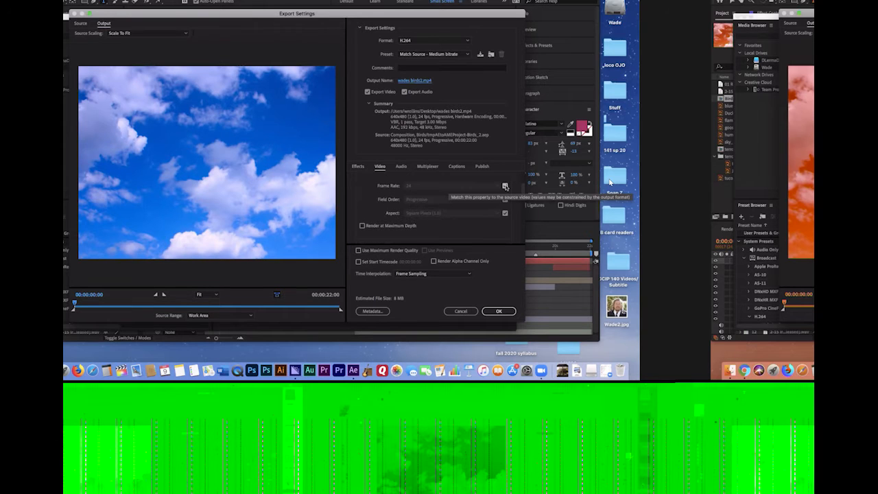
left_click(504, 186)
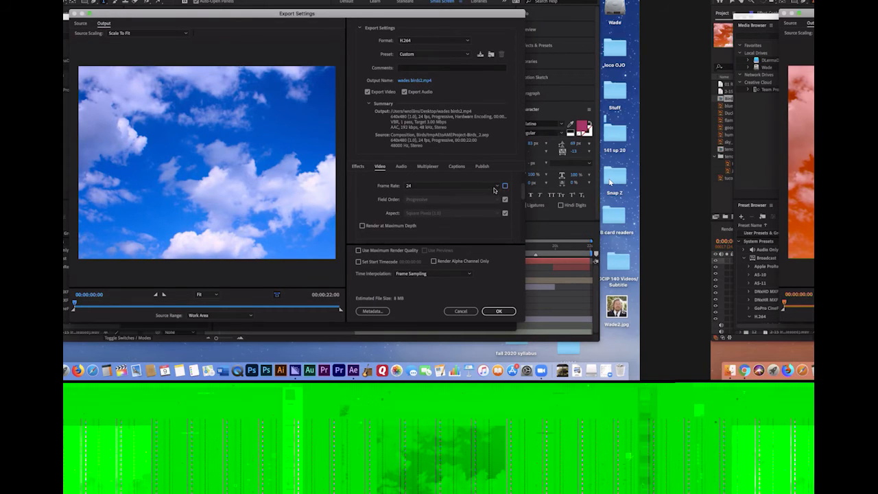
scroll(524, 220, "down", 4)
scroll(524, 228, "down", 5)
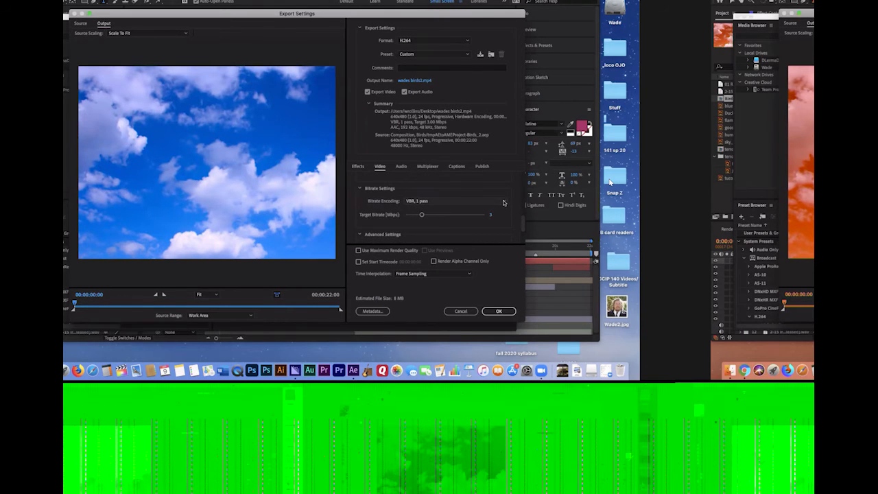
left_click(504, 202)
left_click(449, 227)
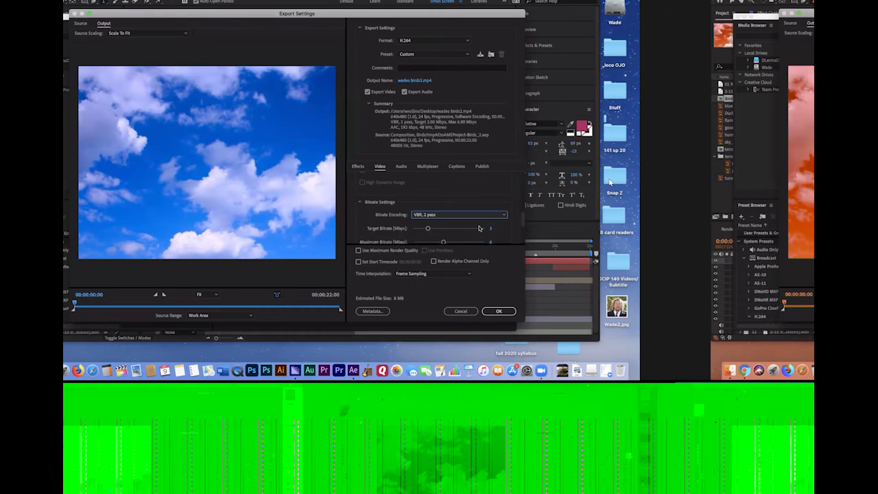
Set the export's maximum bitrate to 5 Mbps, accept the export settings and start encoding the queued Birds composition
scroll(523, 219, "down", 1)
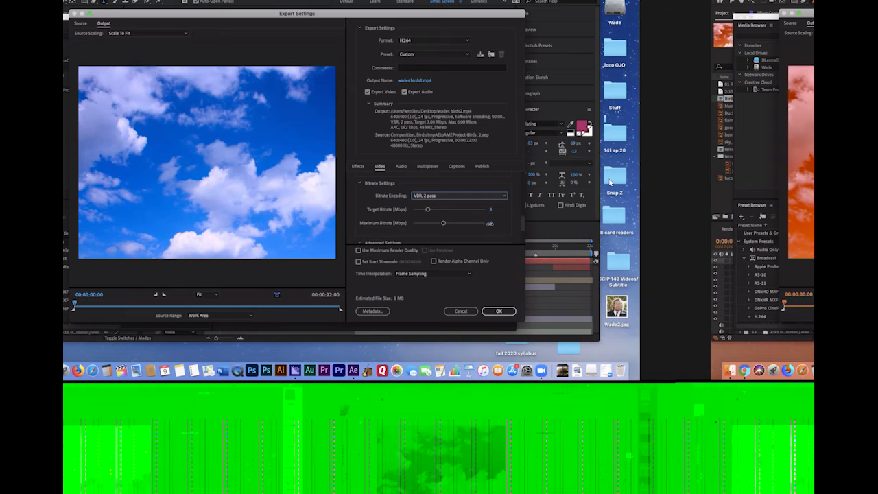
left_click(490, 224)
type("5")
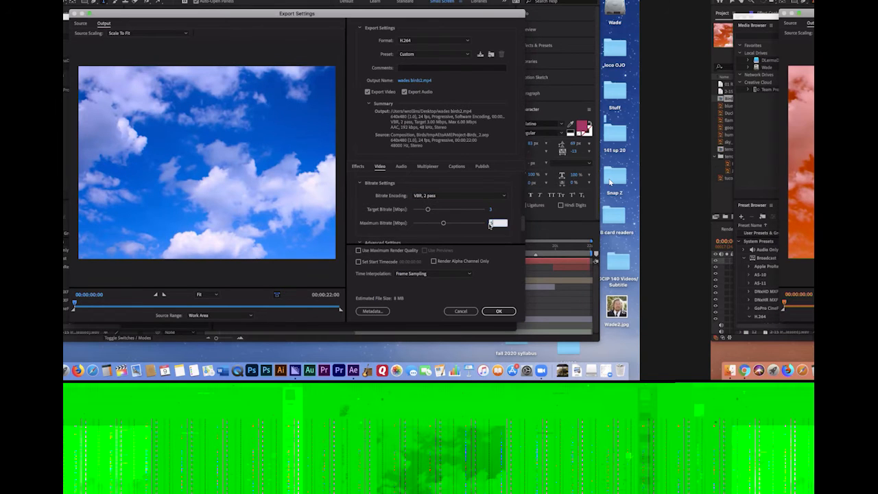
key("Return")
left_click(499, 310)
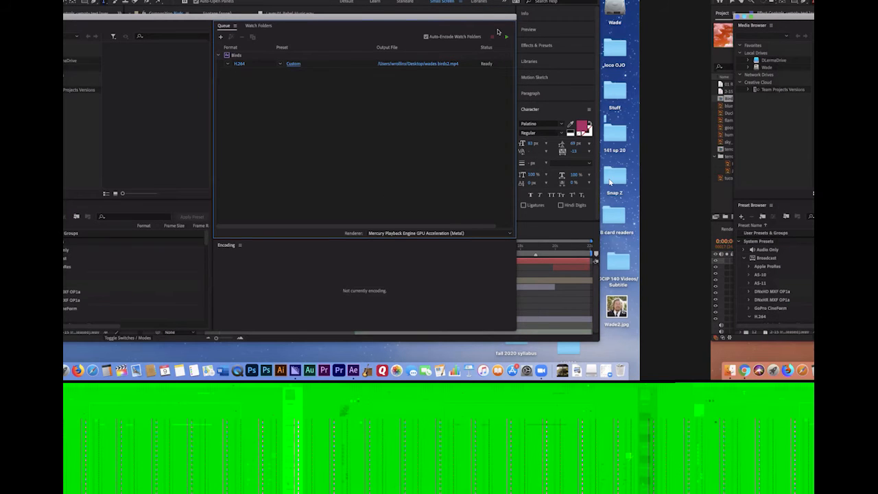
mouse_move(482, 16)
left_mouse_down()
mouse_move(497, 14)
mouse_move(474, 19)
left_mouse_up()
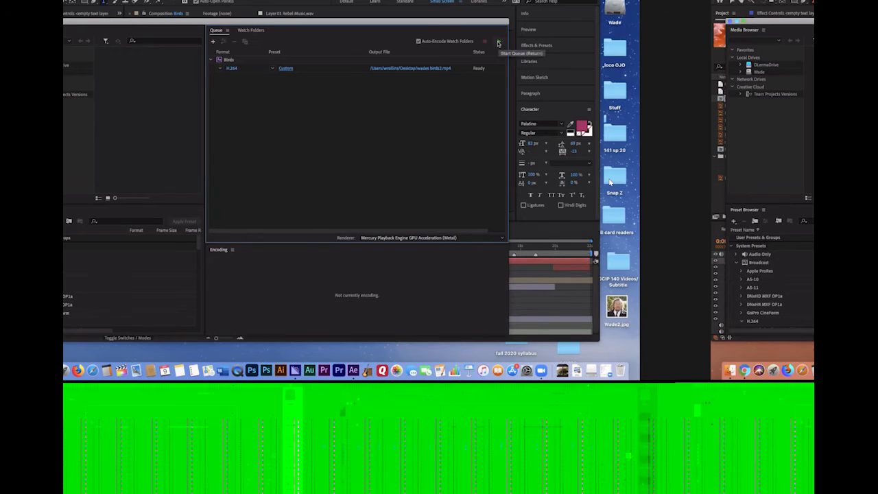
left_click(498, 43)
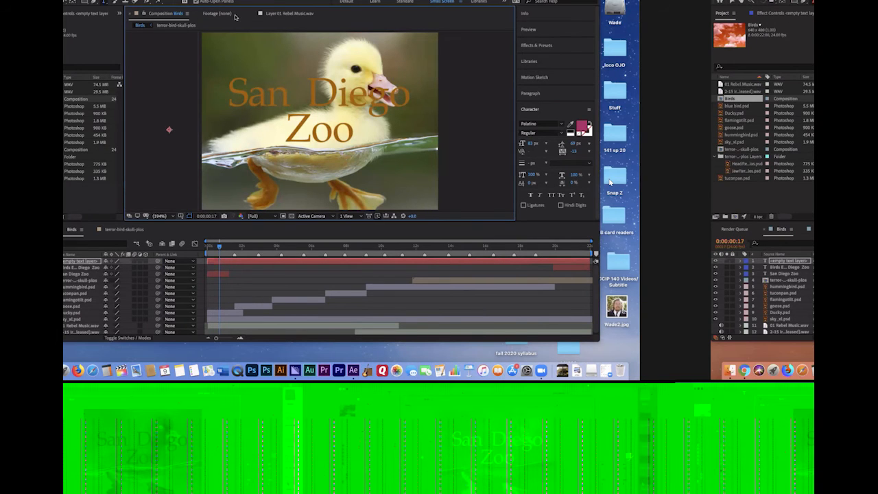
Minimize the After Effects and Media Encoder windows, close the file window, and move the browser aside to uncover the desktop files
key("super+m")
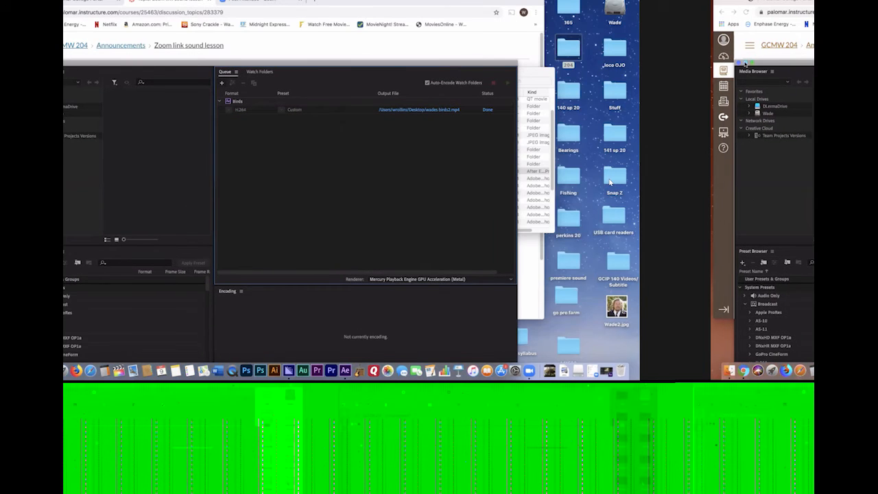
key("super+m")
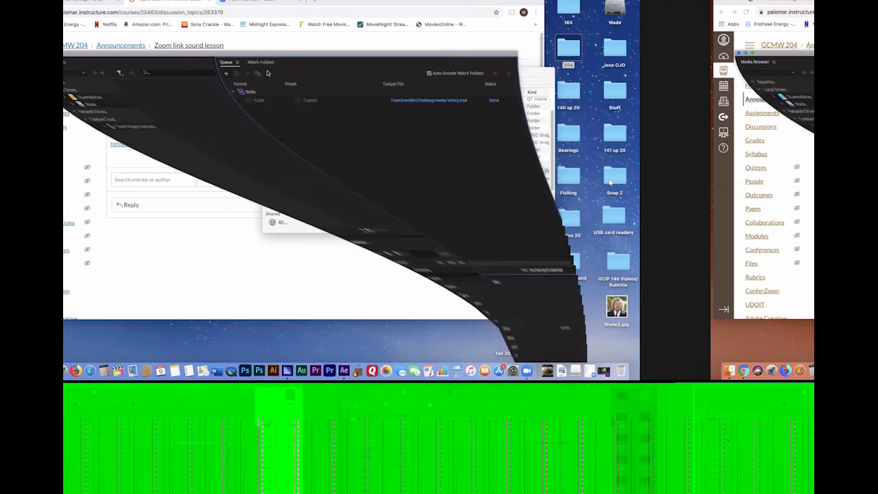
key("super+w")
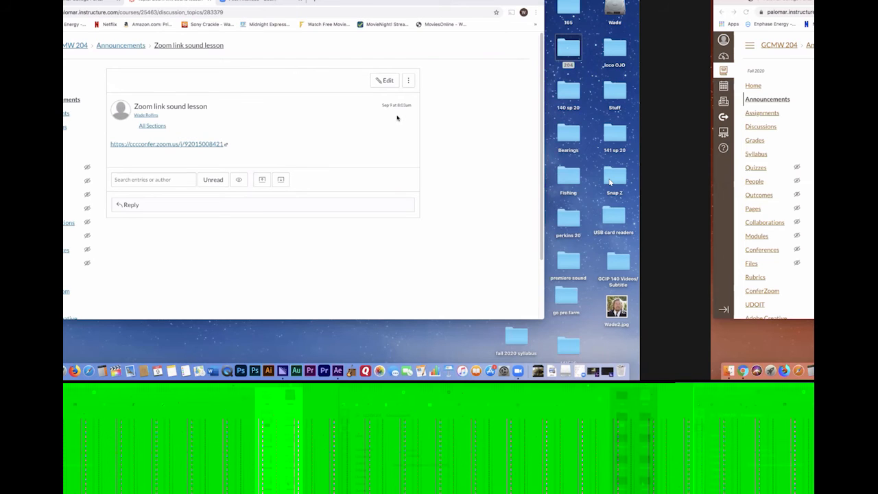
left_click_drag(502, 4, 316, 86)
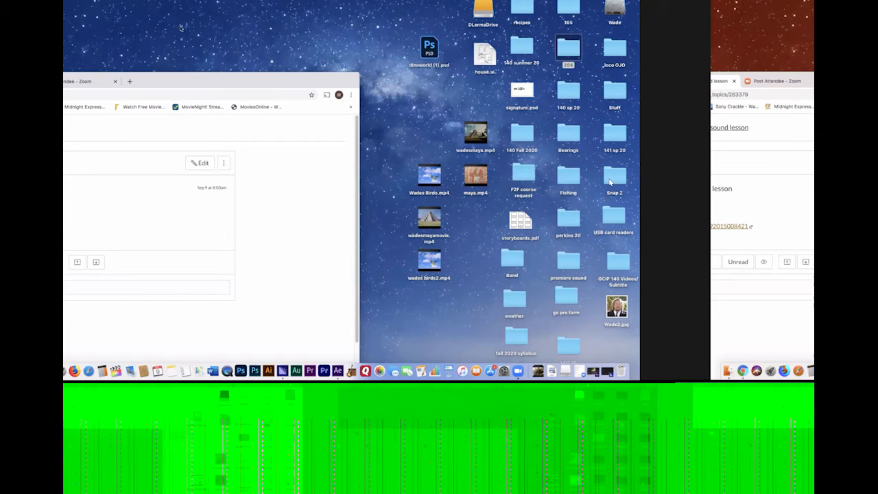
Open the exported birds2 movie from the desktop in the video player, play it, and bring the browser's course page back into view
left_click(430, 269)
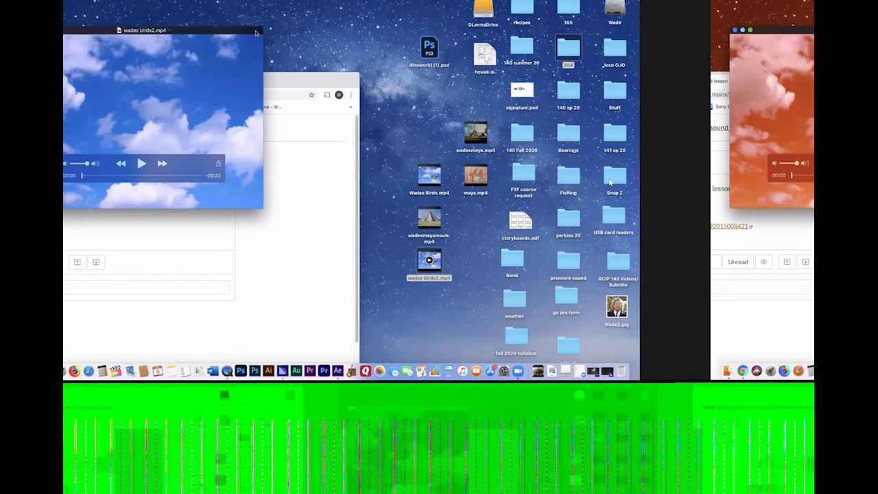
left_click_drag(157, 31, 342, 40)
key("space")
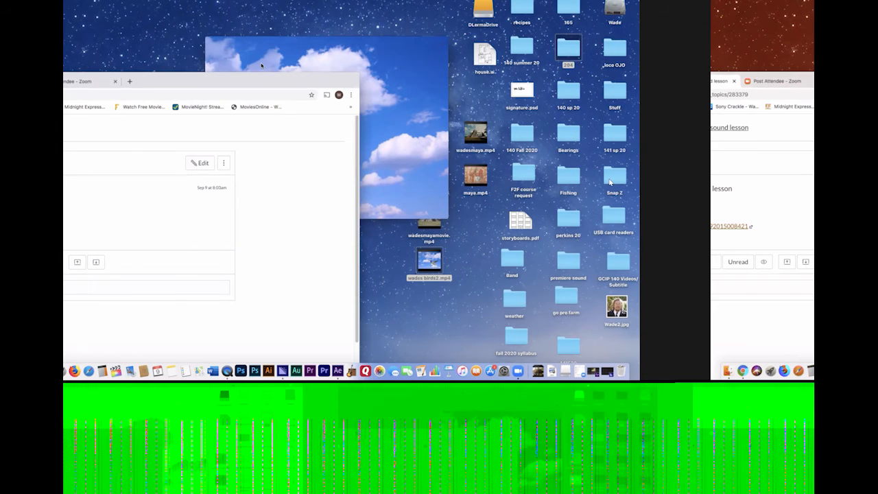
left_click_drag(284, 75, 501, 8)
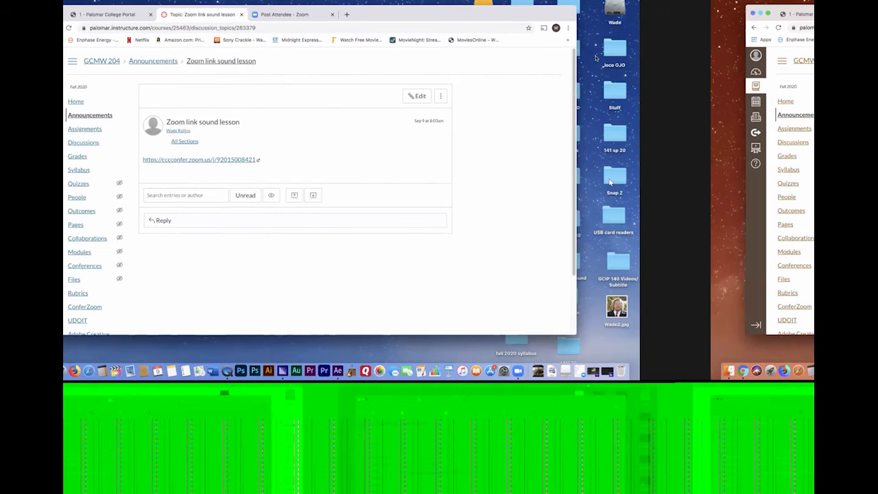